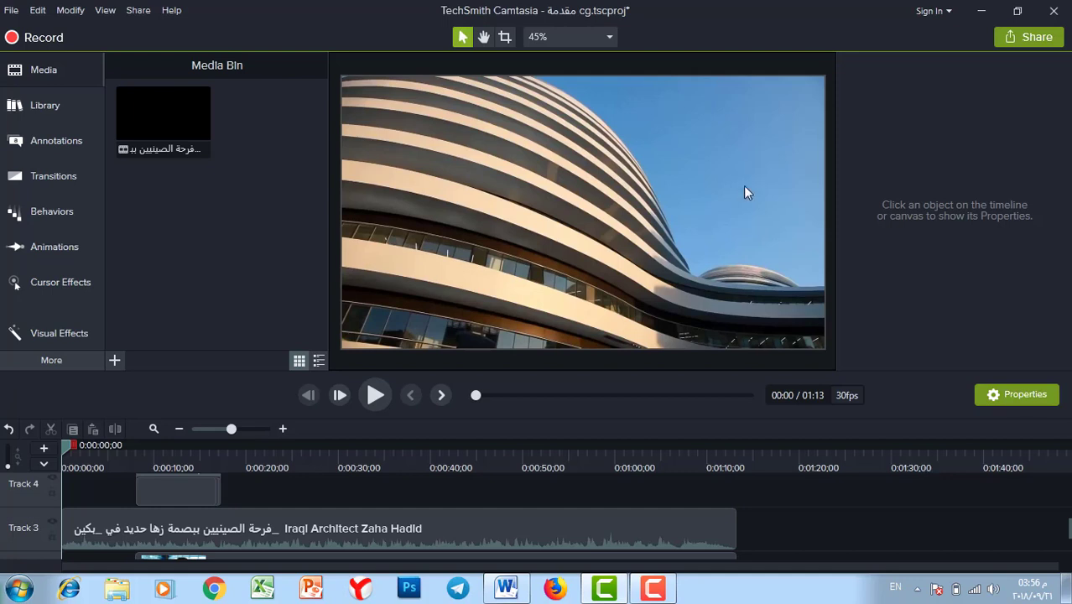
Step: Play the finished example project from the start, then view its lower-third title at about 12 seconds
{"action": "mouse_move", "coordinate": [67, 444]}
{"action": "left_mouse_down"}
{"action": "mouse_move", "coordinate": [102, 441]}
{"action": "mouse_move", "coordinate": [57, 439]}
{"action": "left_mouse_up"}
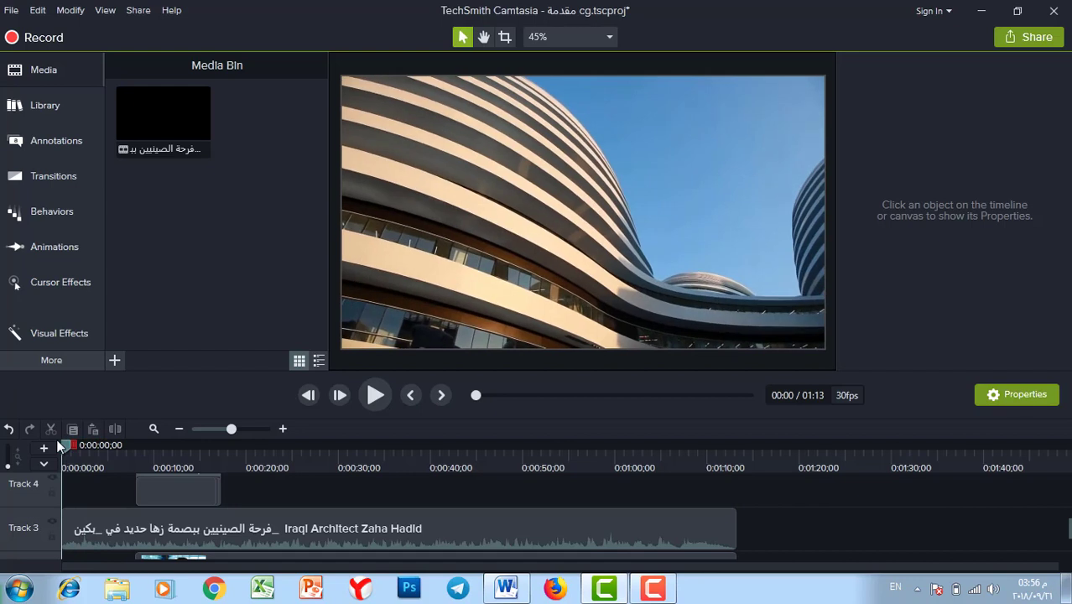
{"action": "key", "text": "space"}
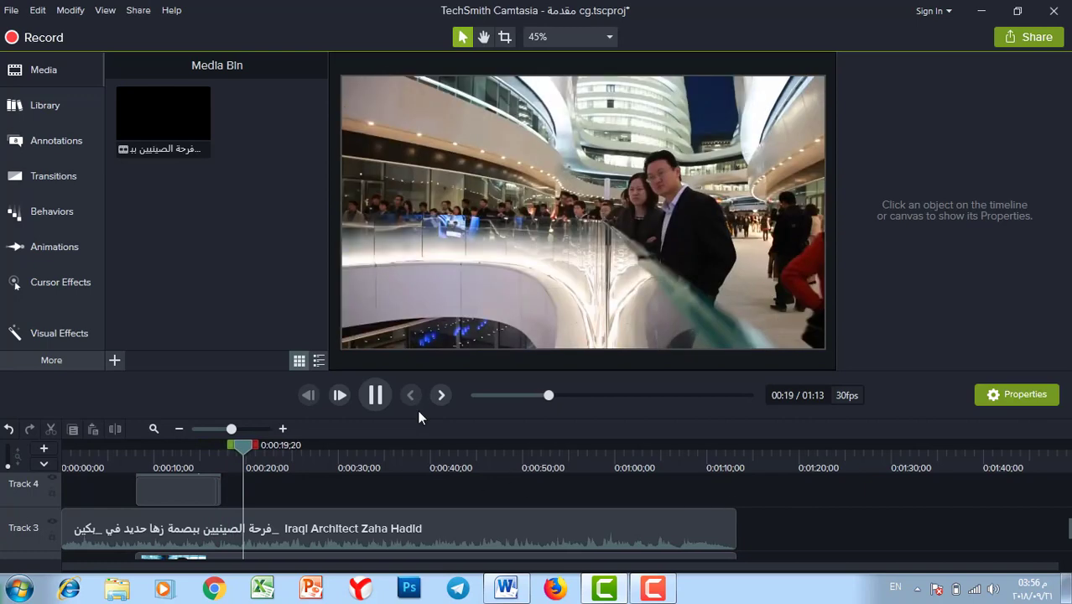
{"action": "left_click", "coordinate": [375, 395]}
{"action": "left_click", "coordinate": [174, 447]}
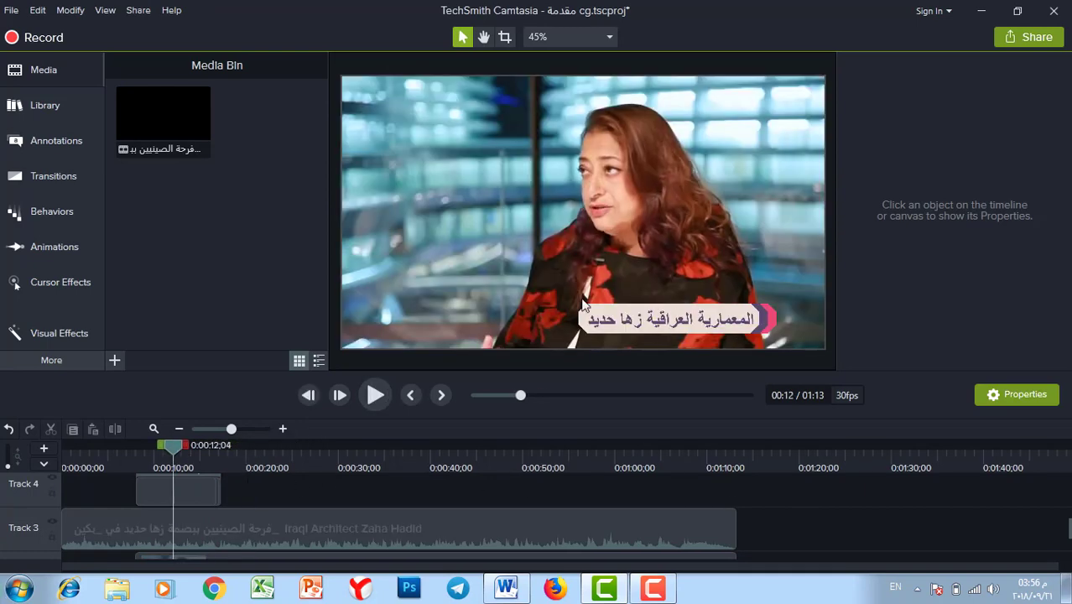
{"action": "left_click", "coordinate": [186, 462]}
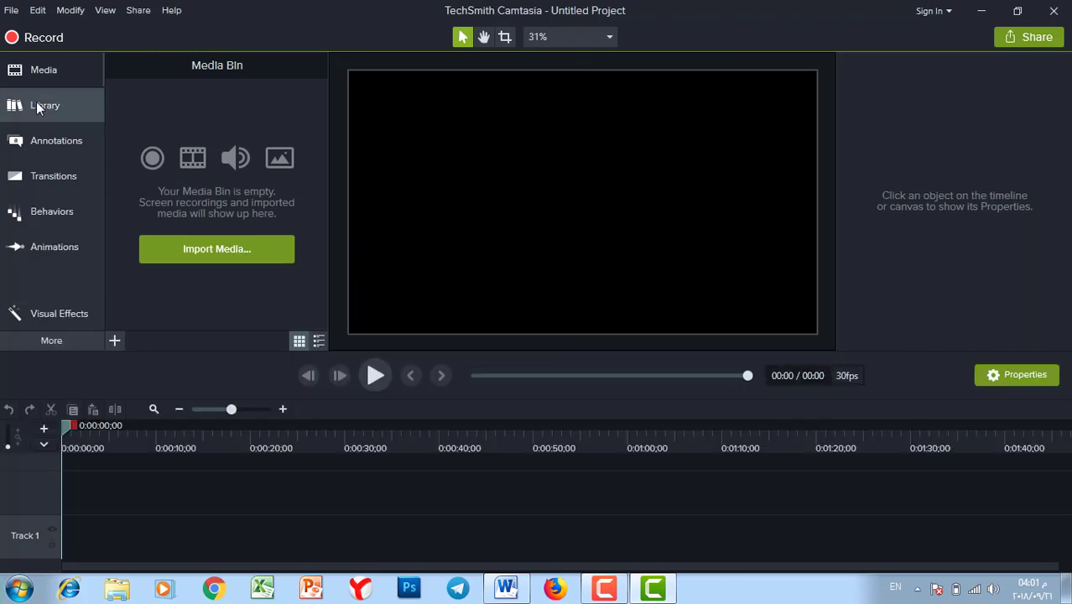
Step: Add the Assist lower third from the Camtasia 2018 library to Track 2 at the start of the timeline
{"action": "left_click", "coordinate": [33, 98]}
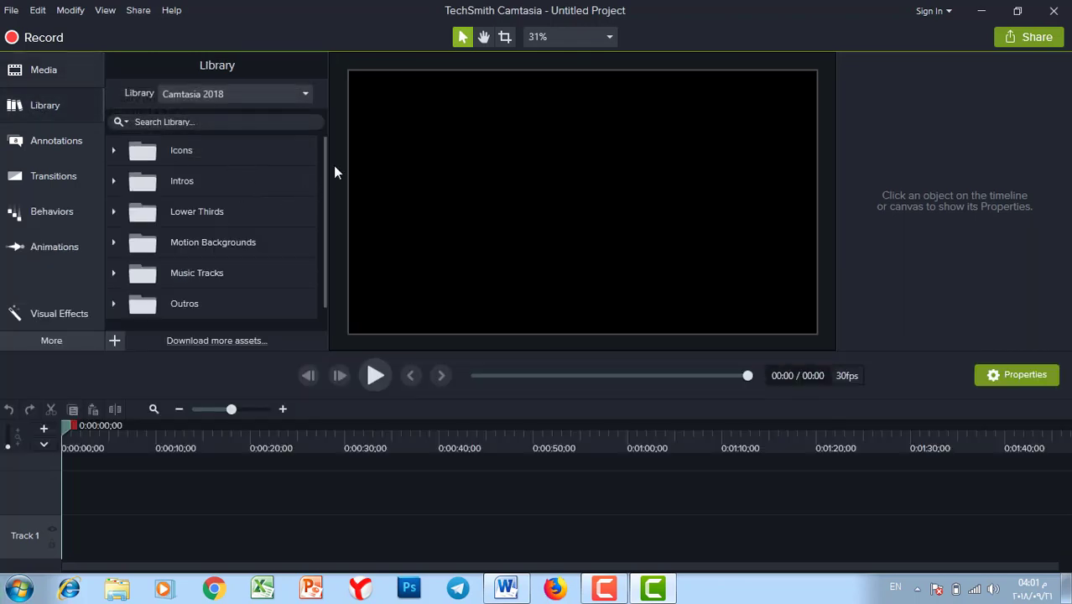
{"action": "left_click_drag", "start_coordinate": [326, 155], "coordinate": [315, 180]}
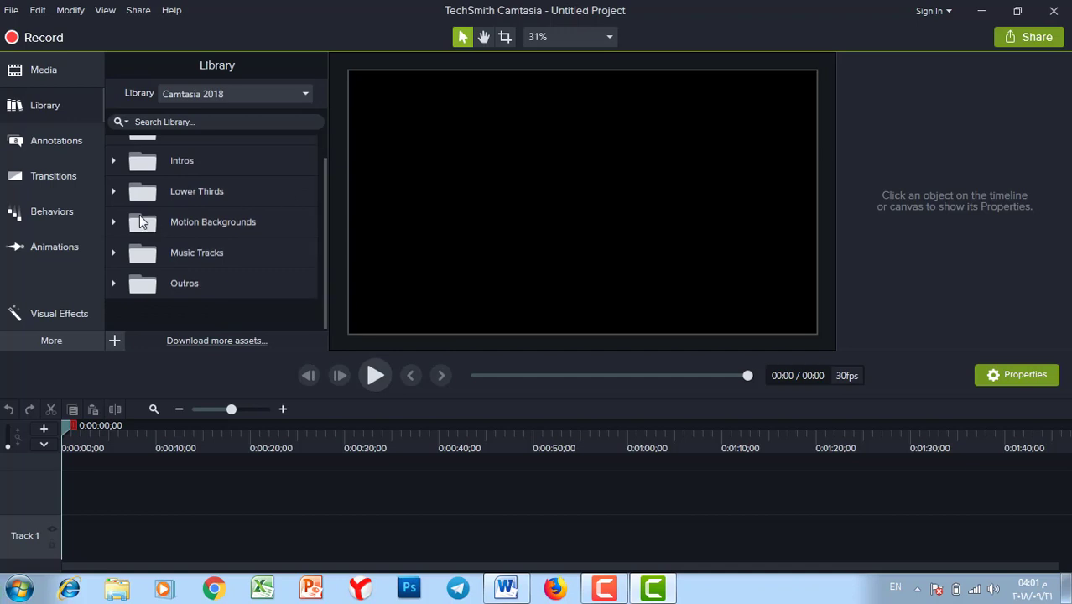
{"action": "left_click", "coordinate": [112, 193]}
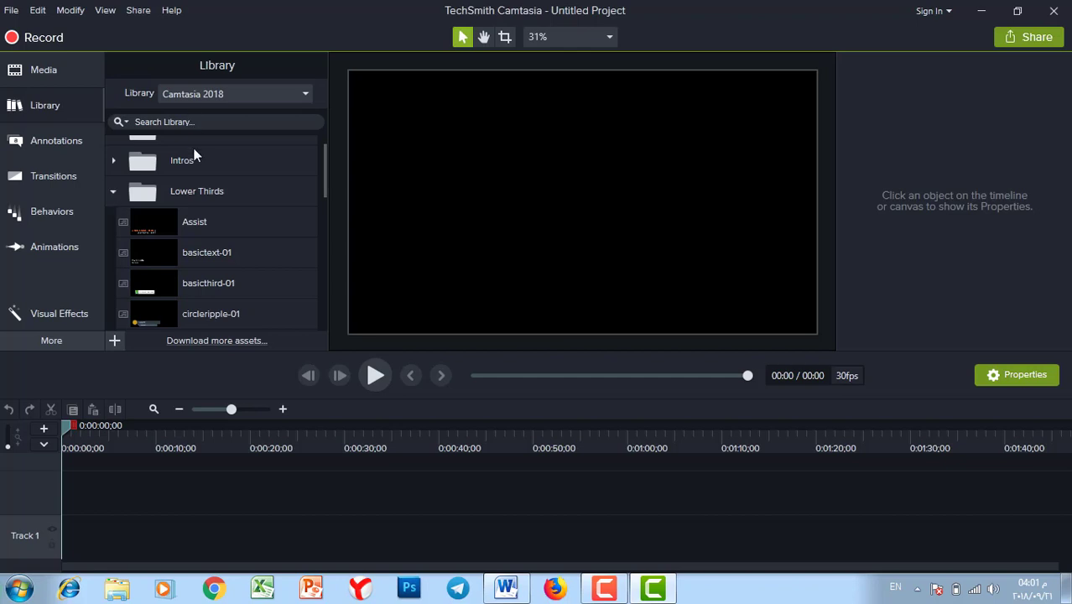
{"action": "scroll", "coordinate": [323, 188], "scroll_direction": "down", "scroll_amount": 2}
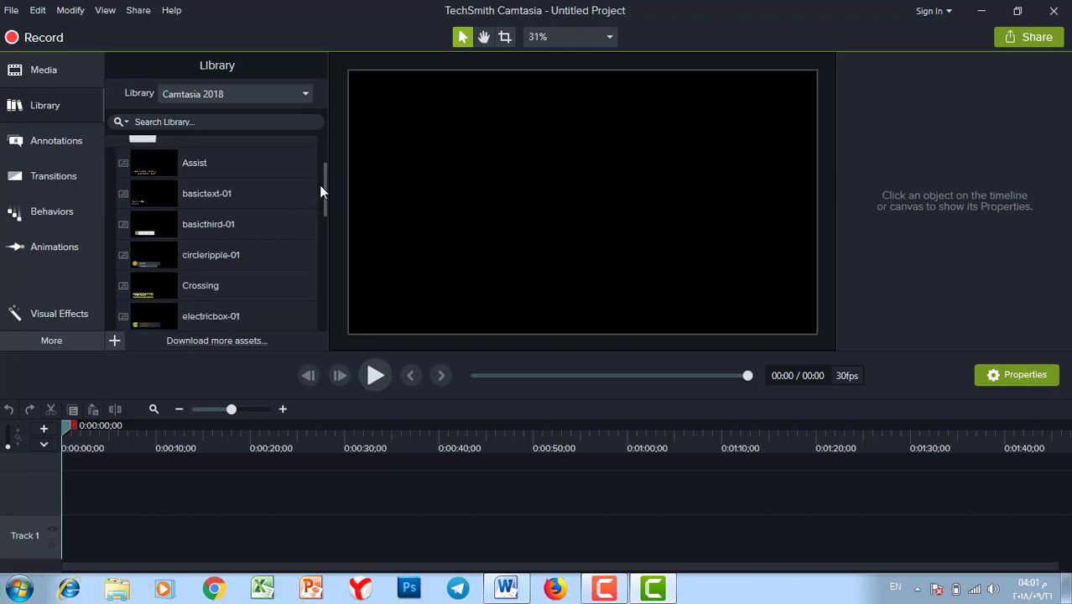
{"action": "scroll", "coordinate": [323, 176], "scroll_direction": "up", "scroll_amount": 1}
{"action": "scroll", "coordinate": [324, 176], "scroll_direction": "down", "scroll_amount": 1}
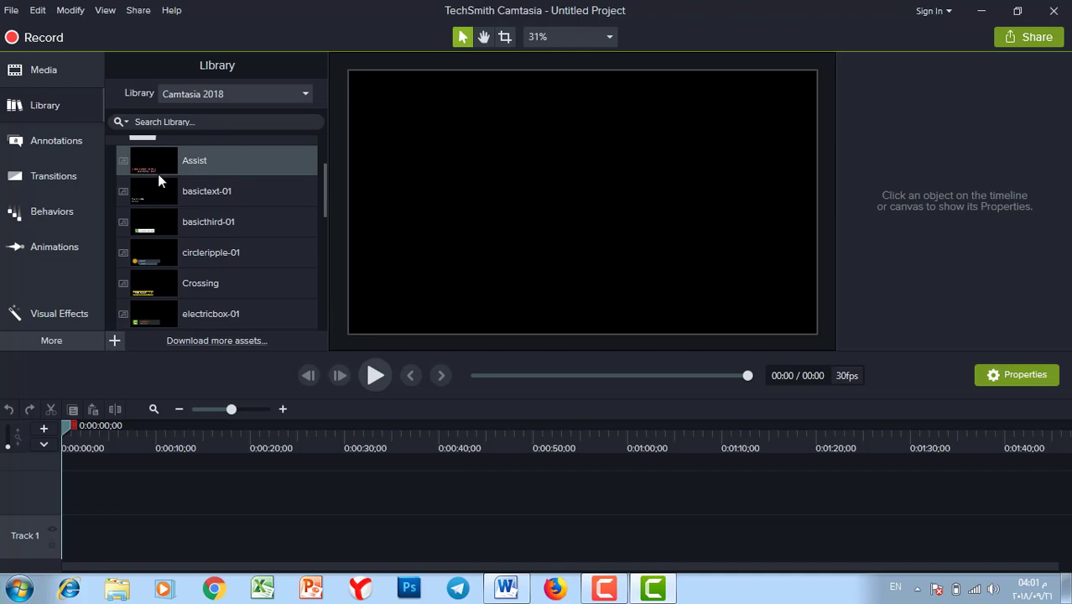
{"action": "left_click_drag", "start_coordinate": [169, 509], "coordinate": [70, 492]}
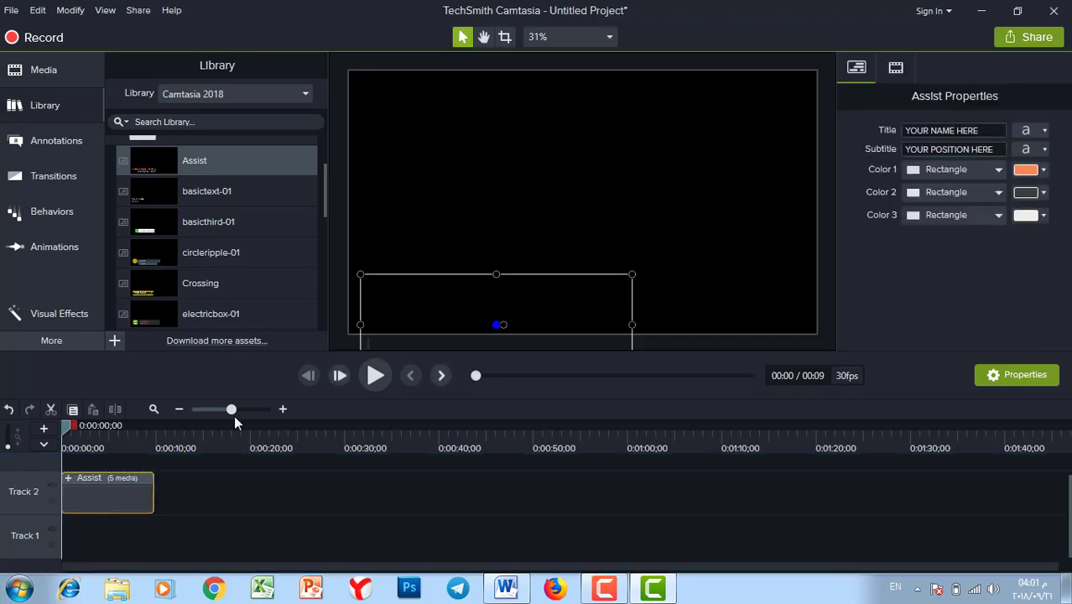
Step: Play the Assist animation through to its end and return the playhead to the opening bars at about 1 second
{"action": "left_click_drag", "start_coordinate": [232, 410], "coordinate": [249, 409]}
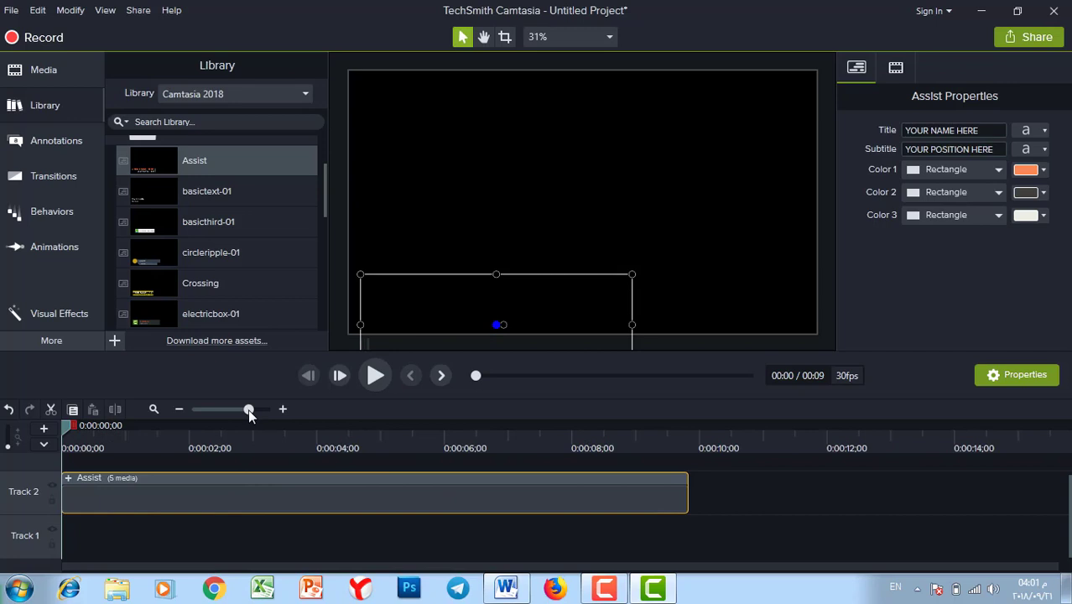
{"action": "left_click", "coordinate": [374, 375]}
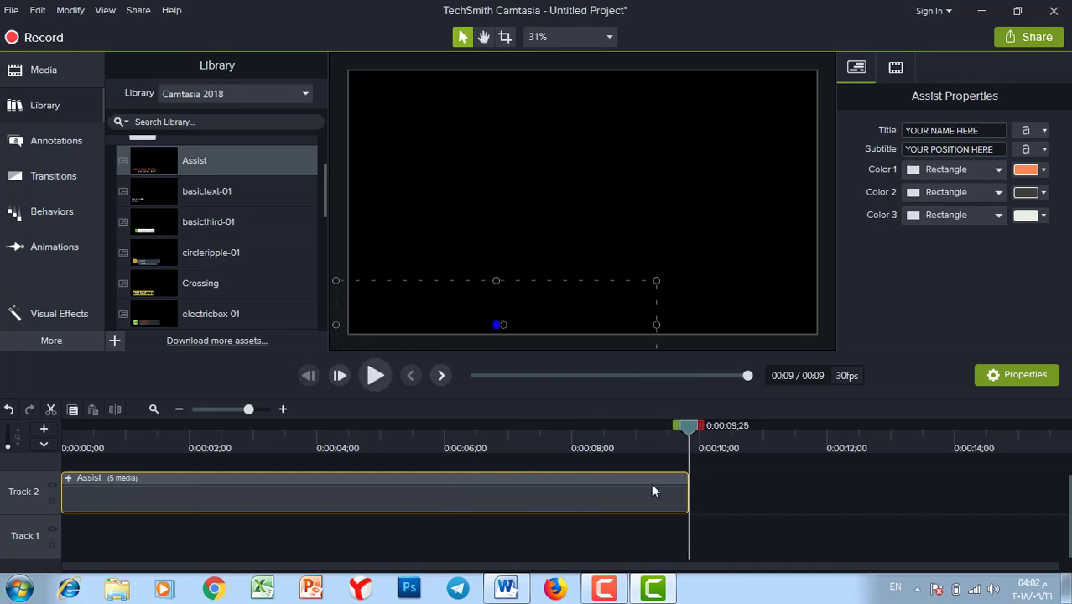
{"action": "left_click_drag", "start_coordinate": [689, 426], "coordinate": [176, 458]}
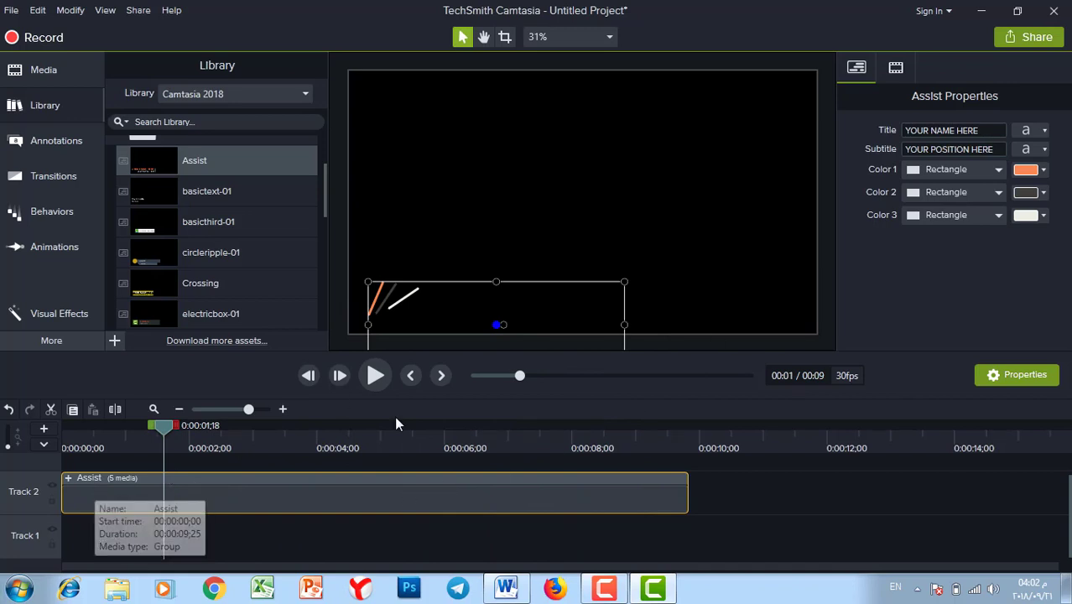
Step: Set the Assist group's Y rotation to 180° and move it to the lower-right corner of the canvas
{"action": "left_click", "coordinate": [894, 69]}
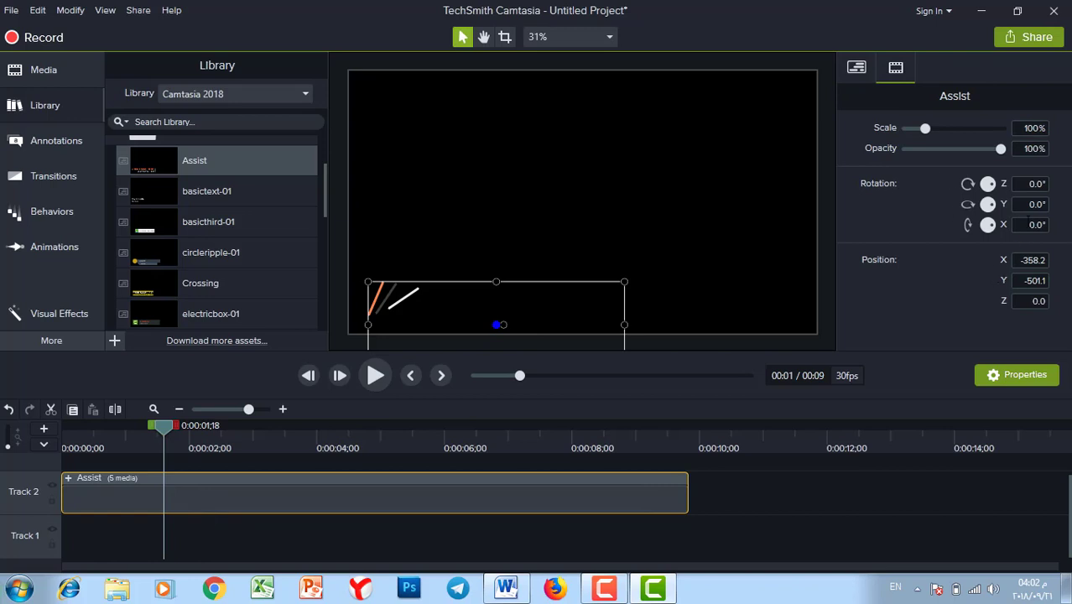
{"action": "left_click", "coordinate": [1034, 204]}
{"action": "type", "text": "18"}
{"action": "key", "text": "Return"}
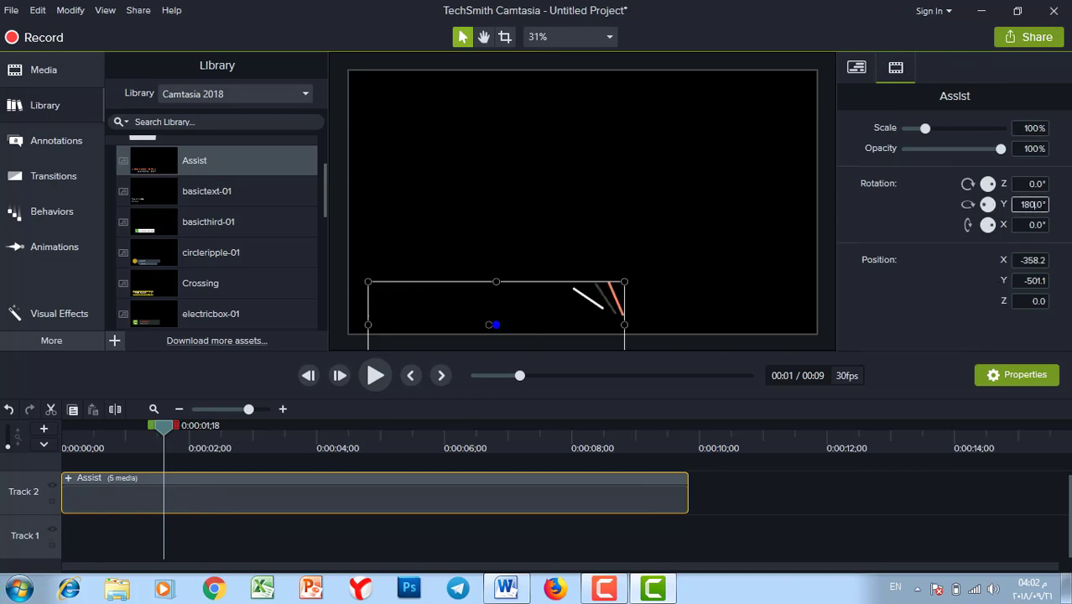
{"action": "left_click_drag", "start_coordinate": [147, 434], "coordinate": [287, 434]}
{"action": "left_click_drag", "start_coordinate": [543, 294], "coordinate": [701, 291]}
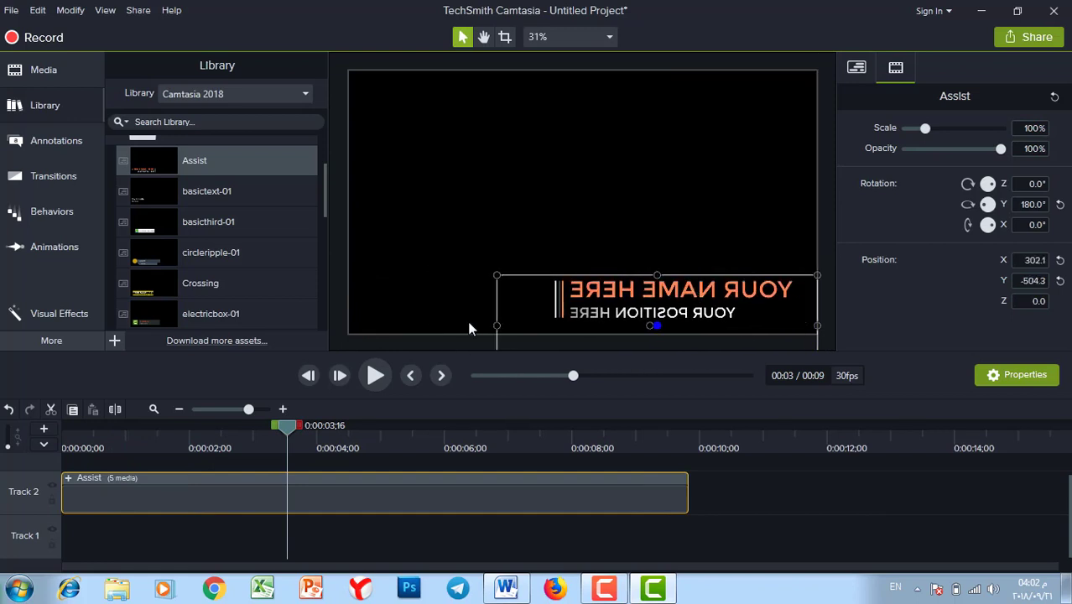
Step: Expand the Assist group and set the Y rotation of both its text layers to 180°
{"action": "left_click", "coordinate": [68, 478]}
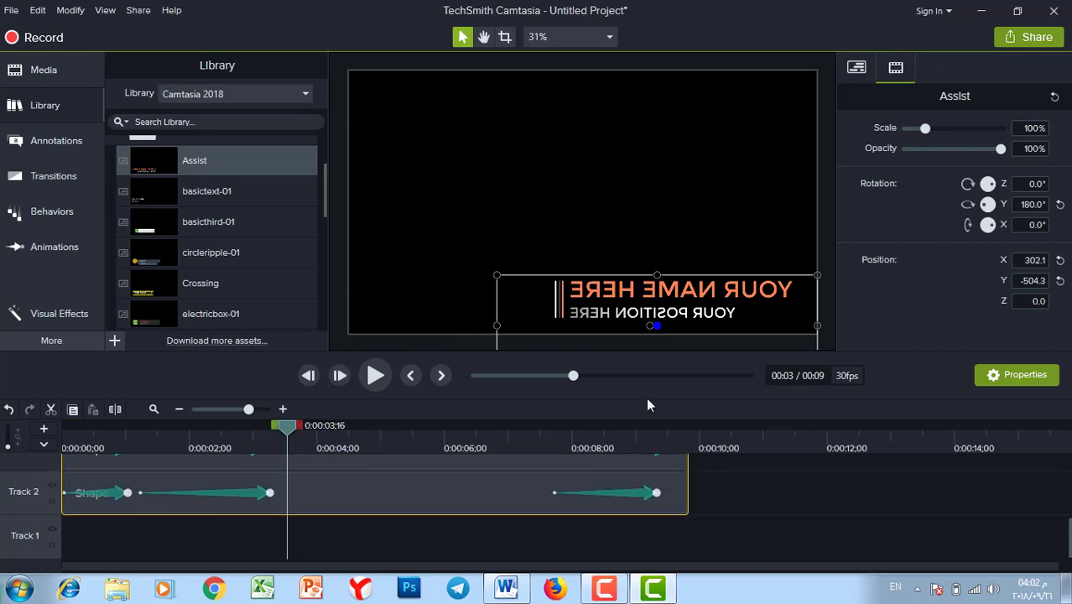
{"action": "left_click_drag", "start_coordinate": [451, 349], "coordinate": [459, 289]}
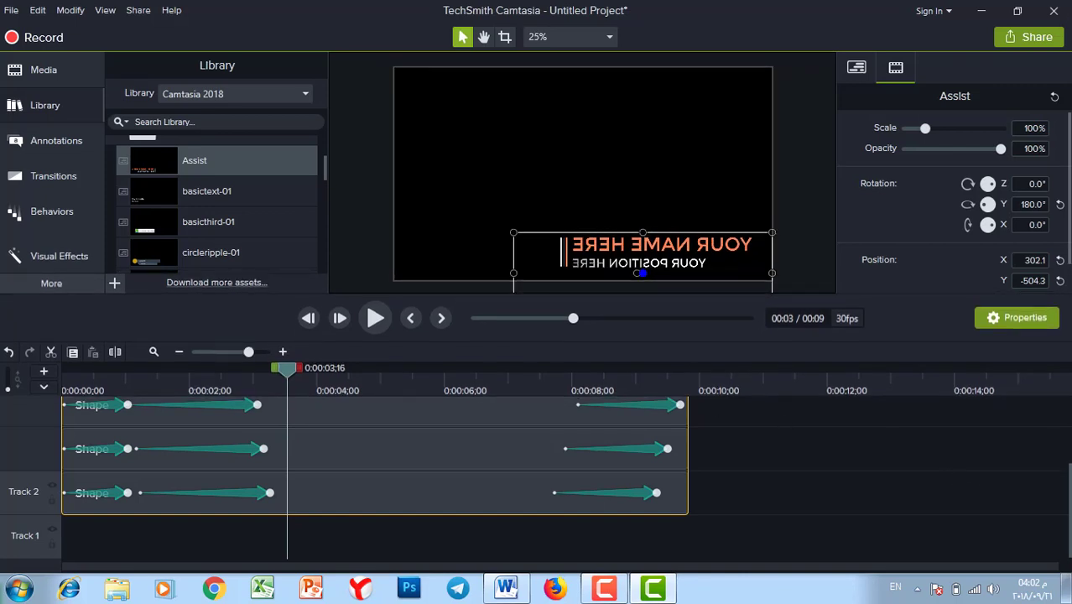
{"action": "scroll", "coordinate": [1067, 499], "scroll_direction": "up", "scroll_amount": 2}
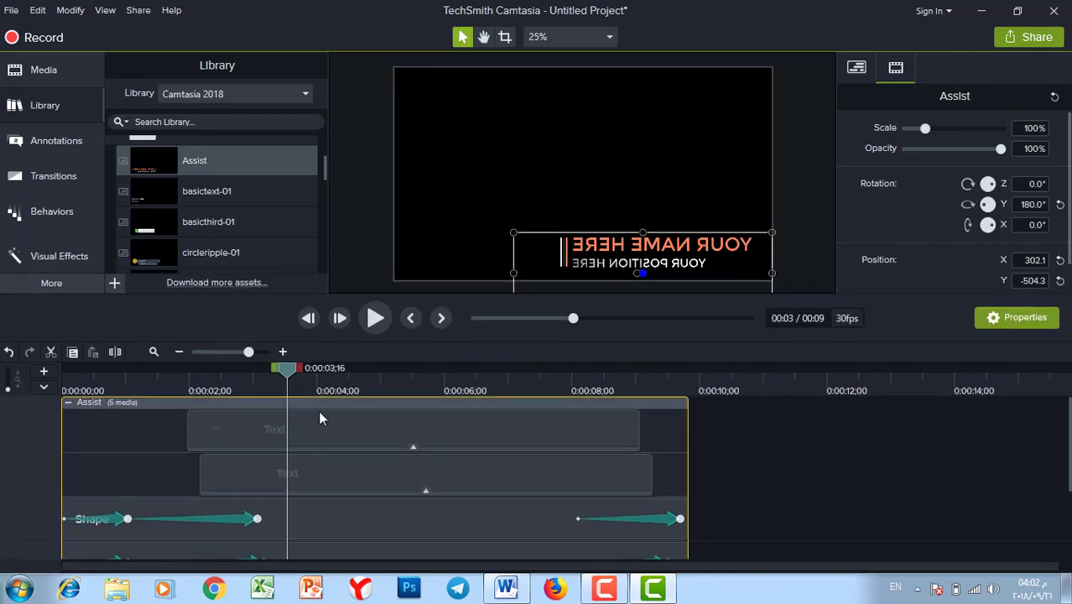
{"action": "left_click", "coordinate": [251, 434]}
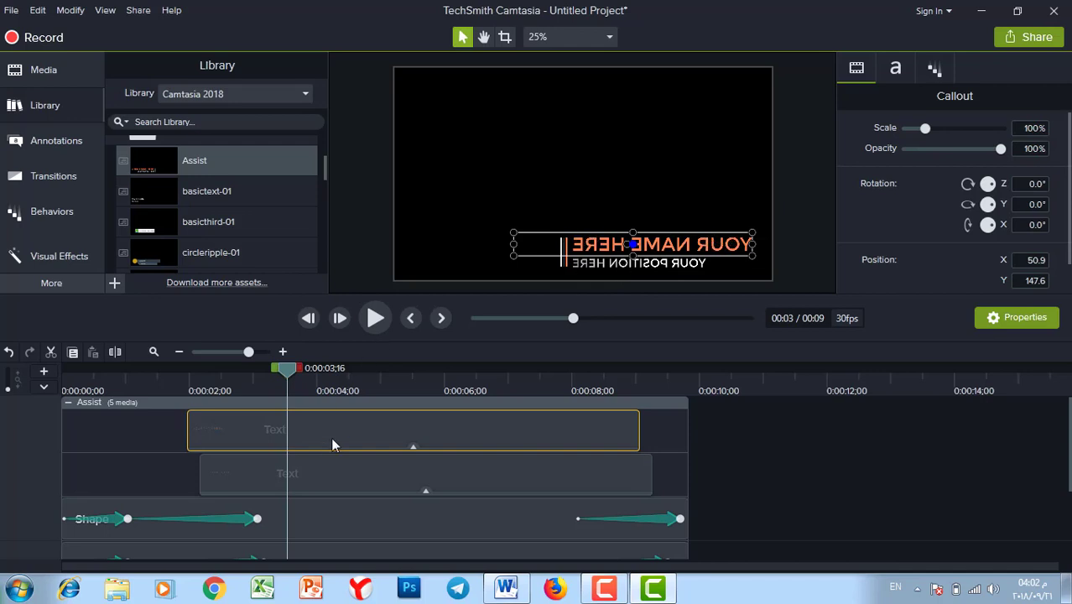
{"action": "left_click", "coordinate": [326, 462]}
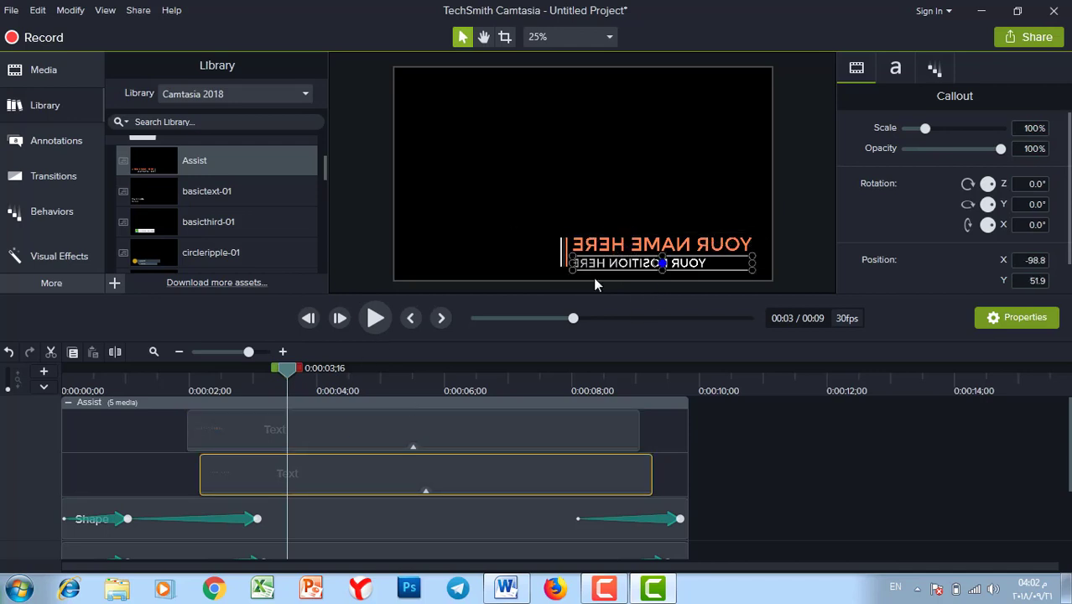
{"action": "left_click", "coordinate": [270, 425]}
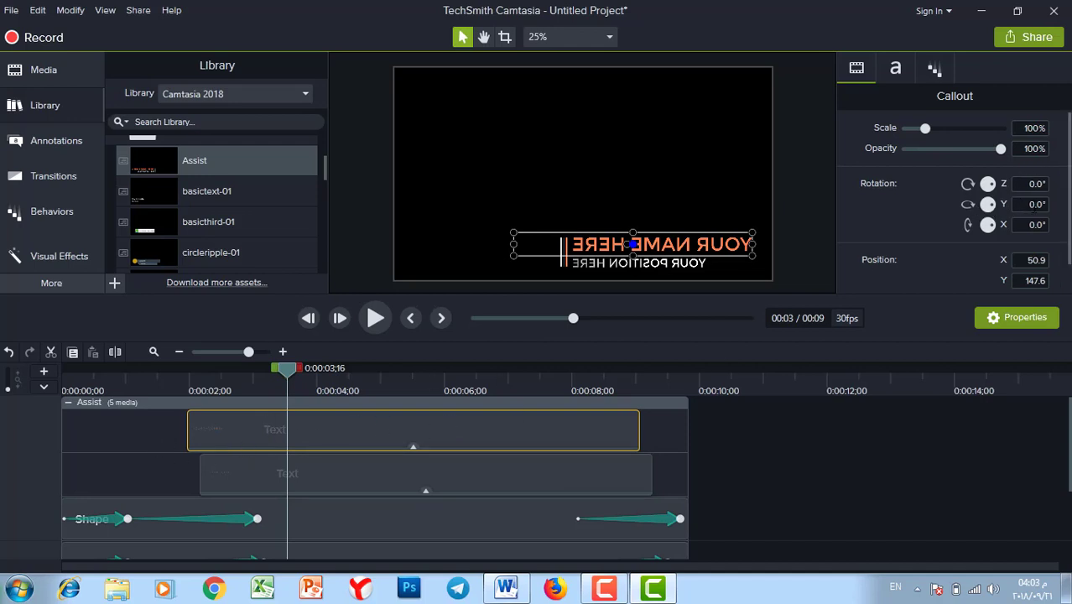
{"action": "left_click", "coordinate": [550, 476], "text": "ctrl"}
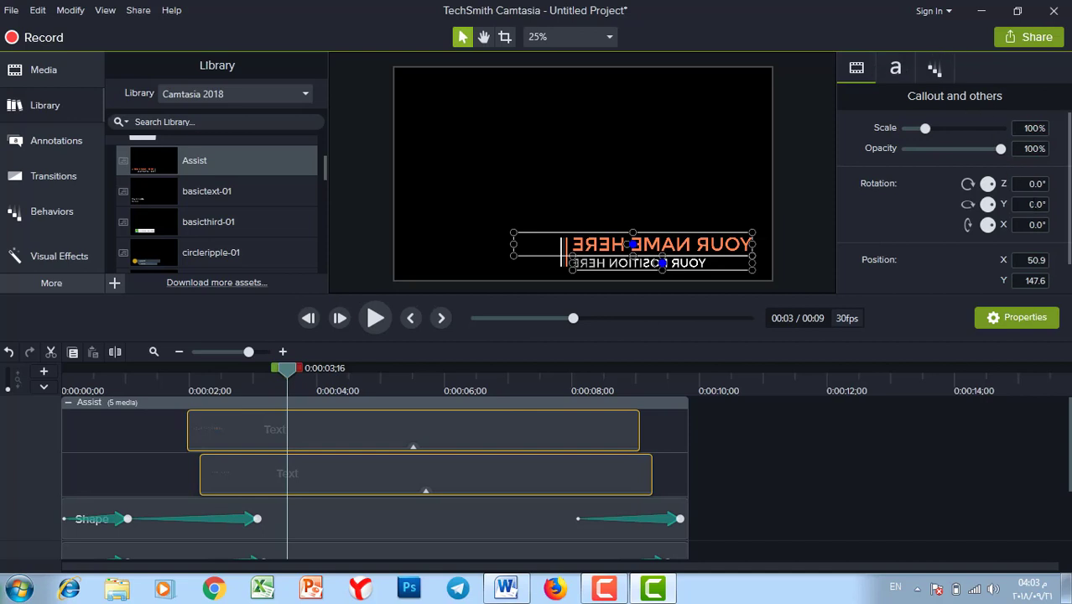
{"action": "left_click", "coordinate": [1030, 204]}
{"action": "type", "text": "180"}
{"action": "key", "text": "Return"}
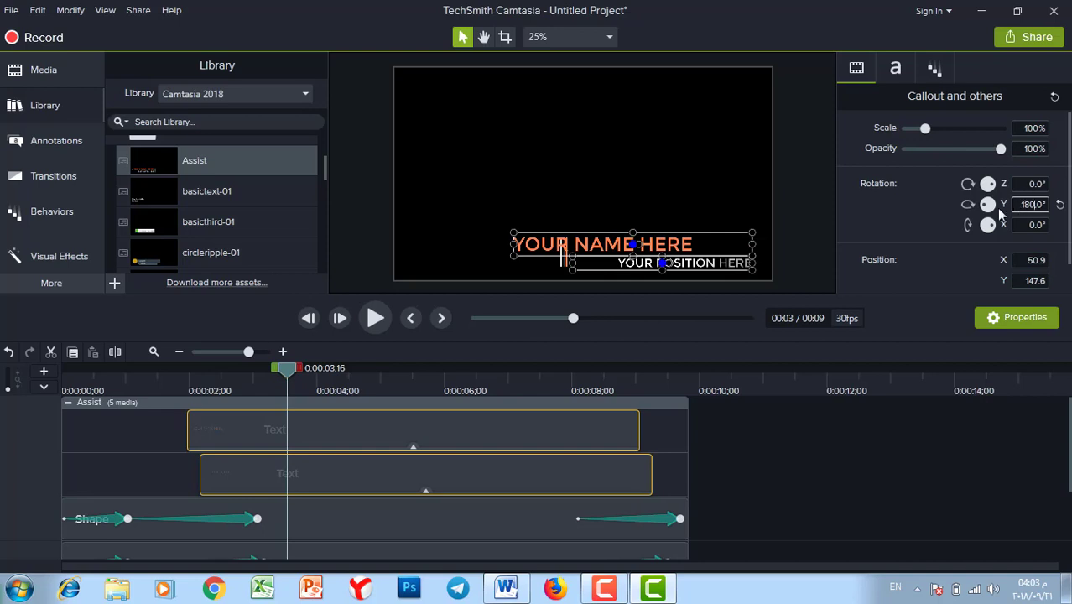
Step: Move the title text sideways on the canvas so it starts just beside the vertical bars, above the subtitle
{"action": "left_click", "coordinate": [174, 445]}
{"action": "left_click", "coordinate": [636, 246]}
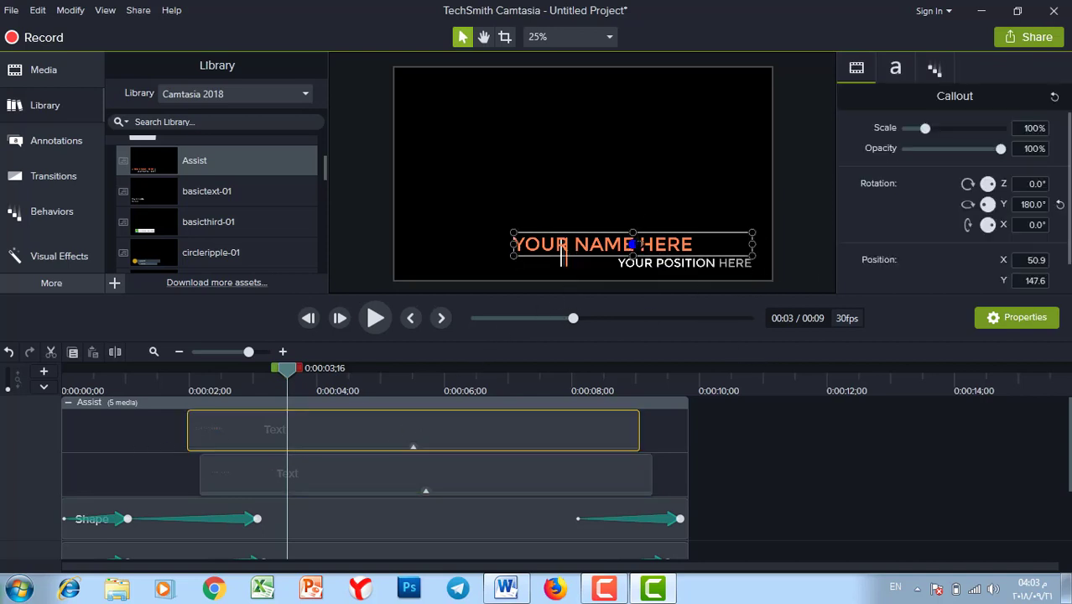
{"action": "left_click_drag", "start_coordinate": [615, 246], "coordinate": [654, 246]}
{"action": "left_click", "coordinate": [448, 477]}
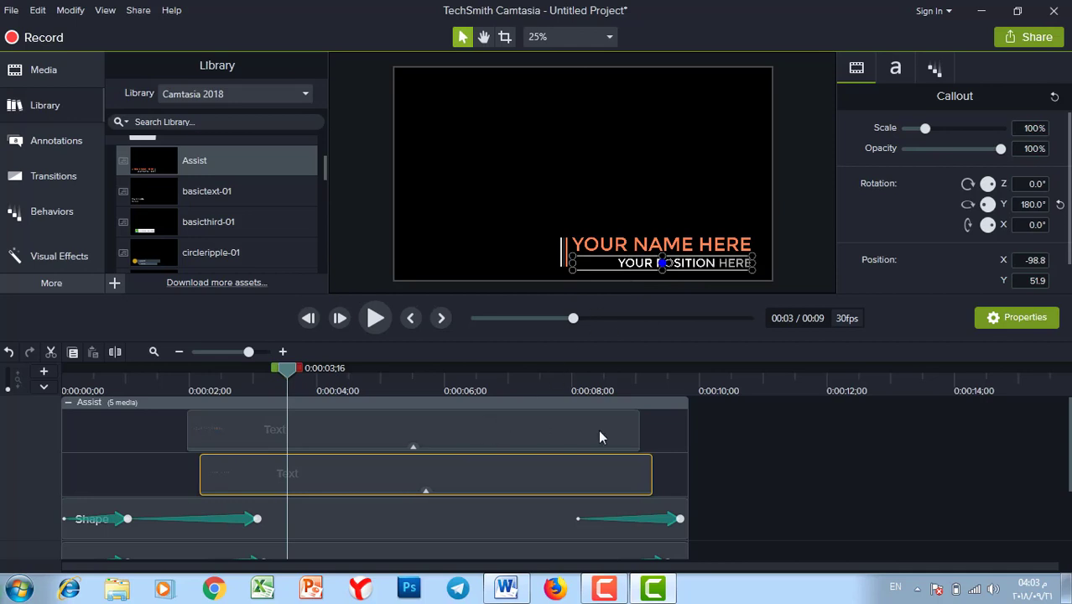
{"action": "left_click", "coordinate": [621, 399]}
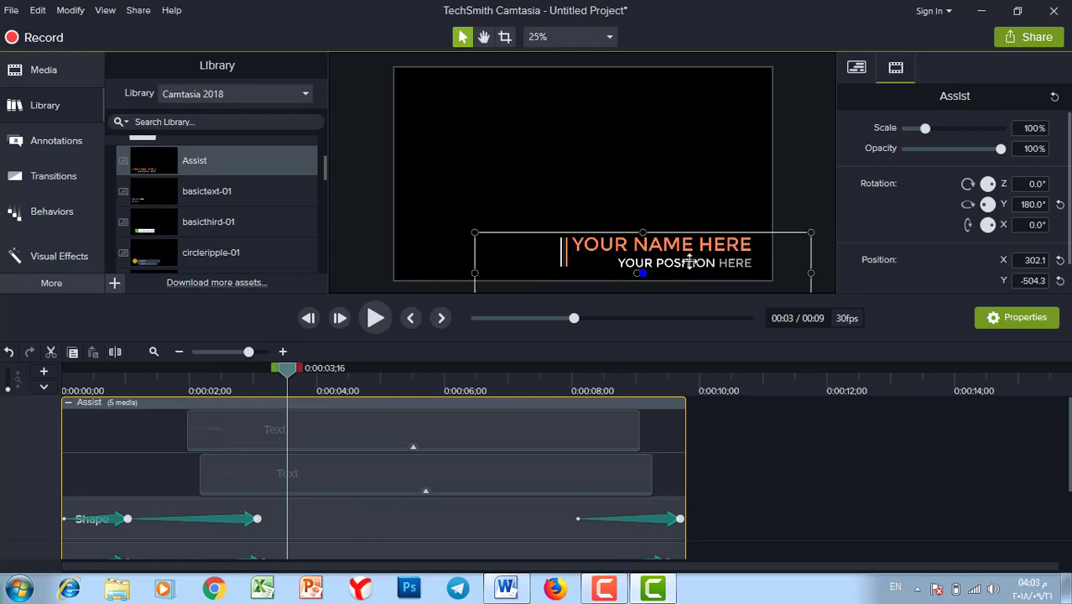
Step: Switch to Word, copy the second line containing the full name, and return to Camtasia
{"action": "left_click", "coordinate": [507, 589]}
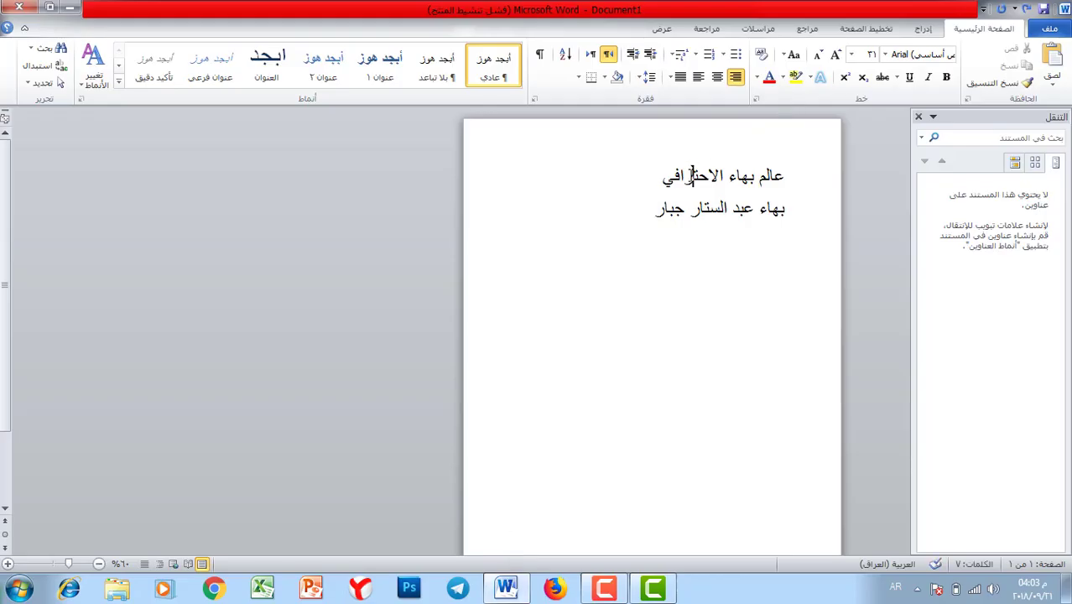
{"action": "triple_click", "coordinate": [691, 176]}
{"action": "right_click", "coordinate": [693, 178]}
{"action": "triple_click", "coordinate": [738, 209]}
{"action": "right_click", "coordinate": [738, 212]}
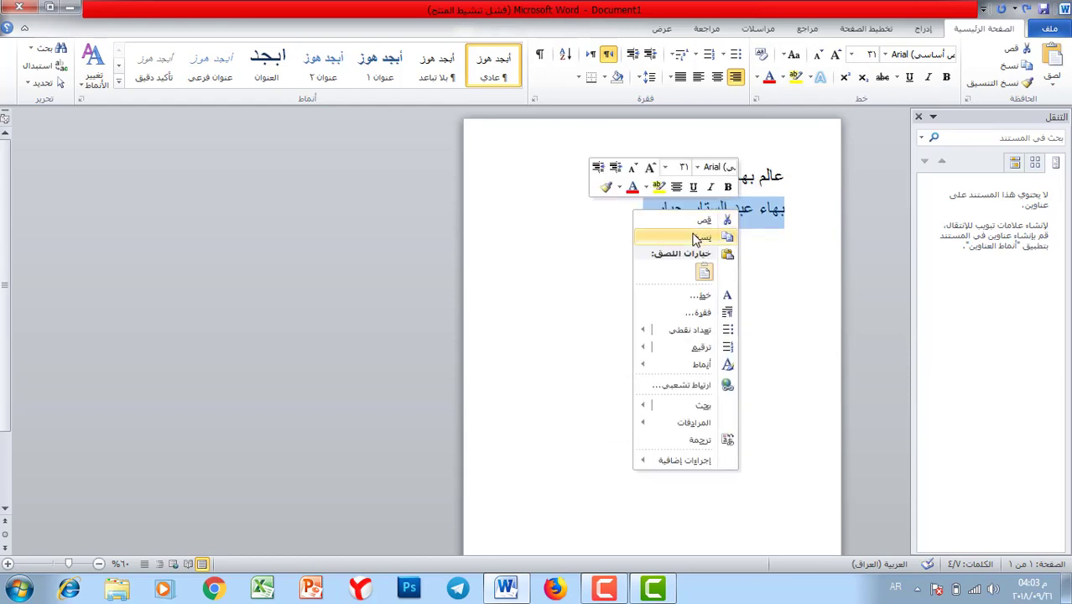
{"action": "left_click", "coordinate": [695, 238]}
{"action": "left_click", "coordinate": [70, 9]}
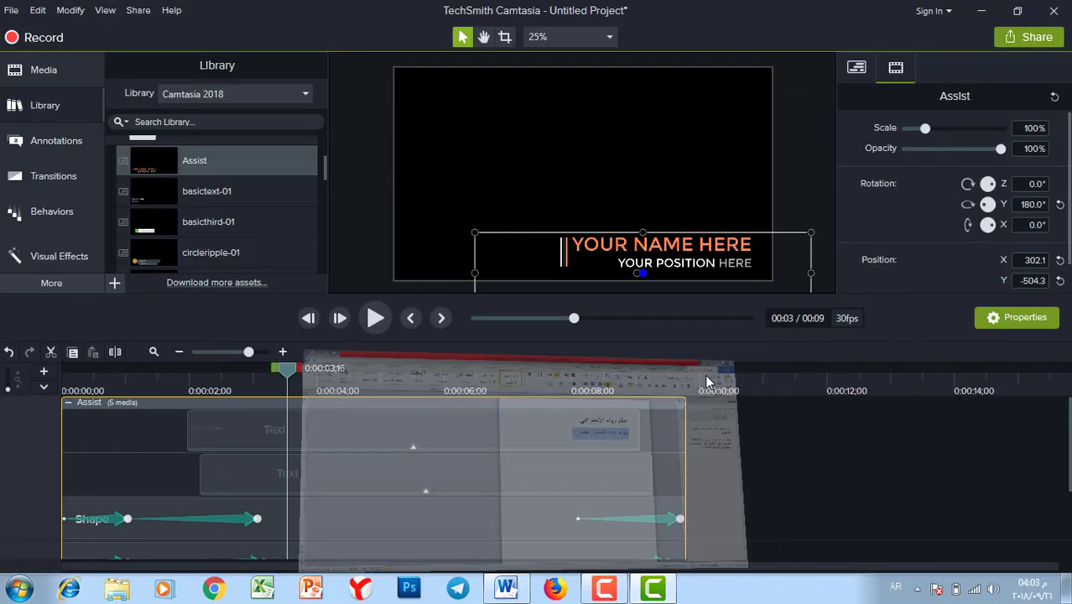
Step: Replace the "YOUR NAME HERE" title with the copied full name, formatted at size 133 in white
{"action": "double_click", "coordinate": [602, 241]}
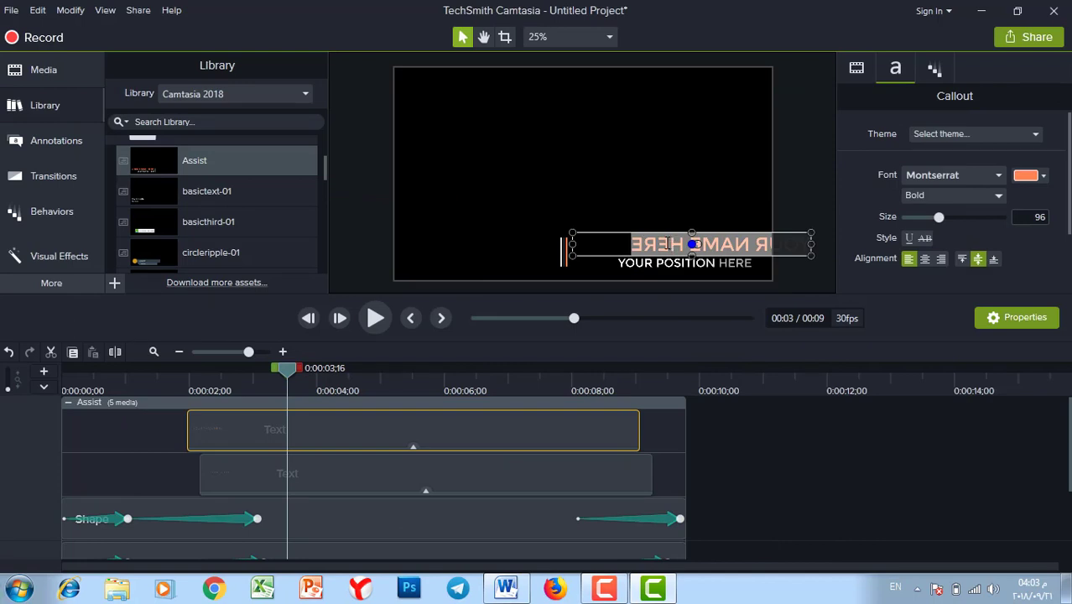
{"action": "key", "text": "BackSpace"}
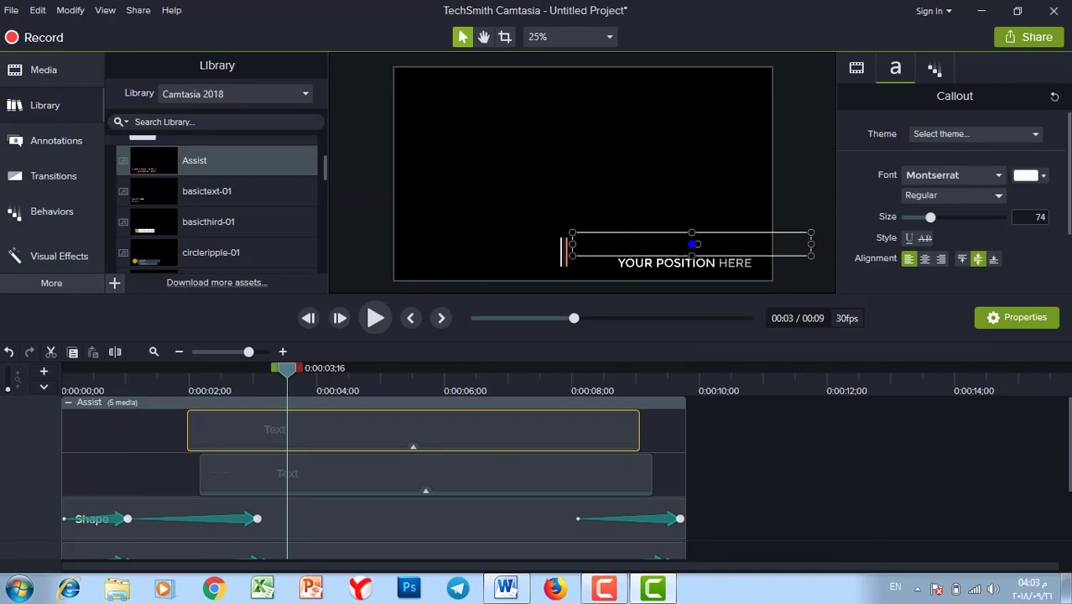
{"action": "key", "text": "ctrl+a"}
{"action": "left_click_drag", "start_coordinate": [931, 218], "coordinate": [954, 218]}
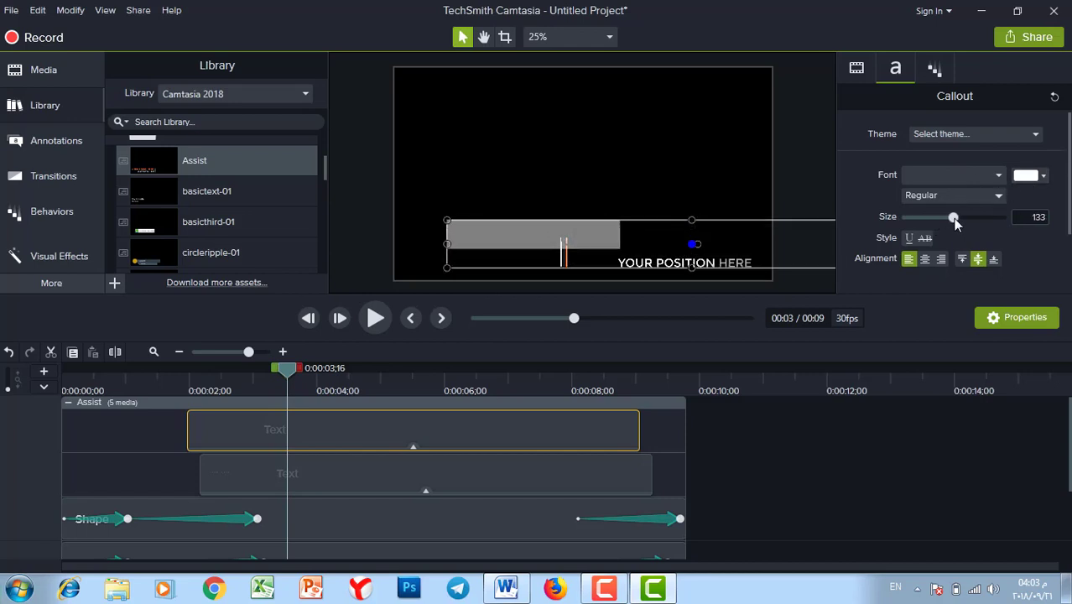
{"action": "left_click", "coordinate": [1027, 175]}
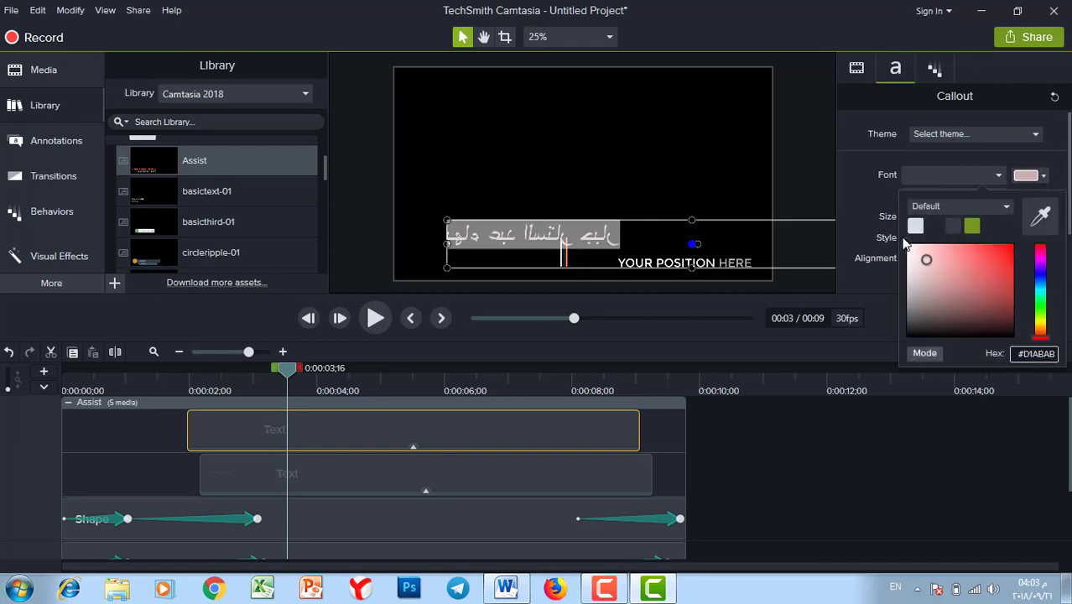
{"action": "left_click", "coordinate": [951, 148]}
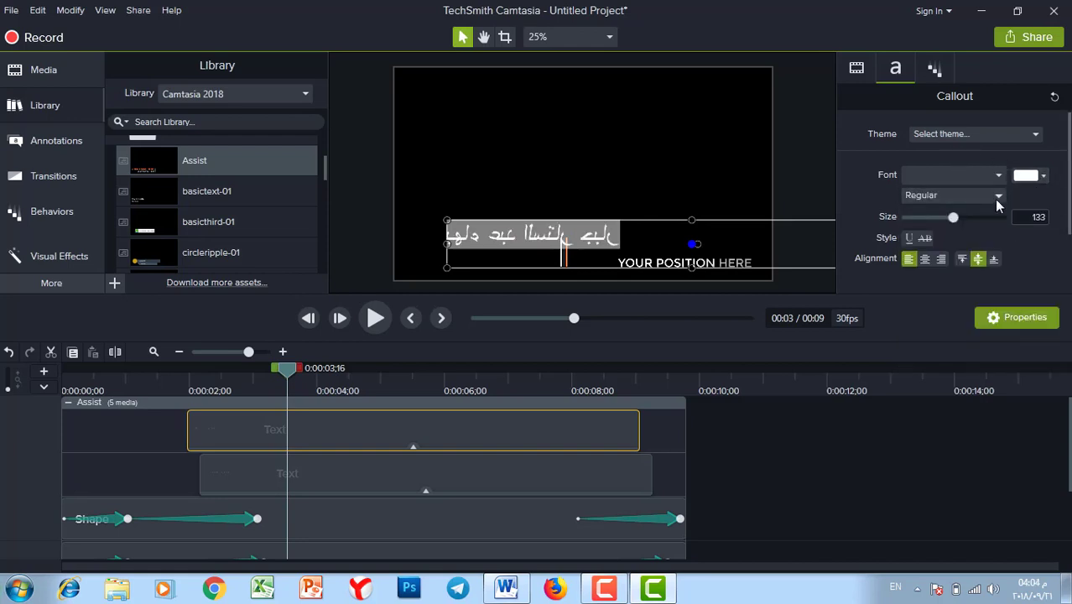
Step: Reposition the pasted name title inside the frame, lining its outer edge up with the subtitle and nudging it slightly up
{"action": "left_click", "coordinate": [994, 198]}
{"action": "left_click", "coordinate": [924, 246]}
{"action": "left_click", "coordinate": [770, 243]}
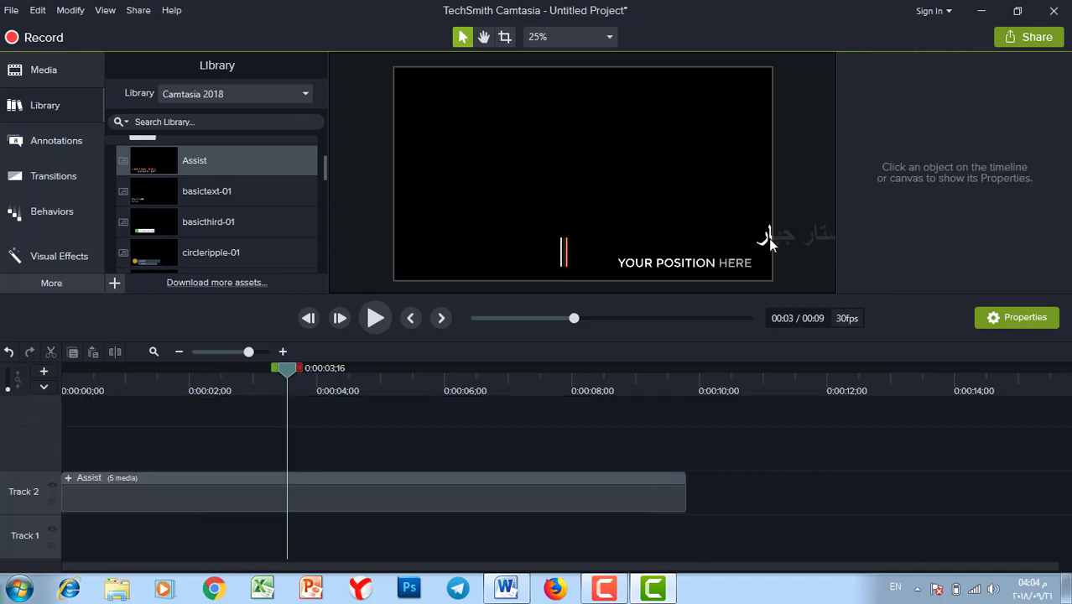
{"action": "left_click", "coordinate": [799, 233]}
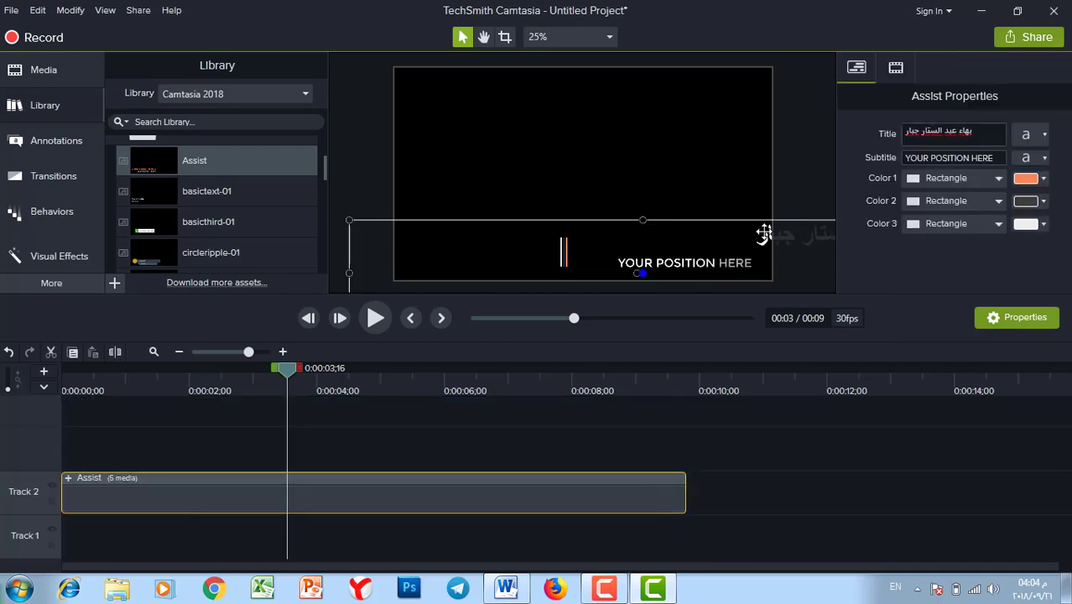
{"action": "left_click", "coordinate": [68, 477]}
{"action": "scroll", "coordinate": [1068, 503], "scroll_direction": "up", "scroll_amount": 3}
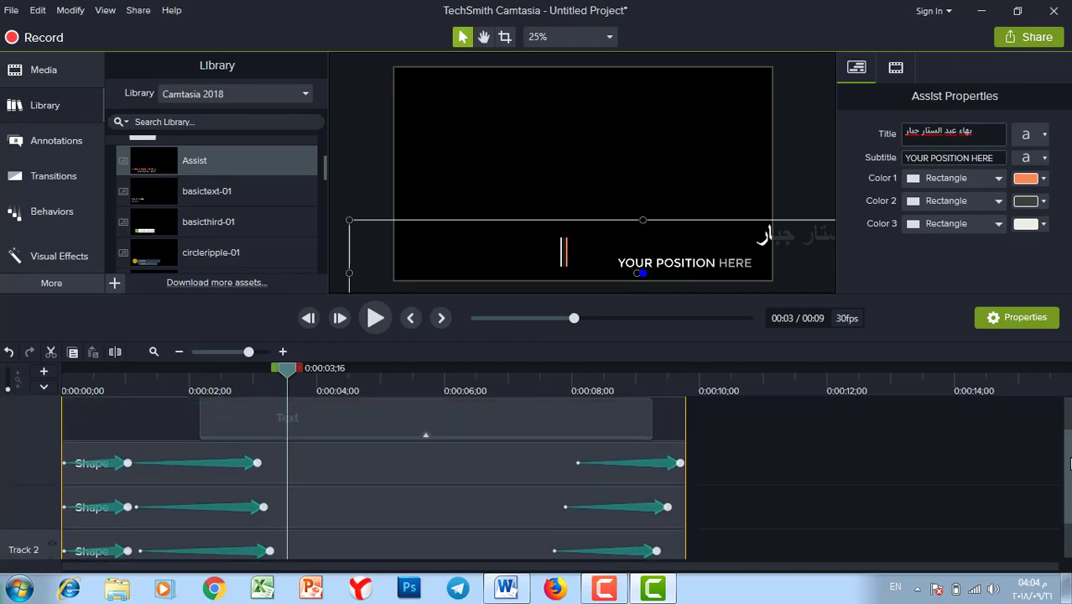
{"action": "left_click", "coordinate": [396, 435]}
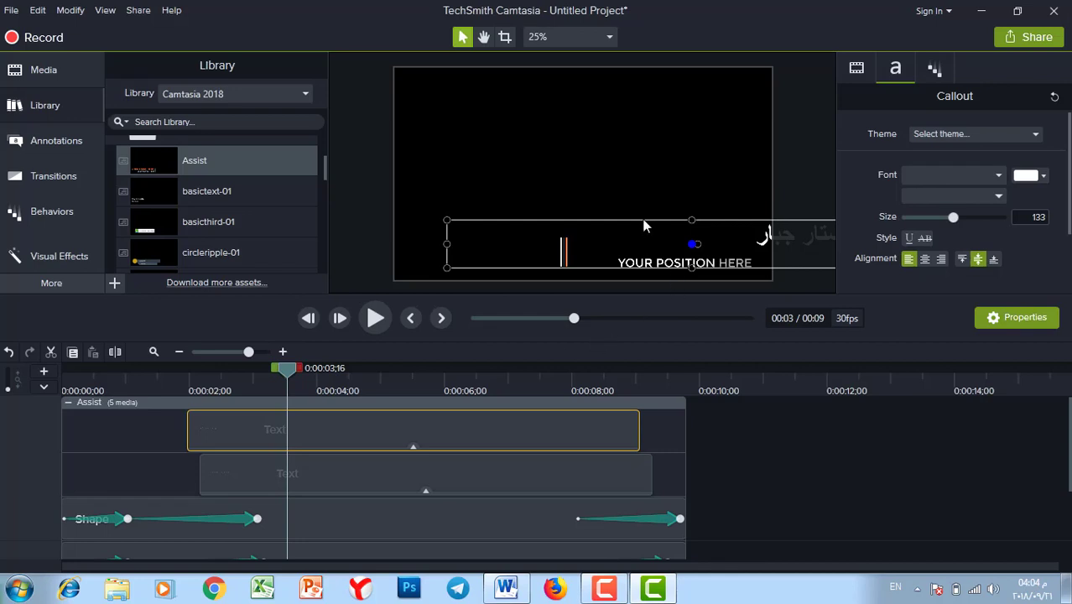
{"action": "left_click_drag", "start_coordinate": [646, 223], "coordinate": [458, 232]}
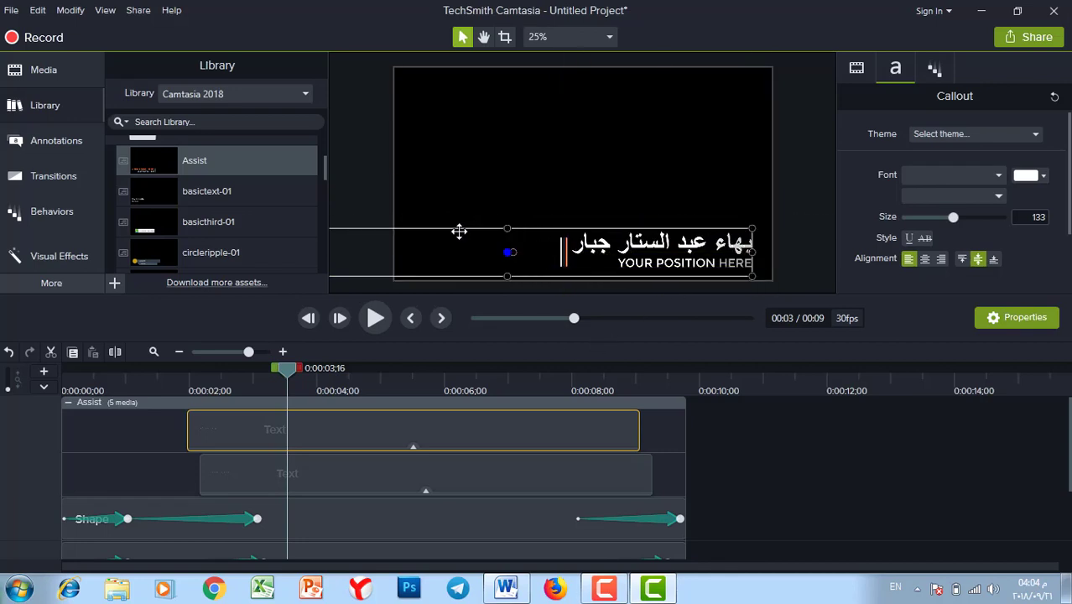
{"action": "key", "text": "Up"}
{"action": "key", "text": "Up"}
{"action": "key", "text": "Up"}
{"action": "key", "text": "Up"}
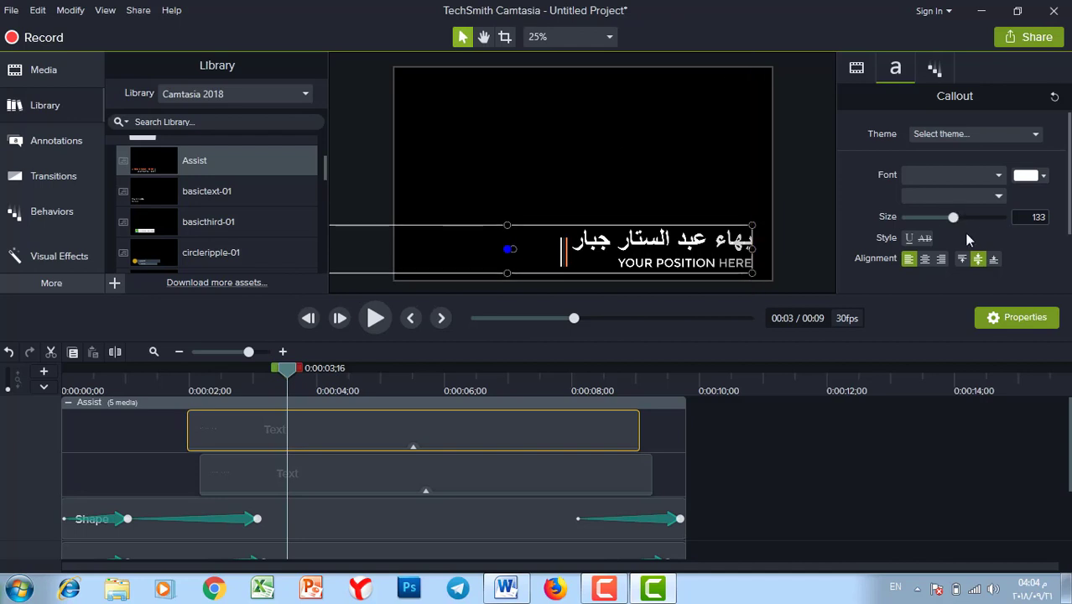
Step: Set the name title's font size to 100 and shift it sideways to line up with both ends of the subtitle
{"action": "left_click_drag", "start_coordinate": [952, 216], "coordinate": [942, 222]}
{"action": "double_click", "coordinate": [1032, 217]}
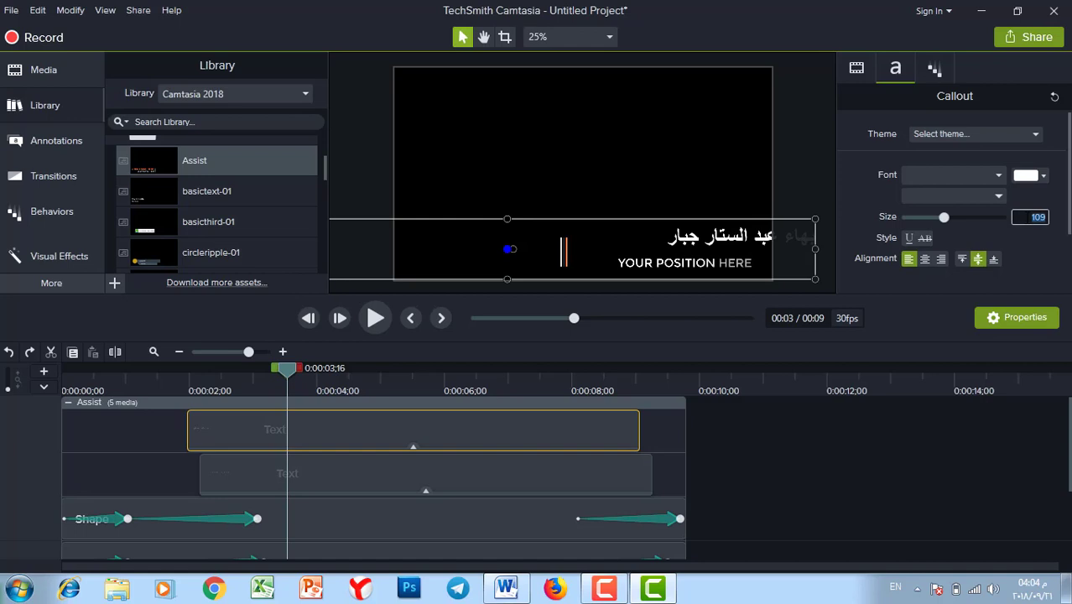
{"action": "type", "text": "100"}
{"action": "key", "text": "Return"}
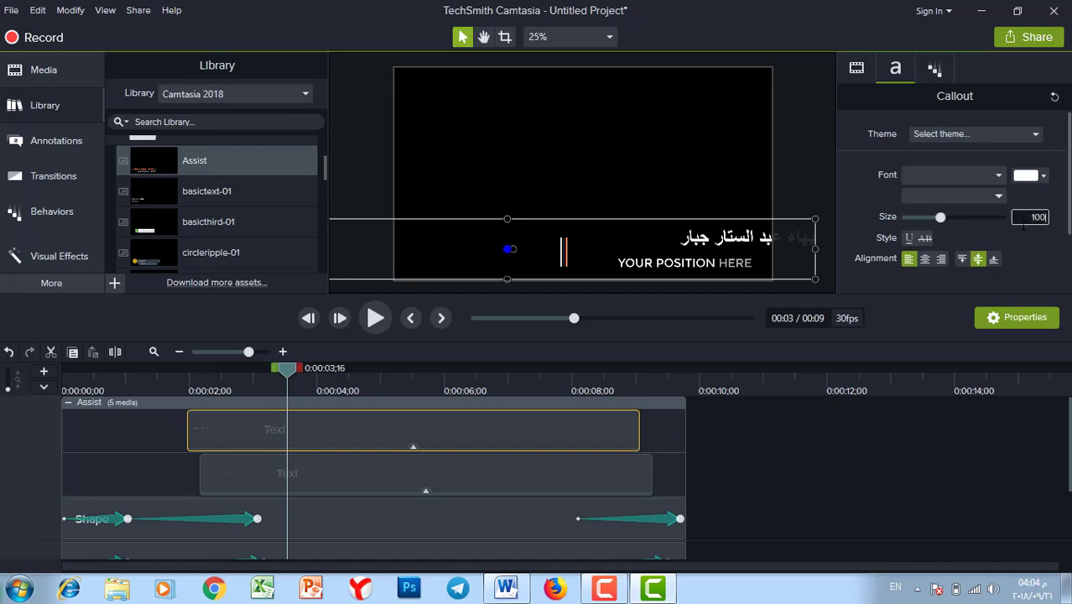
{"action": "left_click_drag", "start_coordinate": [678, 240], "coordinate": [616, 241]}
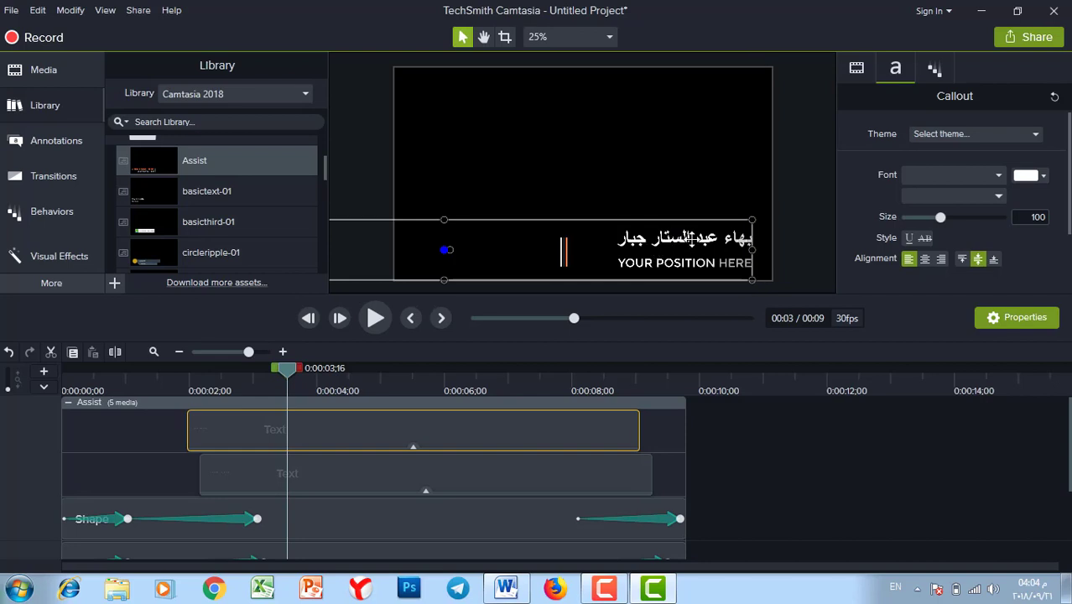
Step: Colour the name title with the orange #F68855 sampled from the vertical bar on the canvas
{"action": "left_click", "coordinate": [1031, 176]}
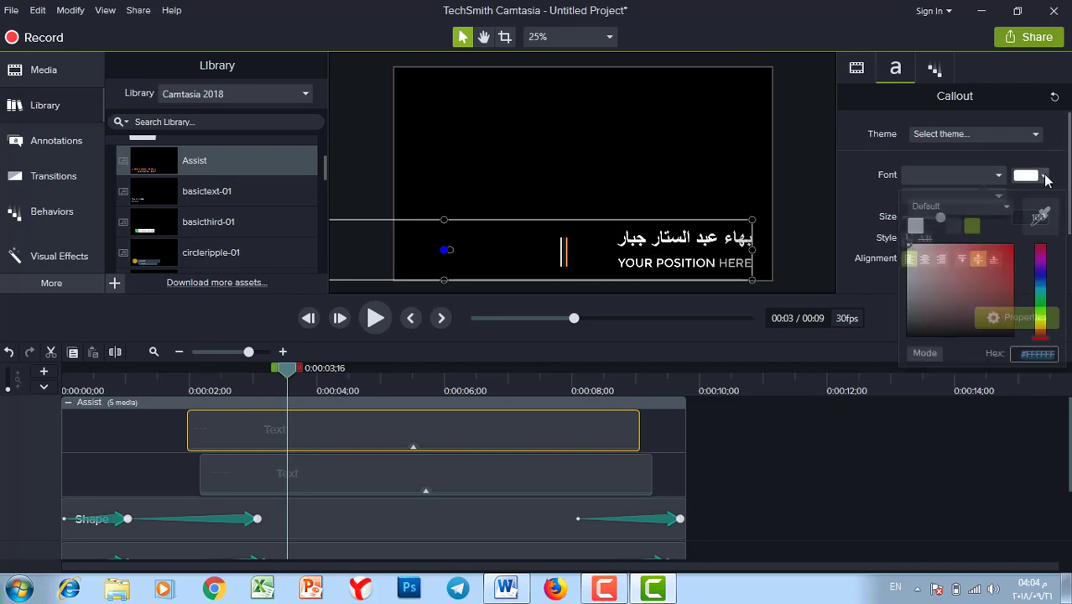
{"action": "left_click", "coordinate": [1040, 216]}
{"action": "left_click", "coordinate": [568, 252]}
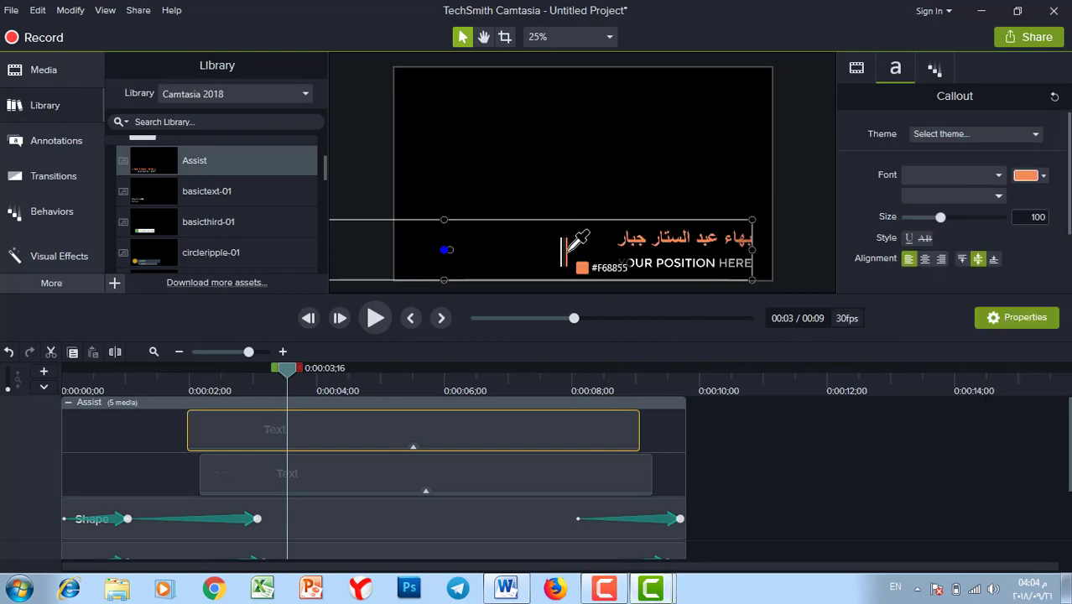
{"action": "left_click", "coordinate": [568, 251]}
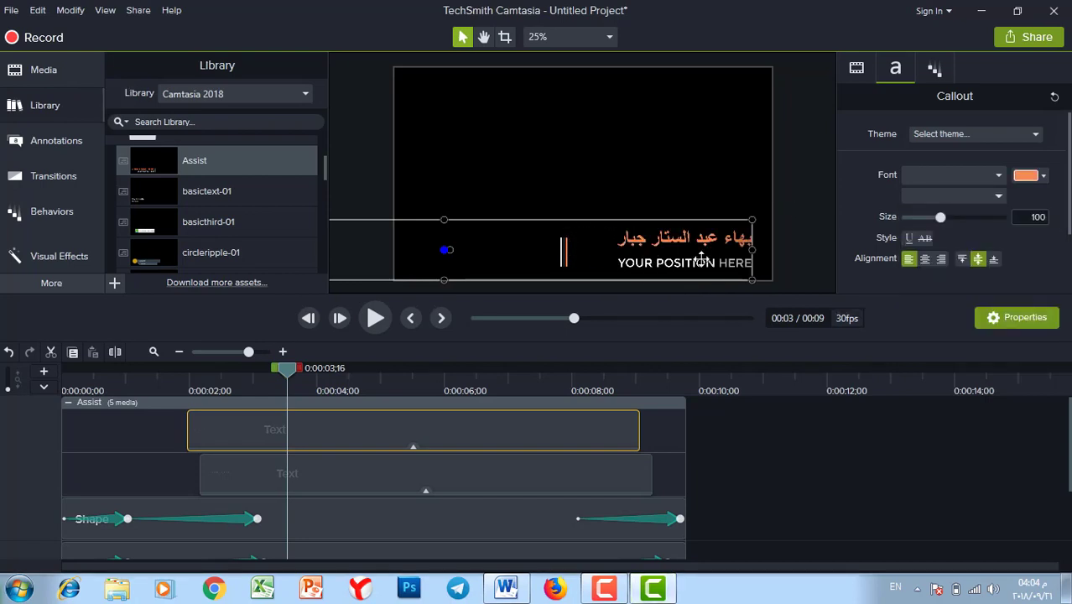
Step: Switch to Word, add the line "مدرب حاسوب معتمد" below the name, copy it, and return to Camtasia
{"action": "left_click", "coordinate": [460, 472]}
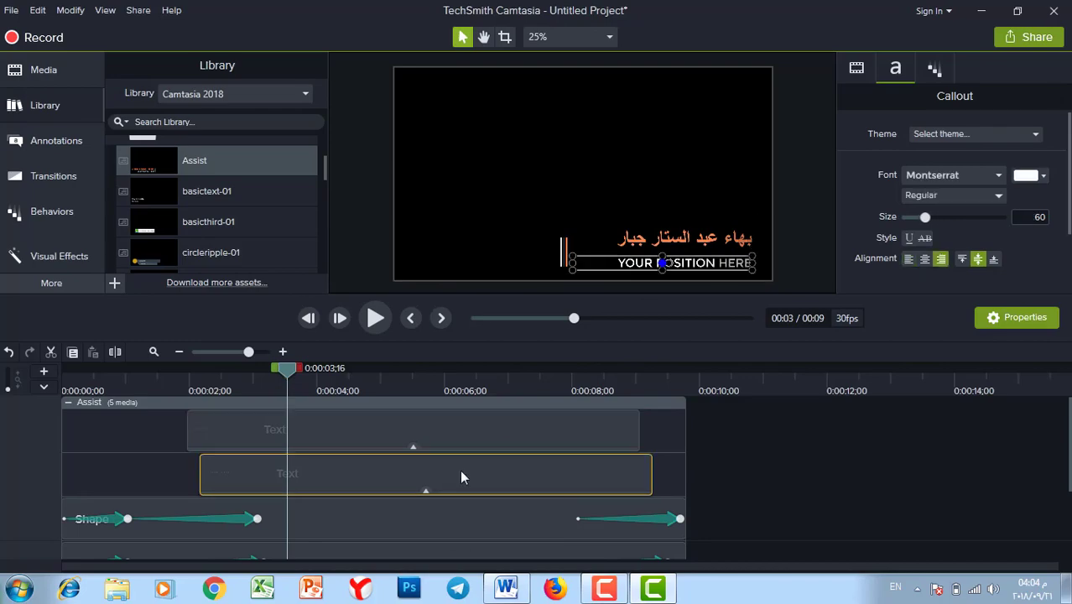
{"action": "left_click", "coordinate": [522, 594]}
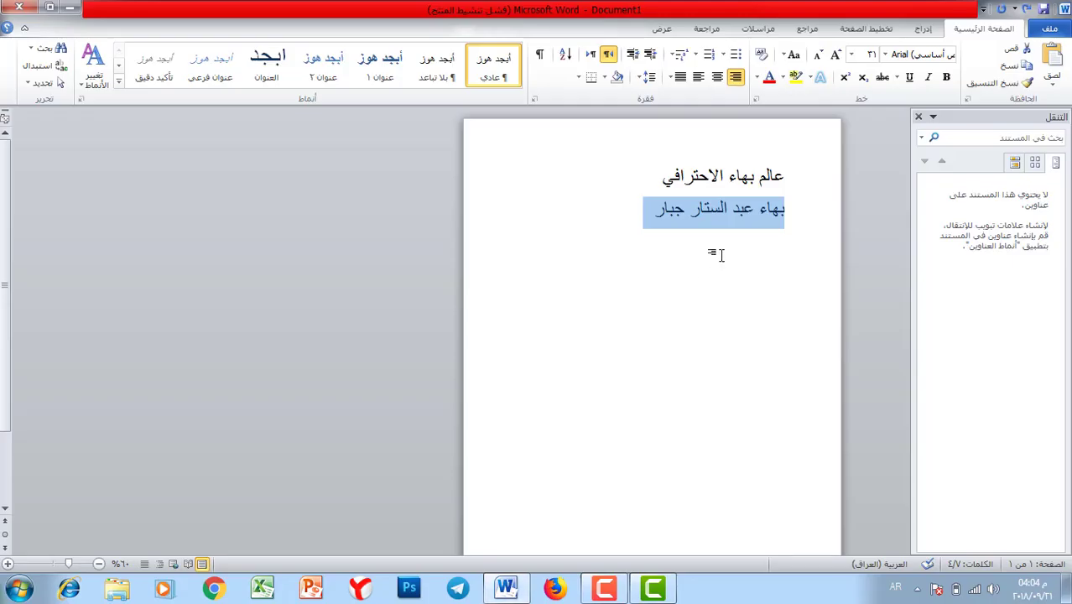
{"action": "left_click", "coordinate": [642, 216]}
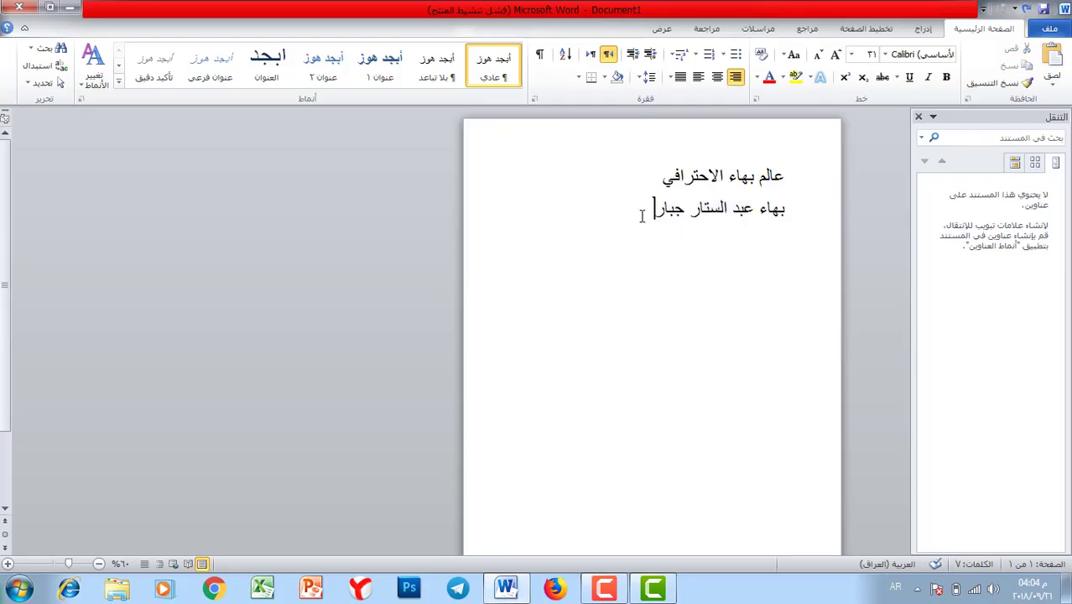
{"action": "key", "text": "Return"}
{"action": "key", "text": "alt+shift"}
{"action": "type", "text": "مدرب"}
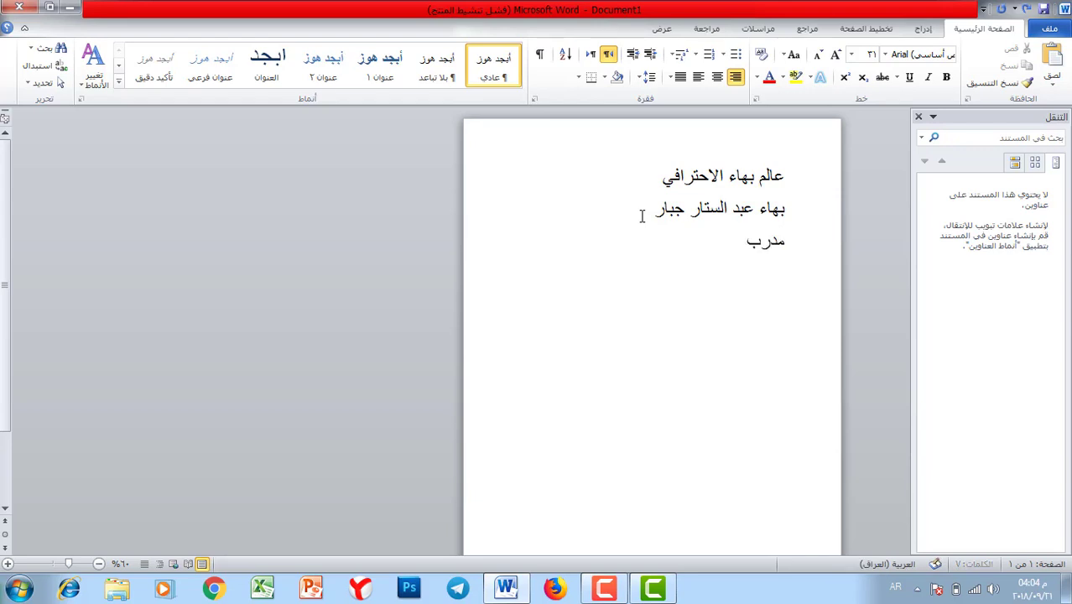
{"action": "type", "text": " حاسوب معتمد"}
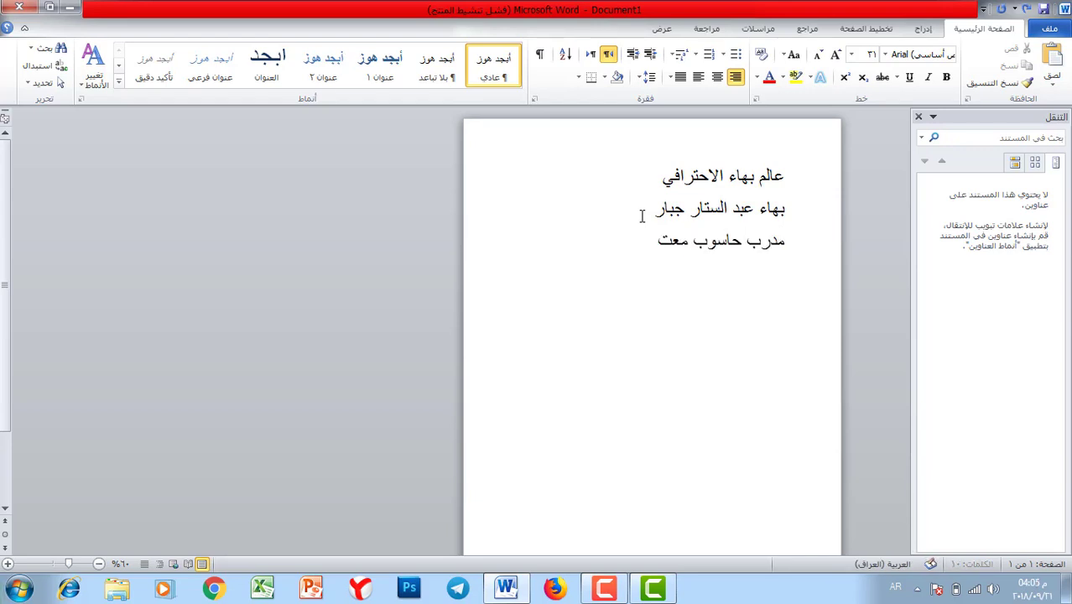
{"action": "triple_click", "coordinate": [730, 251]}
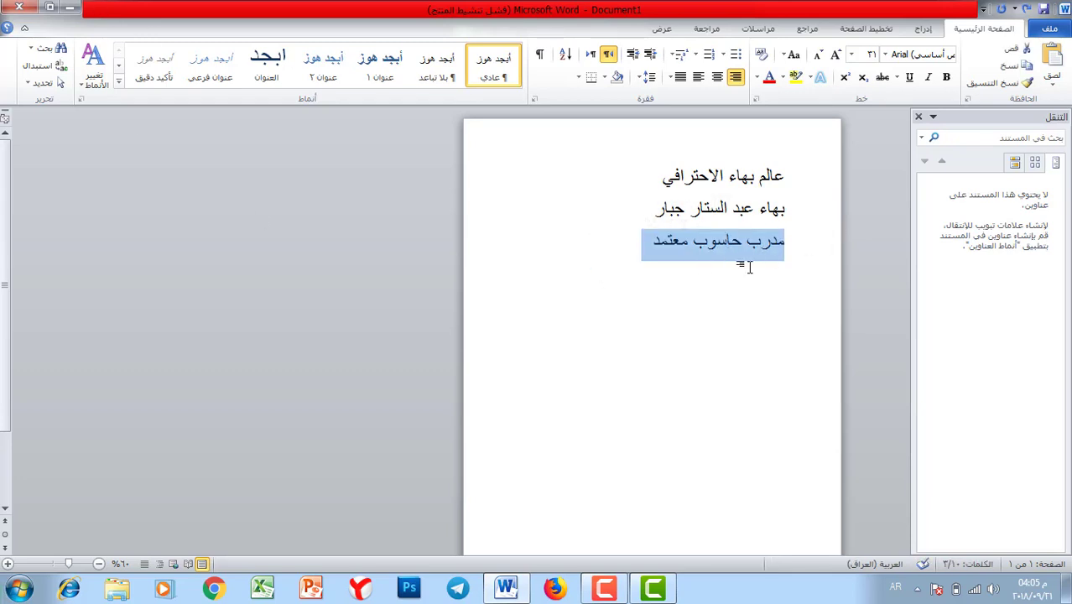
{"action": "left_click", "coordinate": [70, 6]}
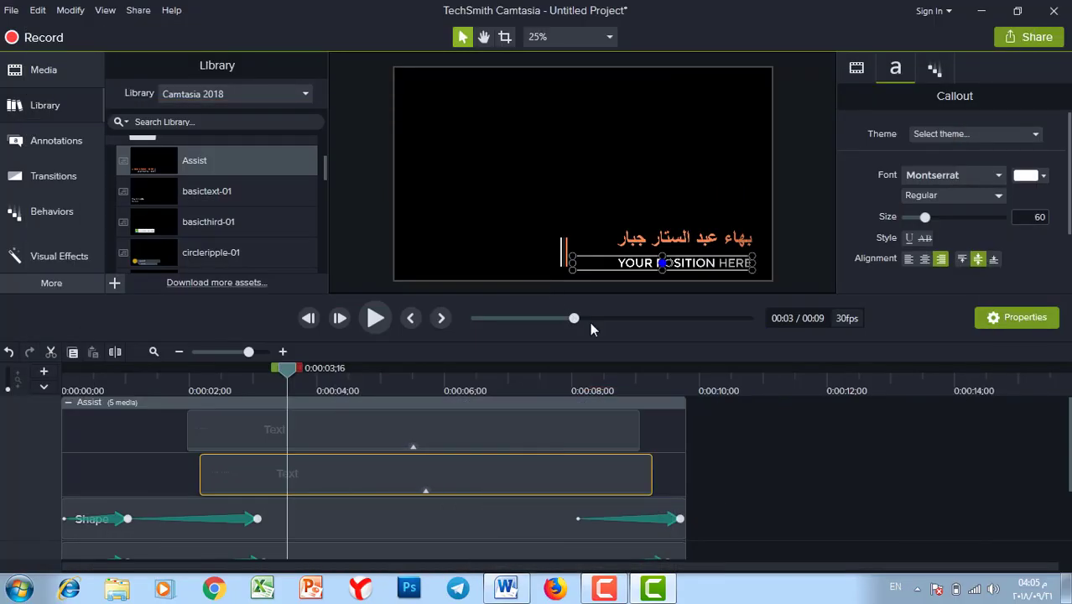
Step: Move the name title straight up to mid-canvas so its box no longer covers the subtitle
{"action": "left_click", "coordinate": [632, 262]}
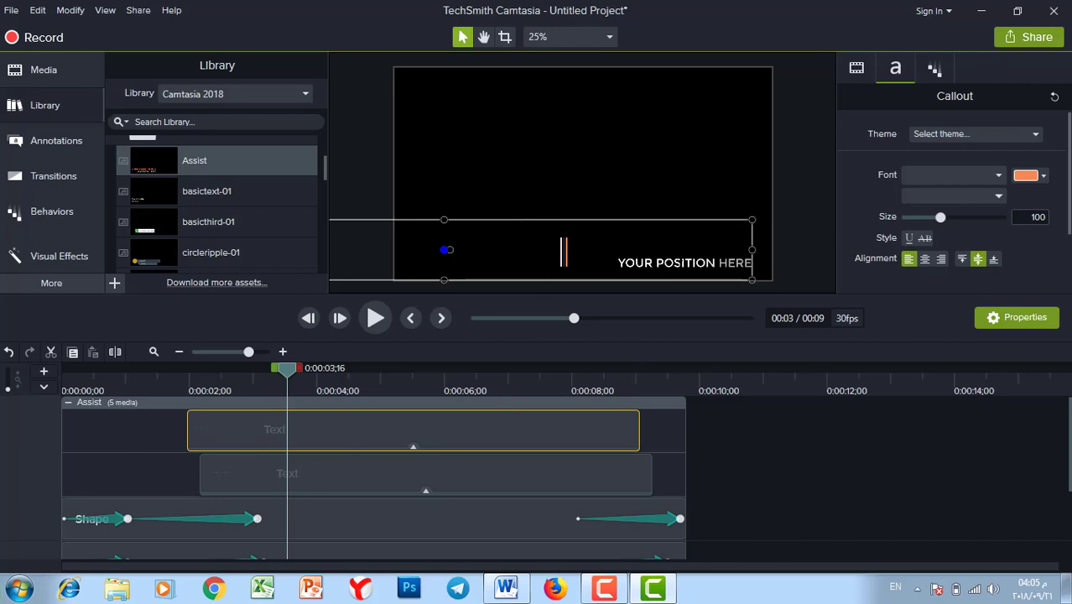
{"action": "left_click", "coordinate": [599, 469]}
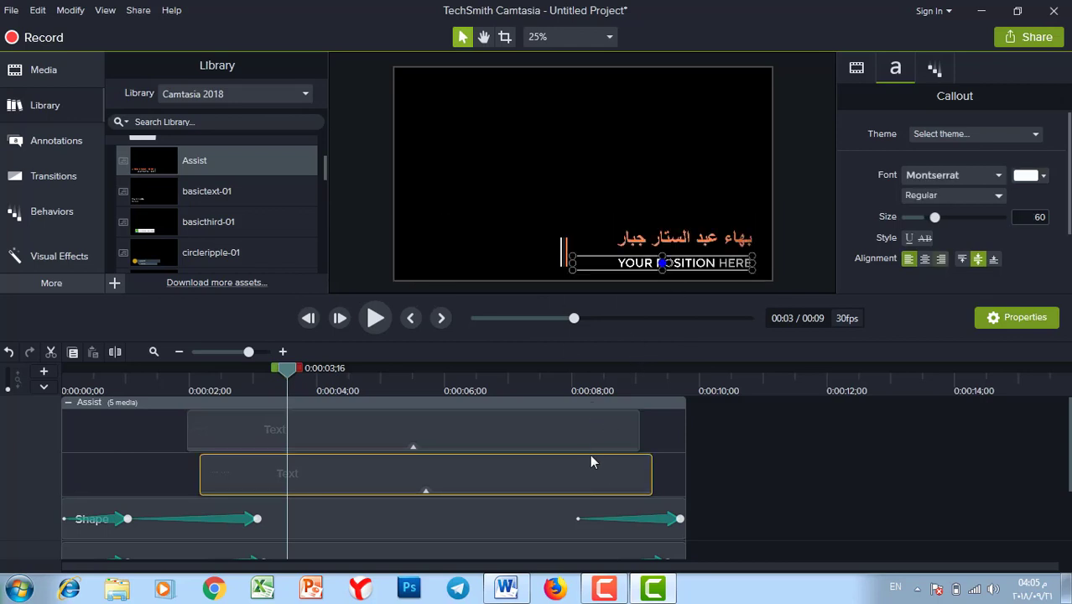
{"action": "left_click", "coordinate": [567, 433]}
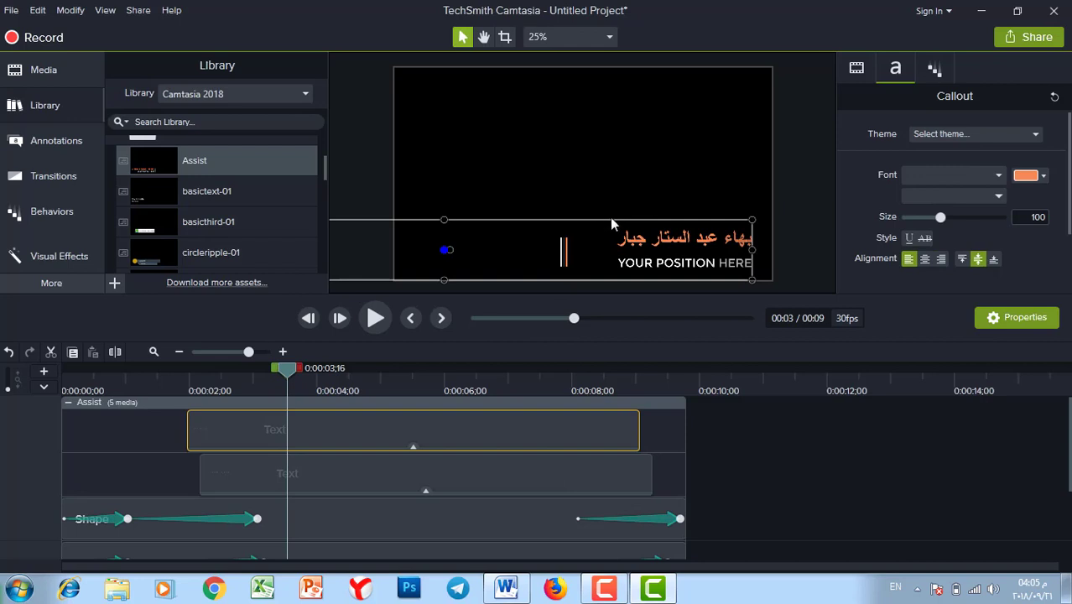
{"action": "left_click_drag", "start_coordinate": [595, 223], "coordinate": [597, 150]}
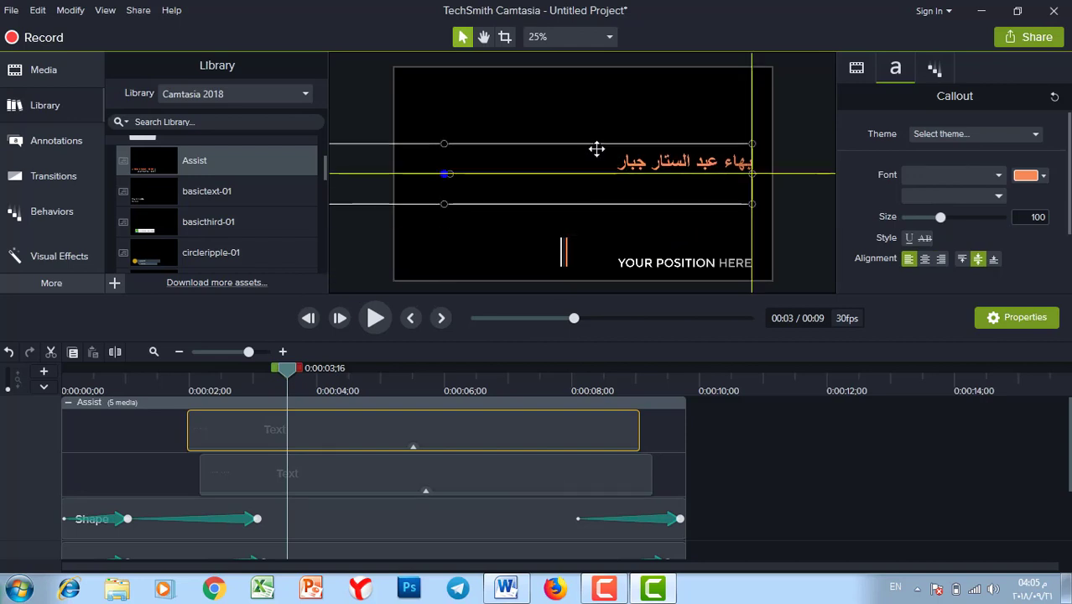
Step: Replace the "YOUR POSITION HERE" subtitle with the copied text "مدرب حاسوب معتمد"
{"action": "left_click", "coordinate": [664, 264]}
{"action": "double_click", "coordinate": [663, 262]}
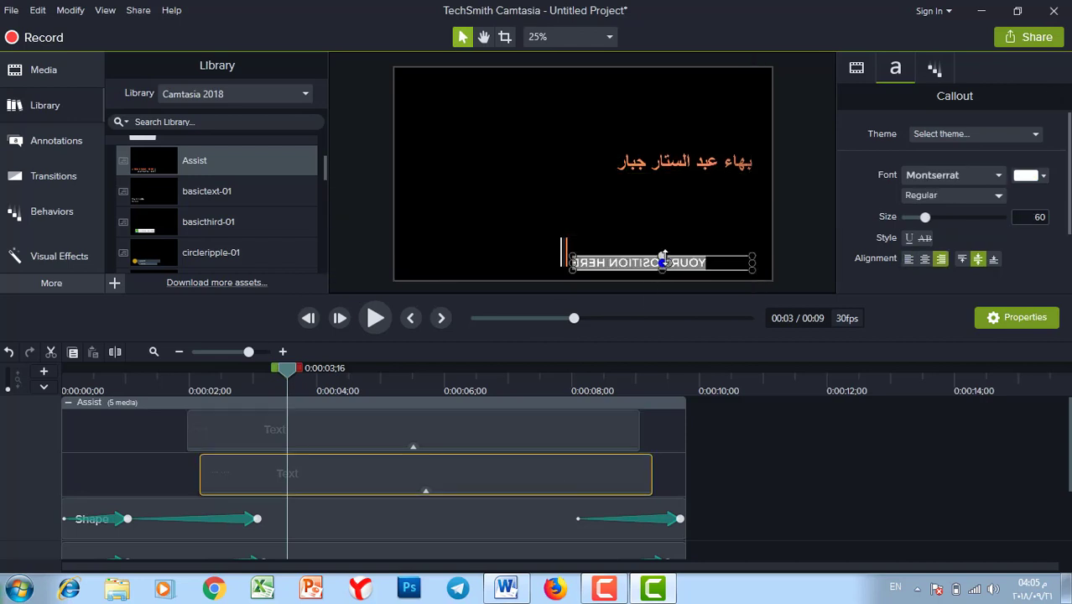
{"action": "key", "text": "BackSpace"}
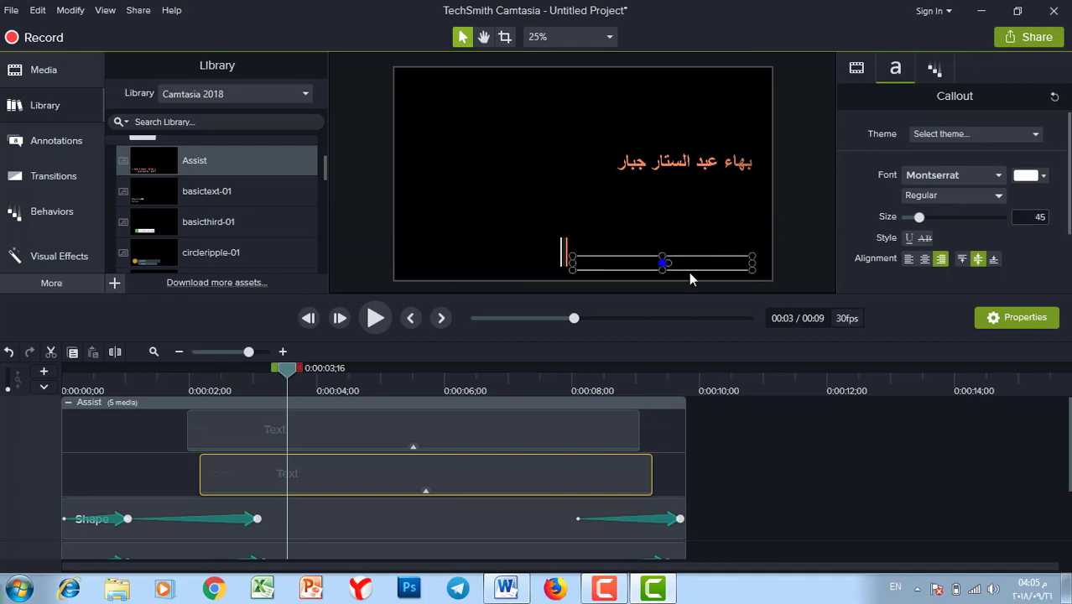
{"action": "type", "text": "م"}
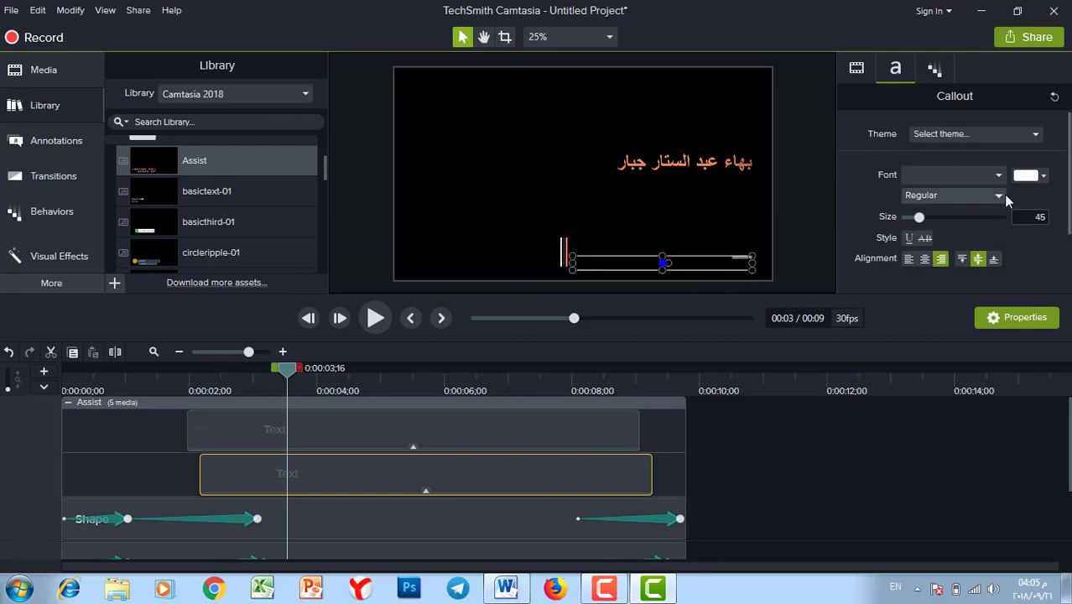
Step: Format the new subtitle text in white at font size 96
{"action": "left_click", "coordinate": [1043, 175]}
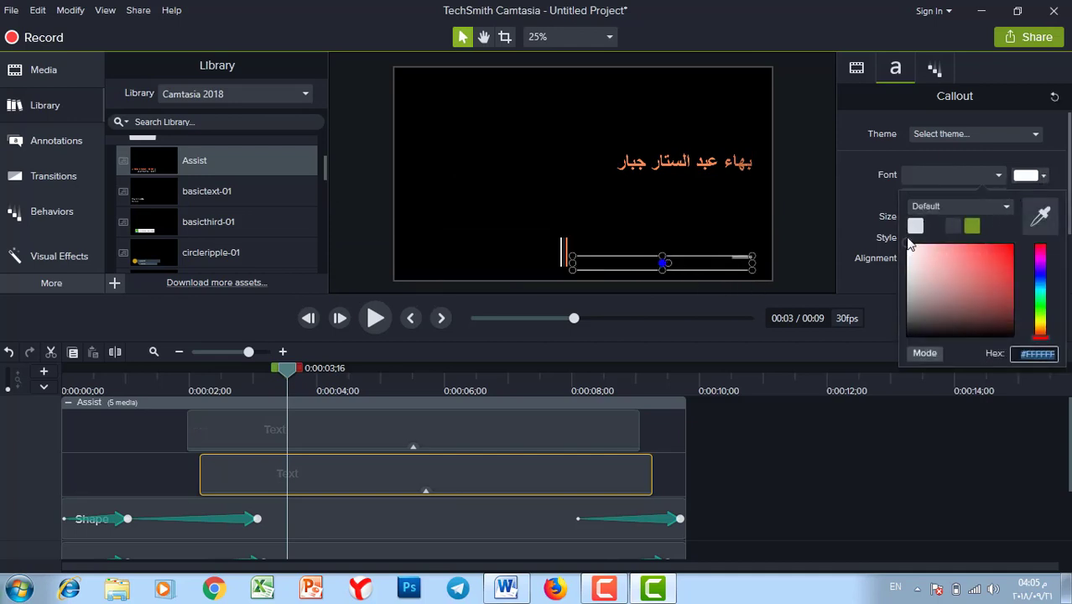
{"action": "left_click", "coordinate": [910, 246]}
{"action": "left_click", "coordinate": [1003, 182]}
{"action": "left_click", "coordinate": [919, 217]}
{"action": "left_click_drag", "start_coordinate": [923, 218], "coordinate": [939, 218]}
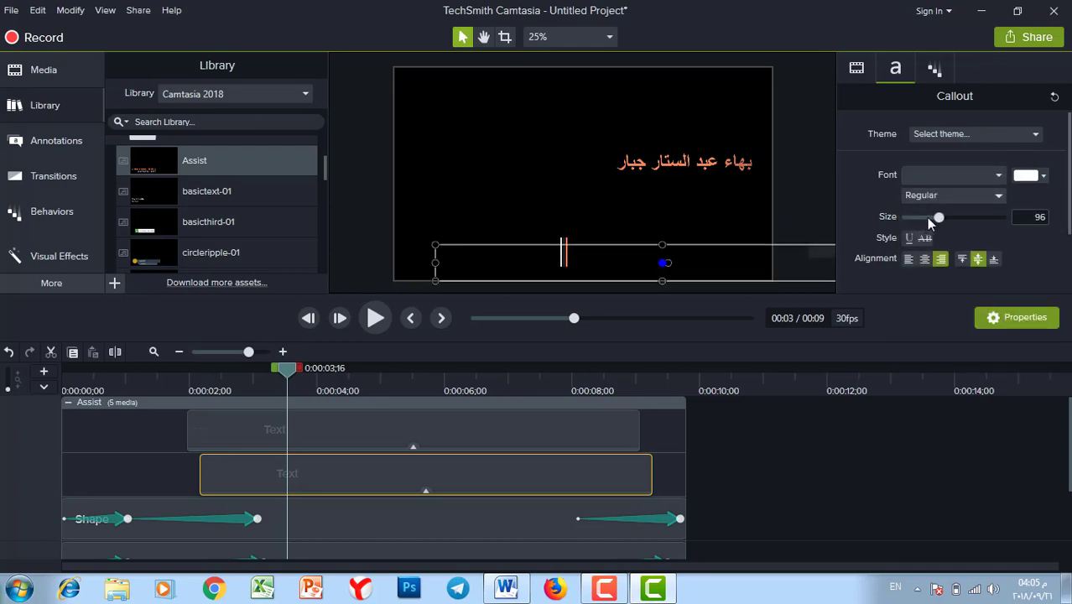
{"action": "double_click", "coordinate": [1034, 217]}
{"action": "type", "text": "80"}
{"action": "key", "text": "Return"}
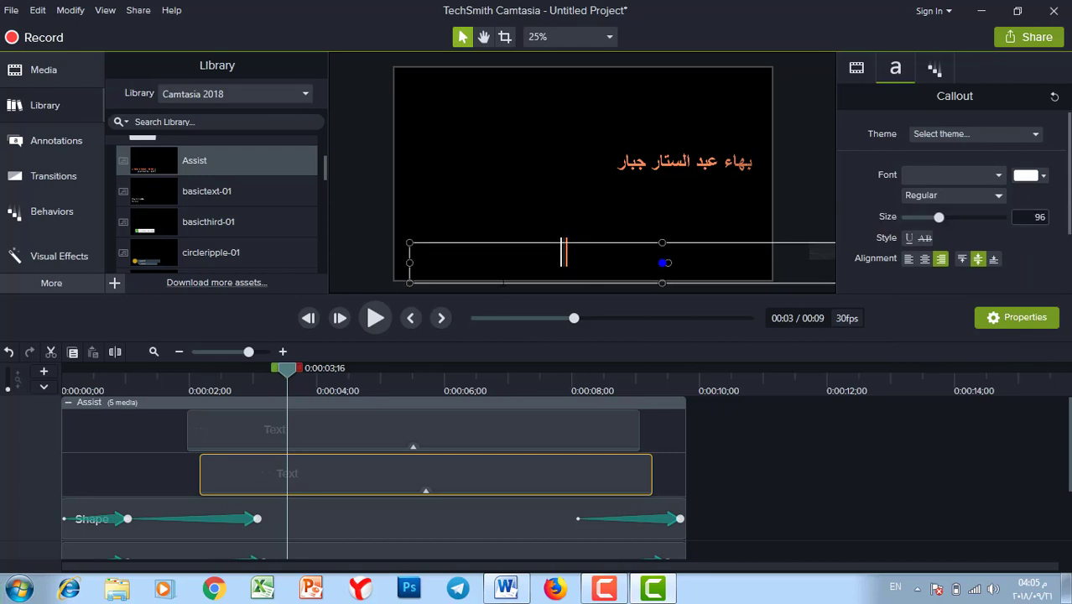
Step: Expand the Assist group and move the subtitle across the vertical bars to the area below the name title
{"action": "left_click", "coordinate": [475, 223]}
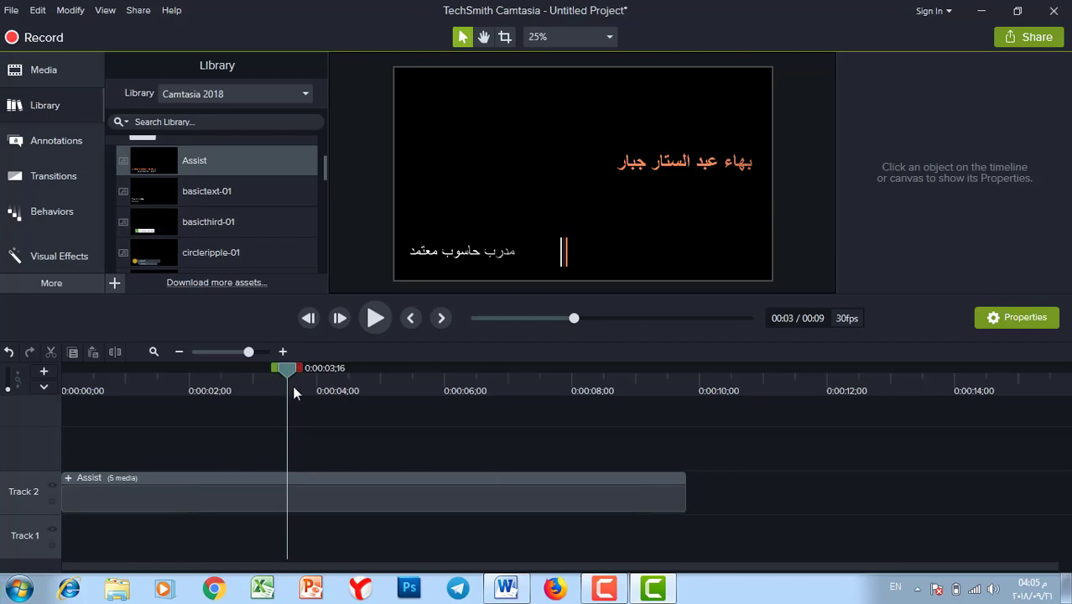
{"action": "left_click", "coordinate": [480, 248]}
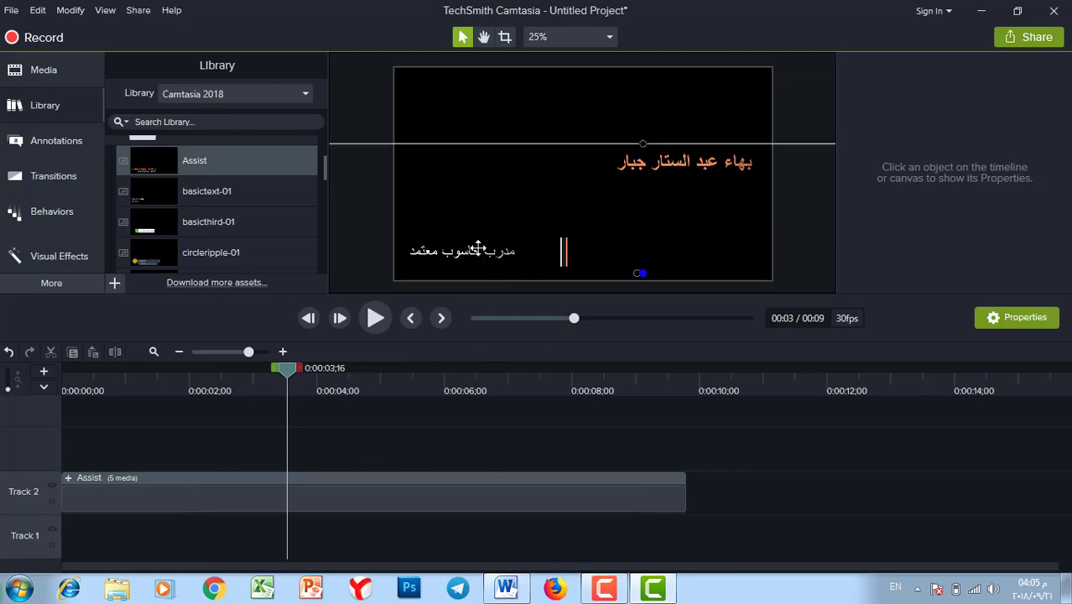
{"action": "left_click", "coordinate": [67, 478]}
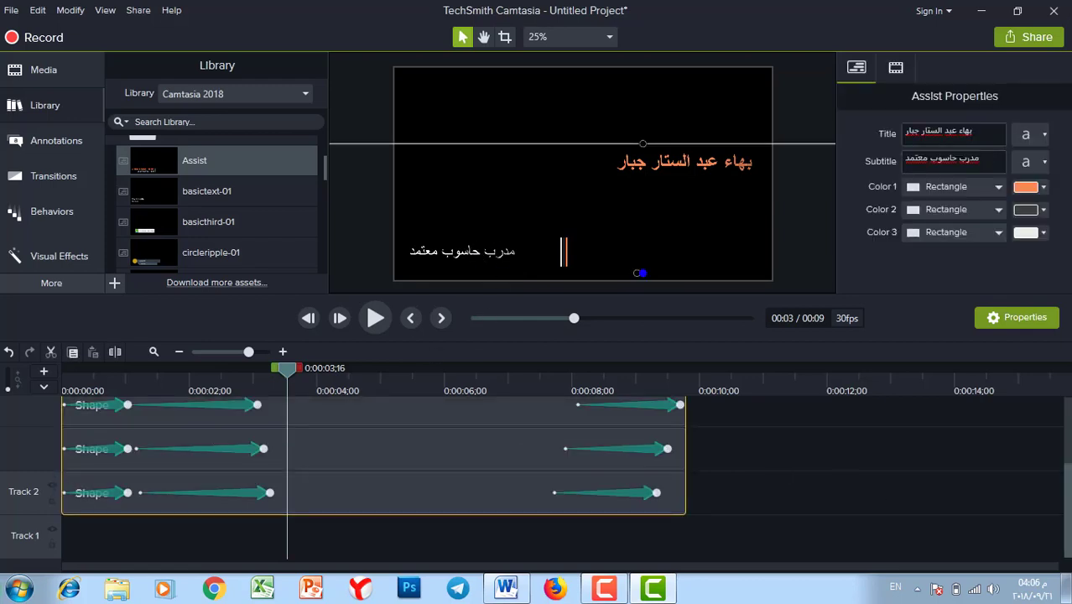
{"action": "left_click", "coordinate": [756, 241]}
{"action": "left_click_drag", "start_coordinate": [756, 242], "coordinate": [821, 244]}
{"action": "left_click", "coordinate": [980, 258]}
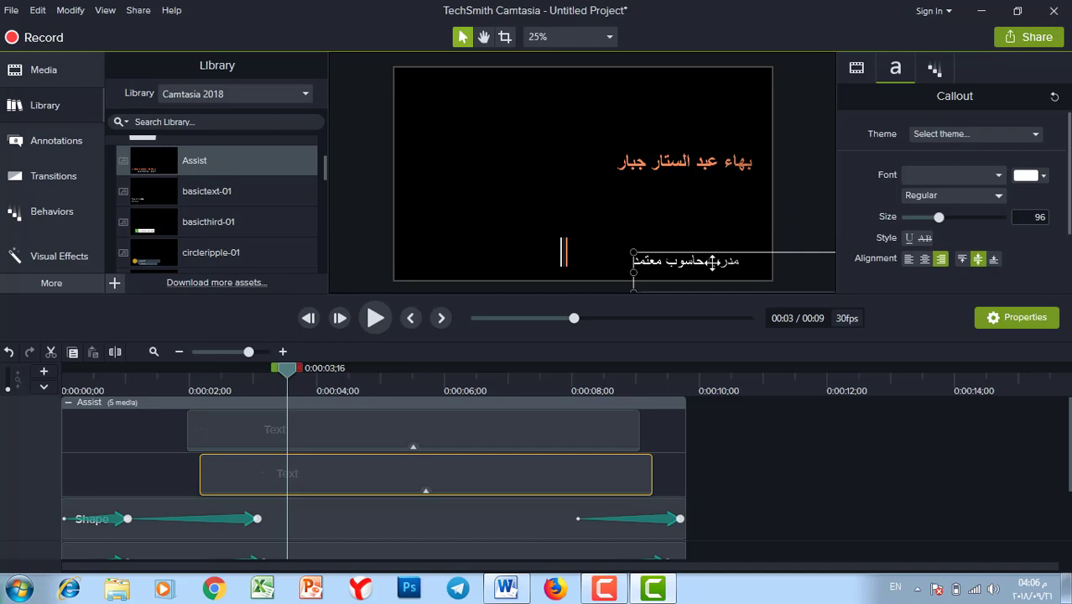
Step: Set the subtitle text's horizontal alignment to centered and select the Assist group
{"action": "key", "text": "ctrl+a"}
{"action": "key", "text": "Delete"}
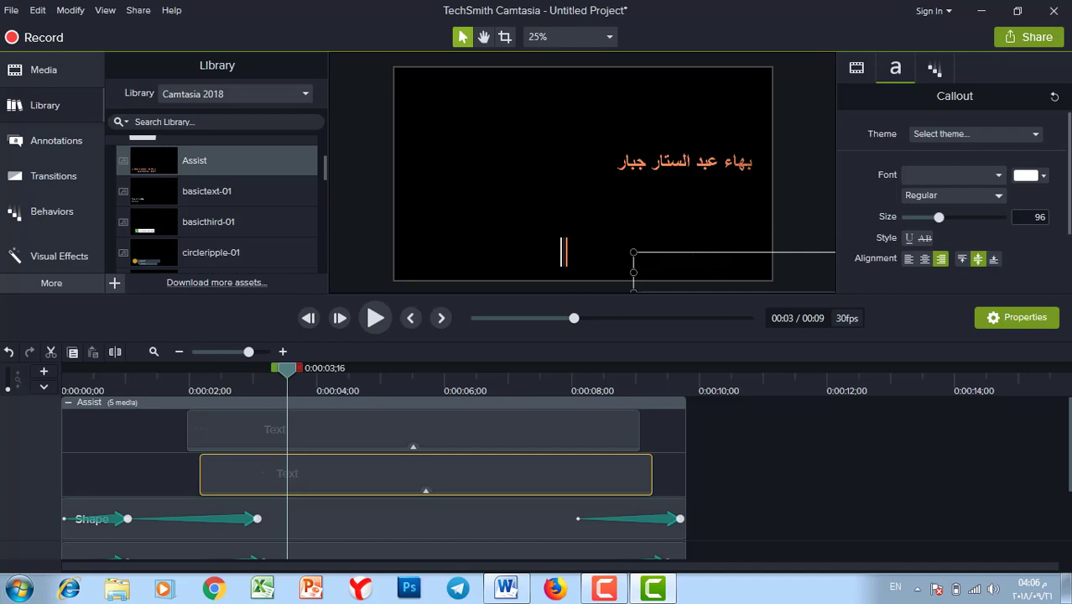
{"action": "left_click", "coordinate": [925, 259]}
{"action": "left_click", "coordinate": [530, 231]}
{"action": "left_click", "coordinate": [341, 474]}
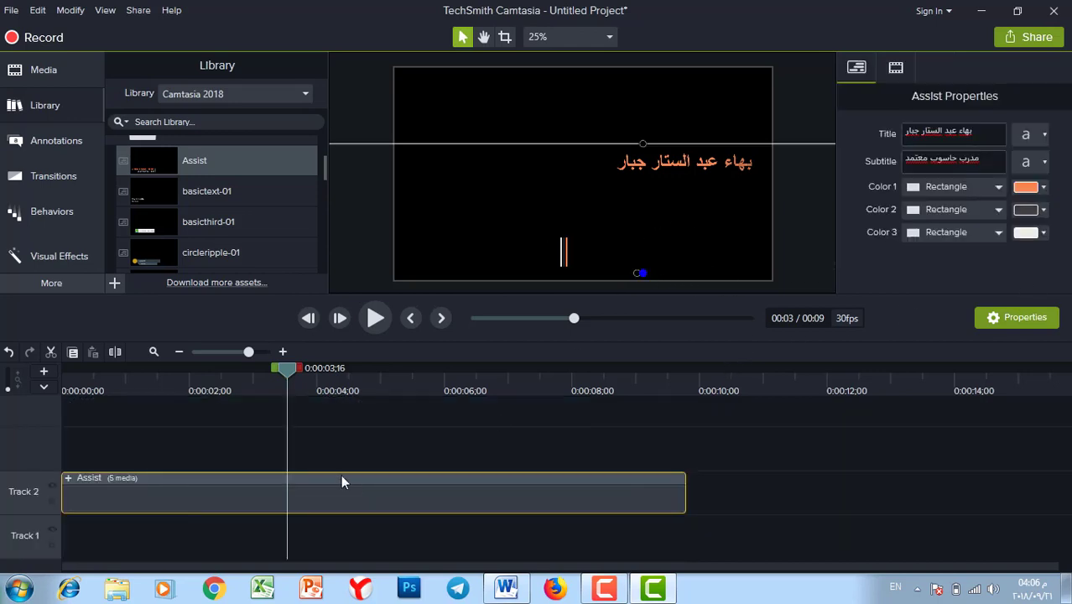
Step: Expand the Assist group, shift the subtitle back inside the canvas, and bring the name title down directly above it
{"action": "left_click", "coordinate": [68, 478]}
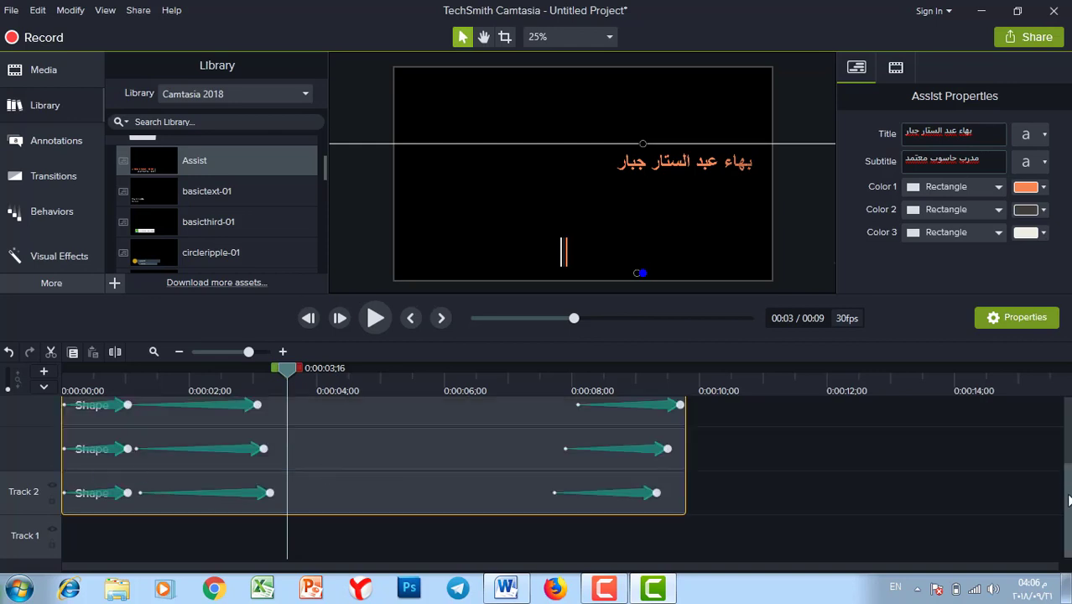
{"action": "left_click_drag", "start_coordinate": [1068, 501], "coordinate": [1071, 451]}
{"action": "scroll", "coordinate": [1071, 451], "scroll_direction": "up", "scroll_amount": 2}
{"action": "left_click", "coordinate": [610, 470]}
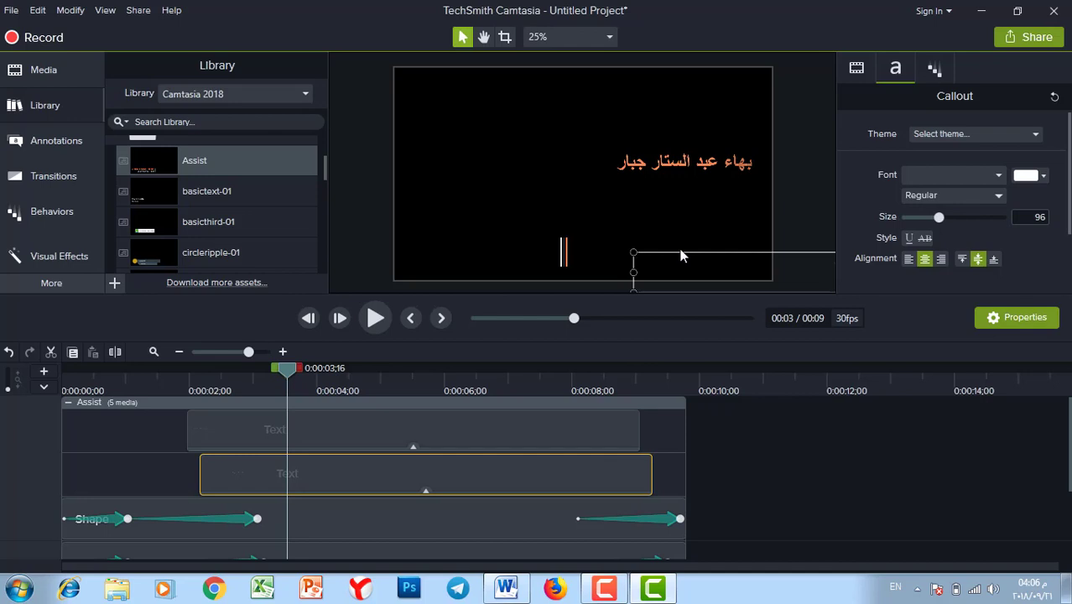
{"action": "left_click_drag", "start_coordinate": [681, 257], "coordinate": [493, 252]}
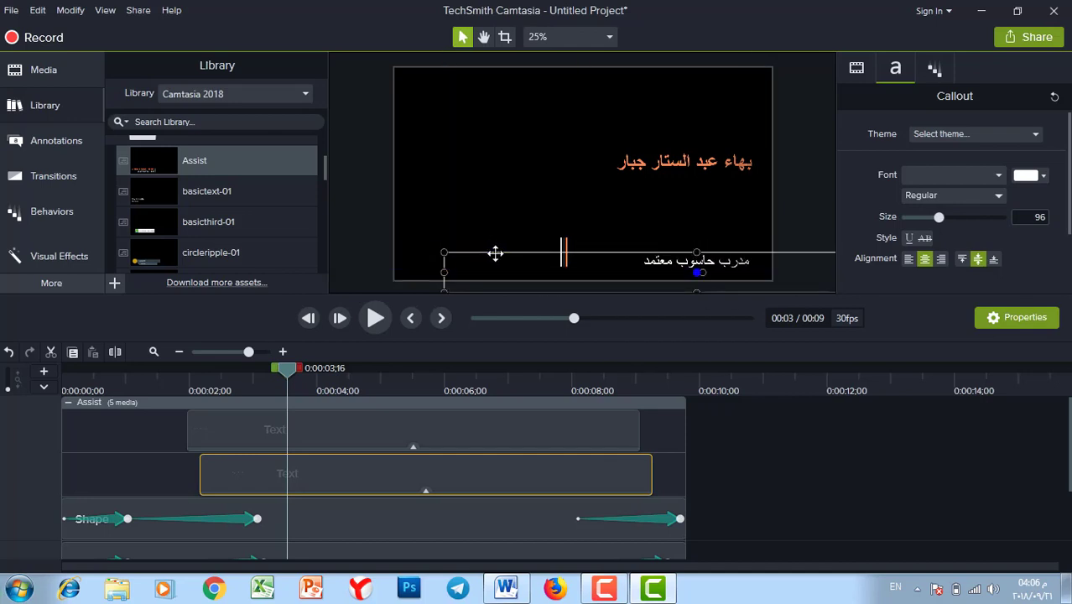
{"action": "left_click", "coordinate": [710, 168]}
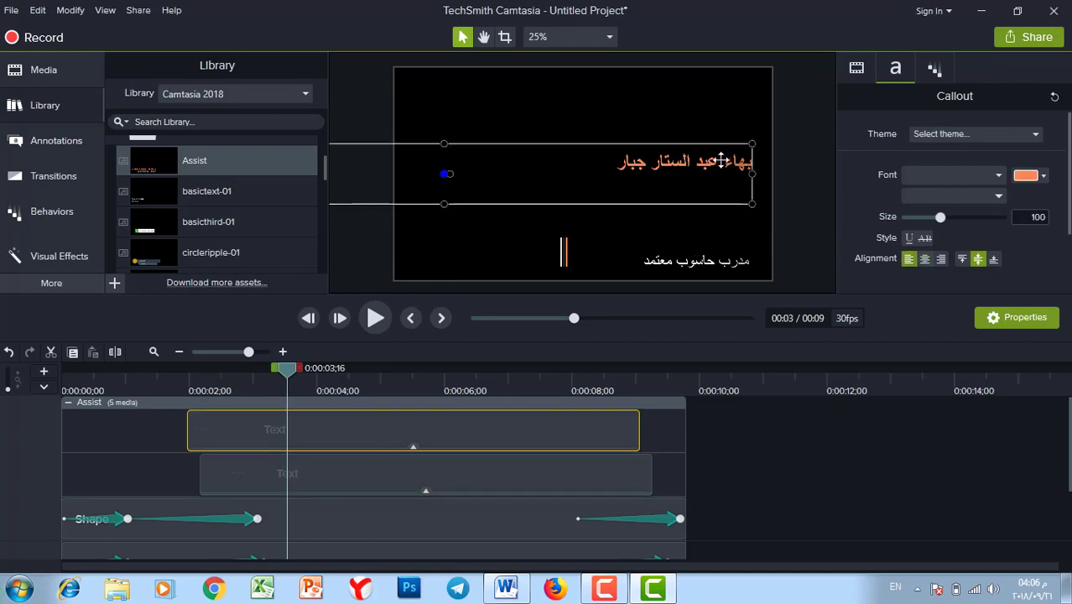
{"action": "left_click_drag", "start_coordinate": [725, 148], "coordinate": [726, 227]}
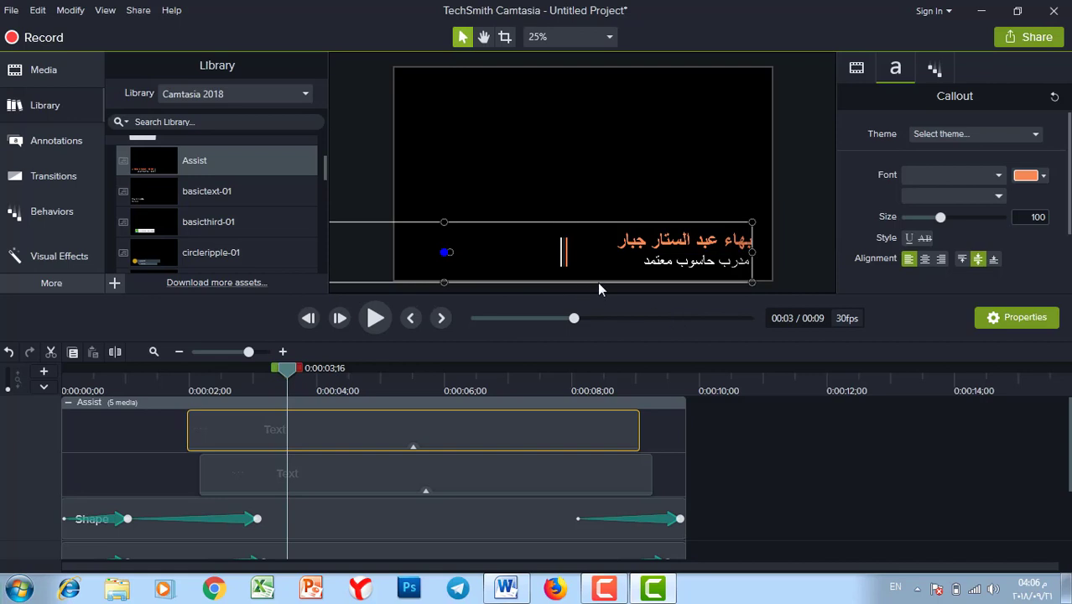
Step: Select both text clips and nudge them together closer to the vertical bars and slightly lower
{"action": "left_click", "coordinate": [594, 477], "text": "ctrl"}
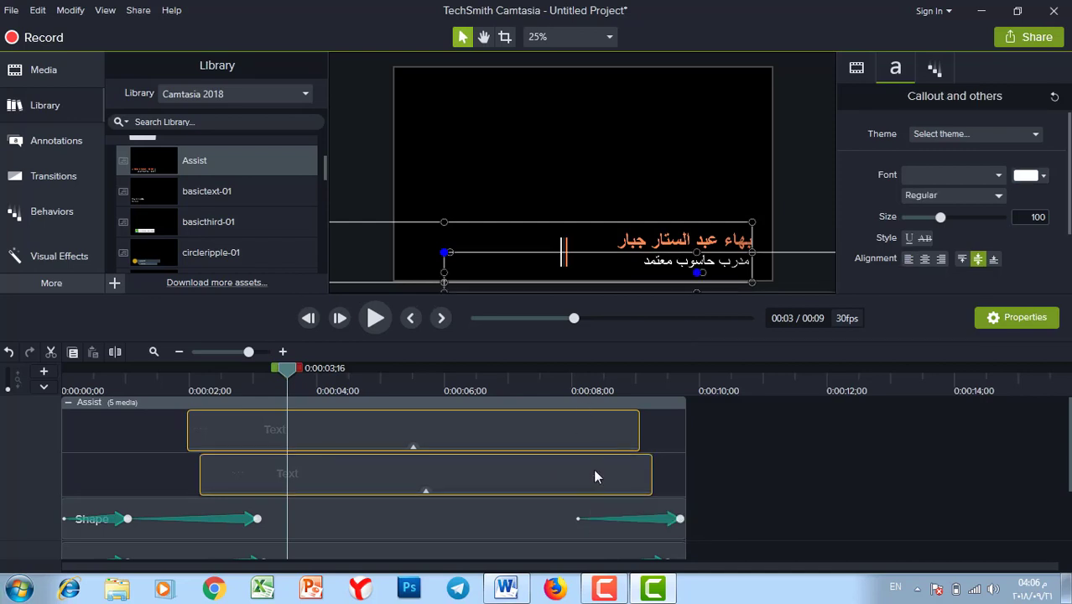
{"action": "key", "text": "Left"}
{"action": "key", "text": "Left"}
{"action": "key", "text": "Left"}
{"action": "key", "text": "Left"}
{"action": "key", "text": "Left"}
{"action": "key", "text": "Left"}
{"action": "key", "text": "Left"}
{"action": "key", "text": "Left"}
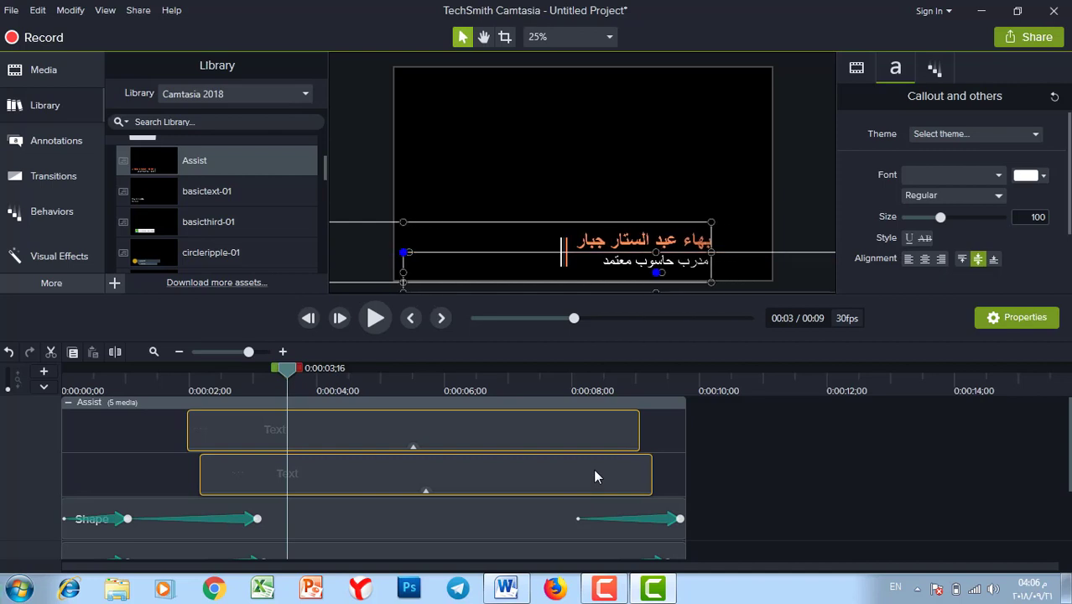
{"action": "key", "text": "Down"}
{"action": "key", "text": "Down"}
{"action": "key", "text": "Down"}
{"action": "key", "text": "Right"}
{"action": "key", "text": "Right"}
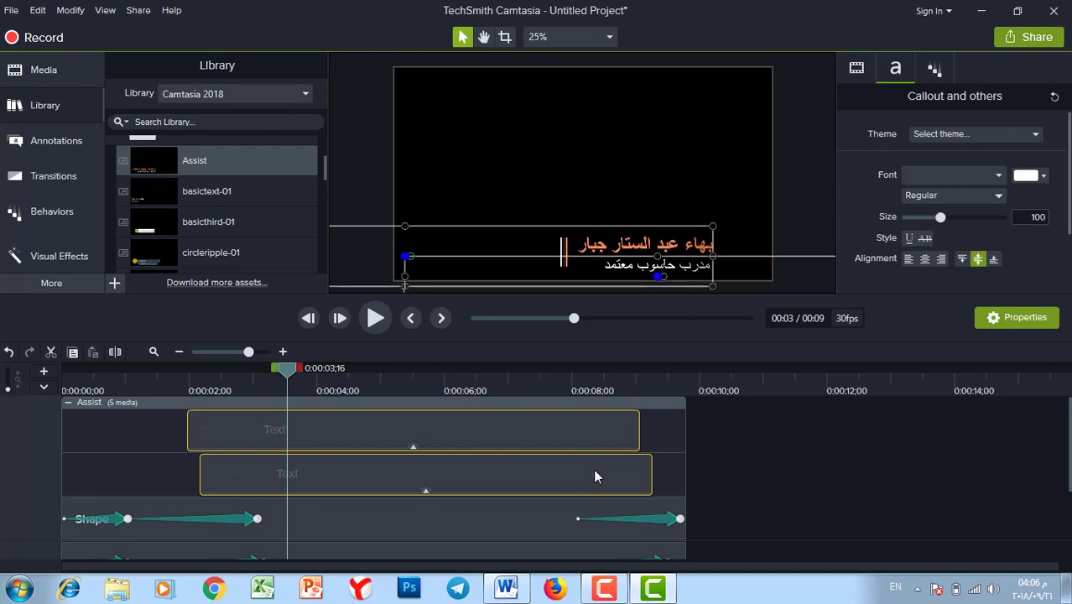
{"action": "left_click", "coordinate": [772, 470]}
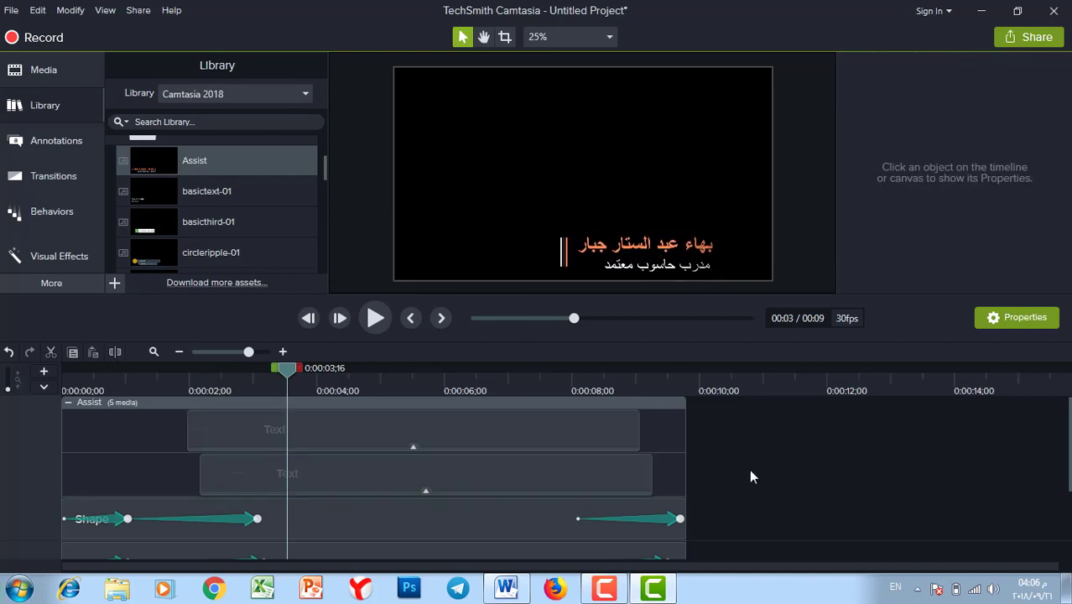
Step: Collapse the Assist group and nudge the whole lower third right and slightly up, towards the canvas's lower-right corner
{"action": "left_click", "coordinate": [69, 403]}
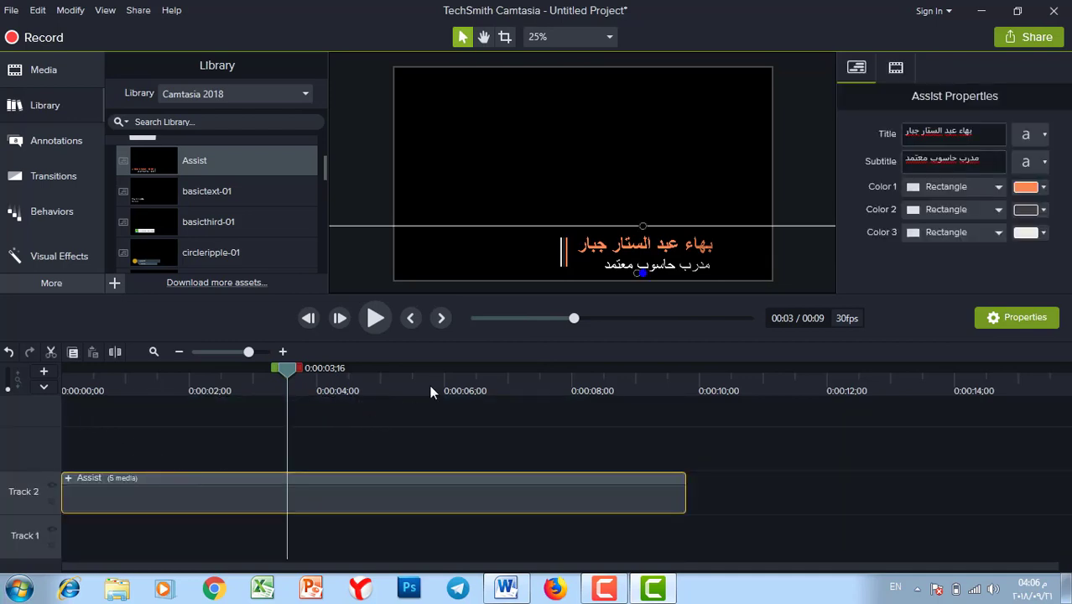
{"action": "key", "text": "Right"}
{"action": "key", "text": "Right"}
{"action": "key", "text": "Right"}
{"action": "key", "text": "Right"}
{"action": "key", "text": "Right"}
{"action": "key", "text": "Right"}
{"action": "key", "text": "Right"}
{"action": "key", "text": "Right"}
{"action": "key", "text": "Right"}
{"action": "key", "text": "Right"}
{"action": "key", "text": "Right"}
{"action": "key", "text": "Right"}
{"action": "key", "text": "Right"}
{"action": "key", "text": "Right"}
{"action": "key", "text": "Right"}
{"action": "key", "text": "Right"}
{"action": "key", "text": "Right"}
{"action": "key", "text": "Right"}
{"action": "key", "text": "Right"}
{"action": "key", "text": "Right"}
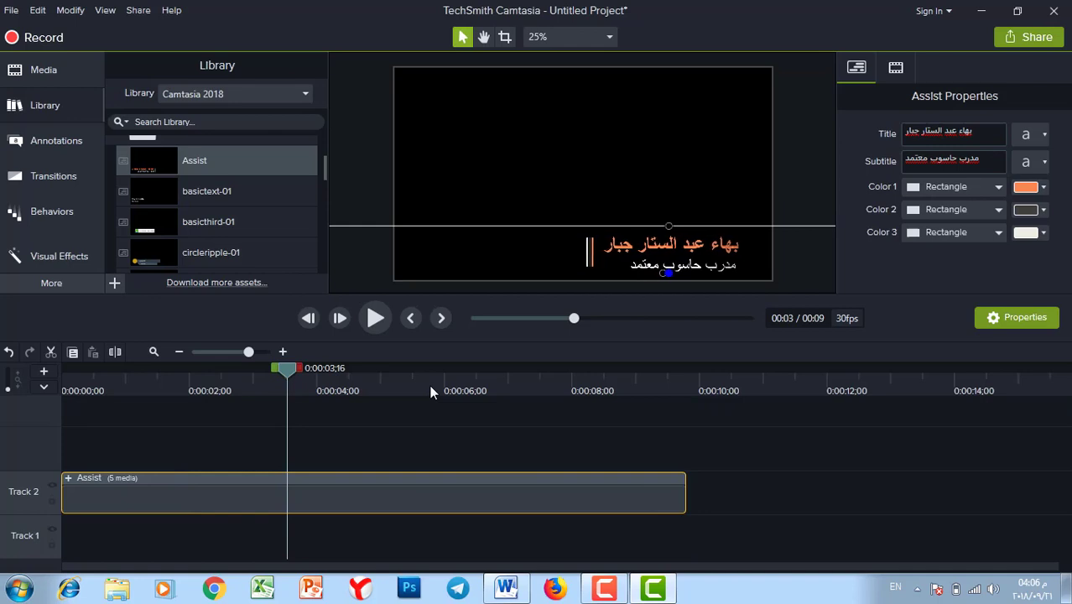
{"action": "key", "text": "Right"}
{"action": "key", "text": "Right"}
{"action": "key", "text": "Right"}
{"action": "key", "text": "Right"}
{"action": "key", "text": "Up"}
{"action": "key", "text": "Up"}
{"action": "key", "text": "Up"}
{"action": "key", "text": "Right"}
{"action": "key", "text": "Right"}
{"action": "key", "text": "Right"}
{"action": "key", "text": "Right"}
{"action": "key", "text": "Right"}
{"action": "key", "text": "Right"}
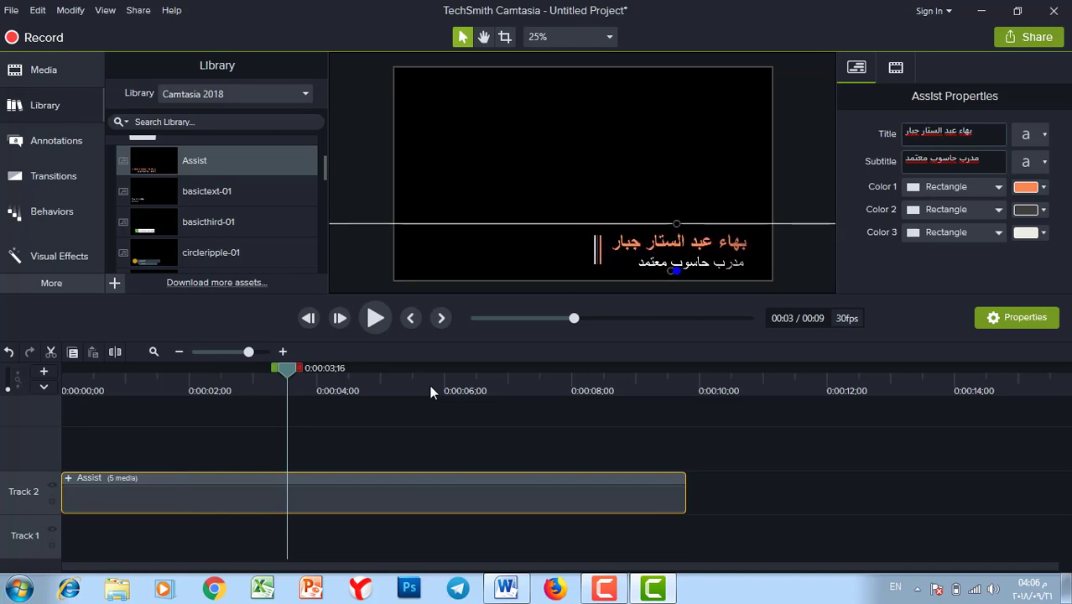
{"action": "key", "text": "Right"}
{"action": "key", "text": "Right"}
Step: Play the lower third from its start, and move the playhead back to 0:00:03;04 to inspect the text fade
{"action": "left_click_drag", "start_coordinate": [286, 369], "coordinate": [62, 373]}
{"action": "left_click", "coordinate": [374, 316]}
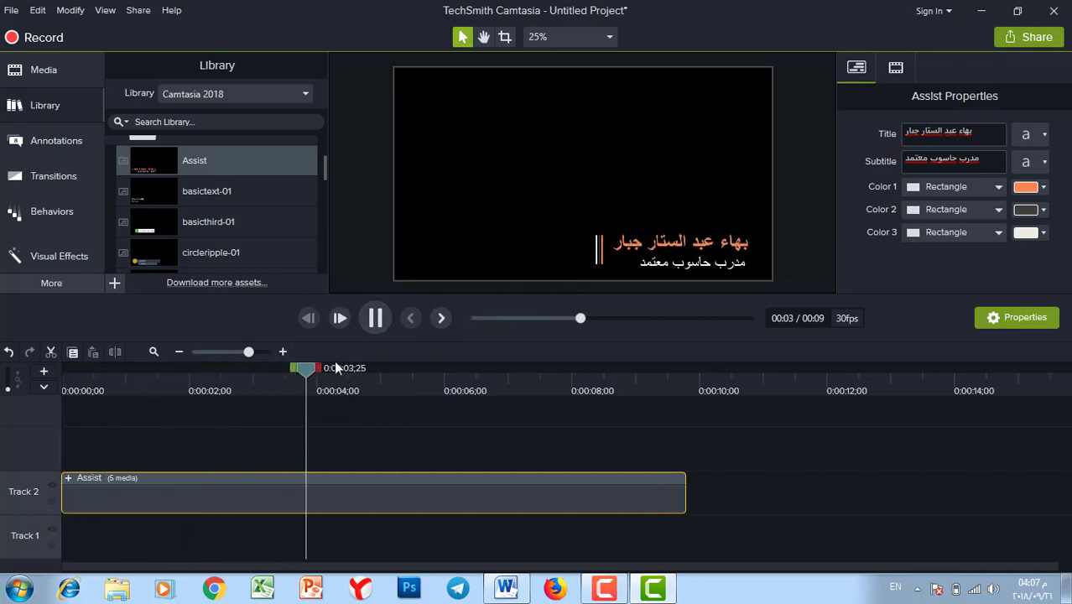
{"action": "left_click", "coordinate": [374, 318]}
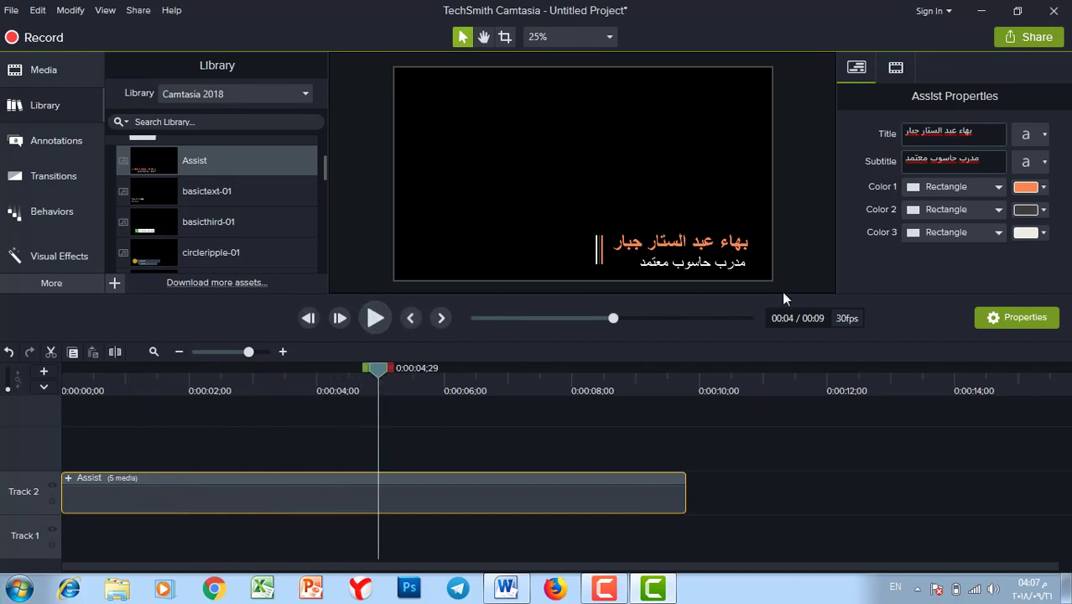
{"action": "left_click_drag", "start_coordinate": [383, 369], "coordinate": [262, 377]}
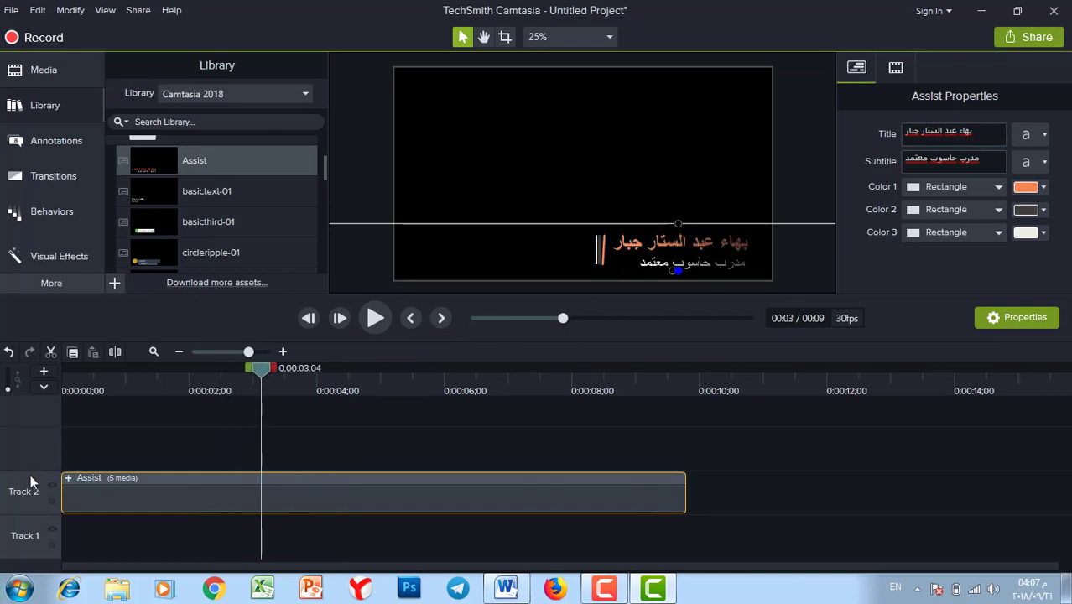
Step: Set the Fade In behavior of both Assist texts to run Right To Left
{"action": "left_click", "coordinate": [67, 475]}
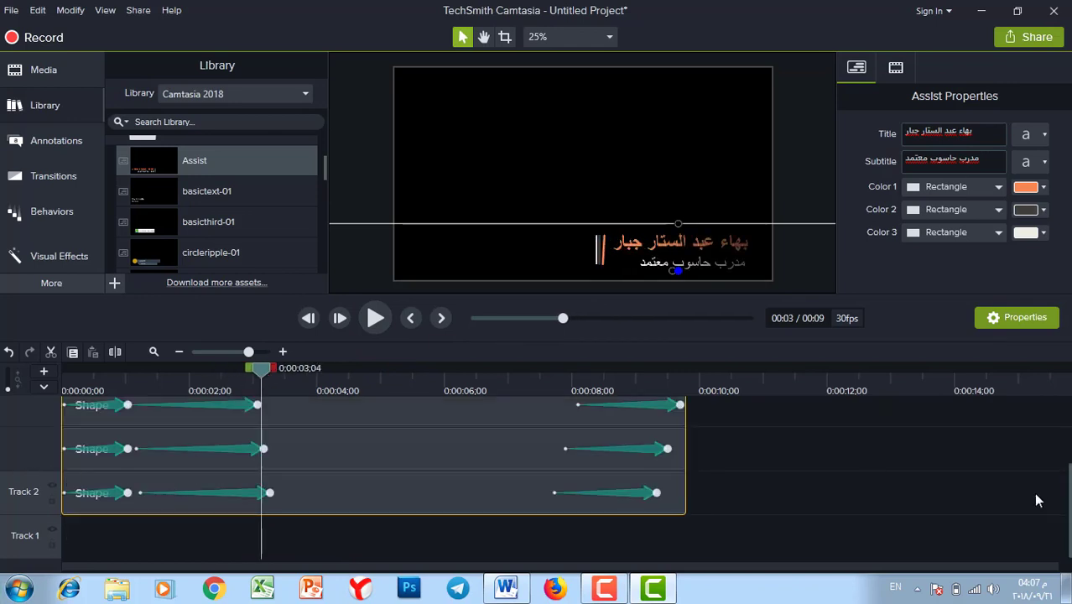
{"action": "left_click_drag", "start_coordinate": [1068, 499], "coordinate": [1069, 440]}
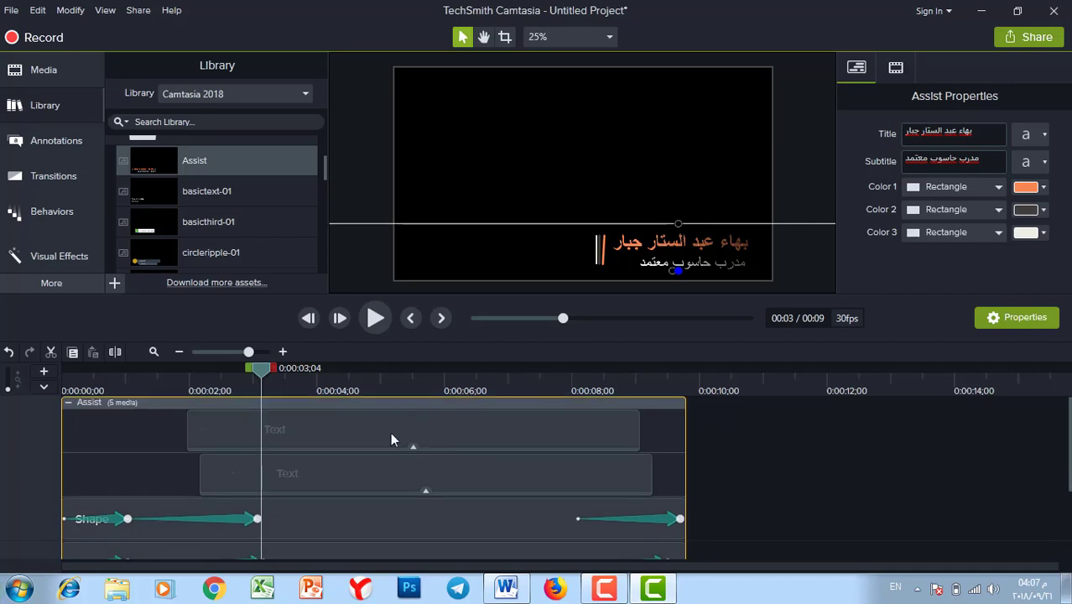
{"action": "left_click", "coordinate": [389, 436]}
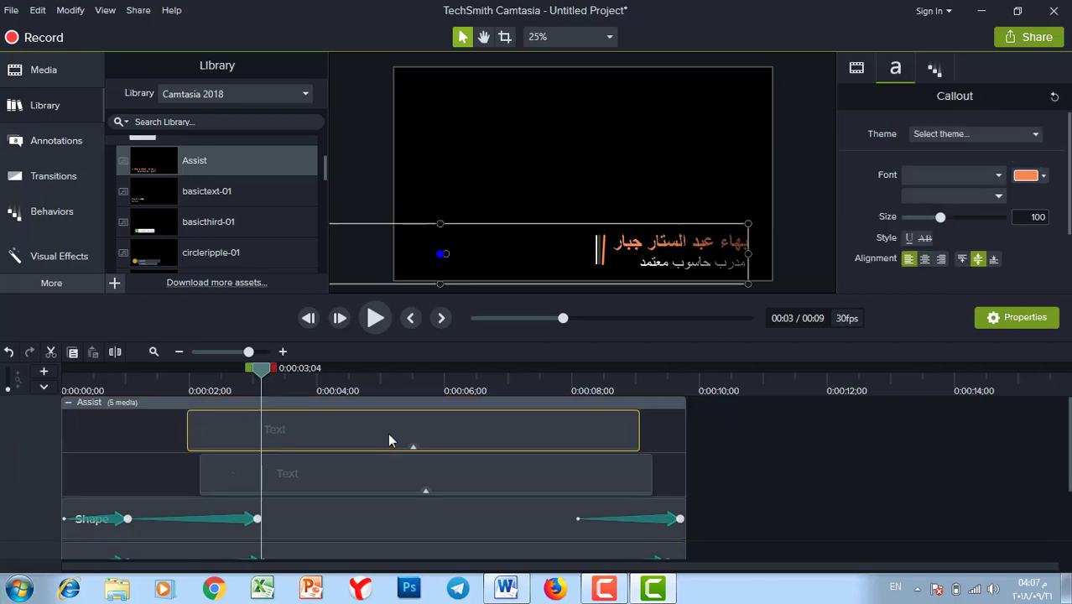
{"action": "left_click", "coordinate": [409, 470], "text": "ctrl"}
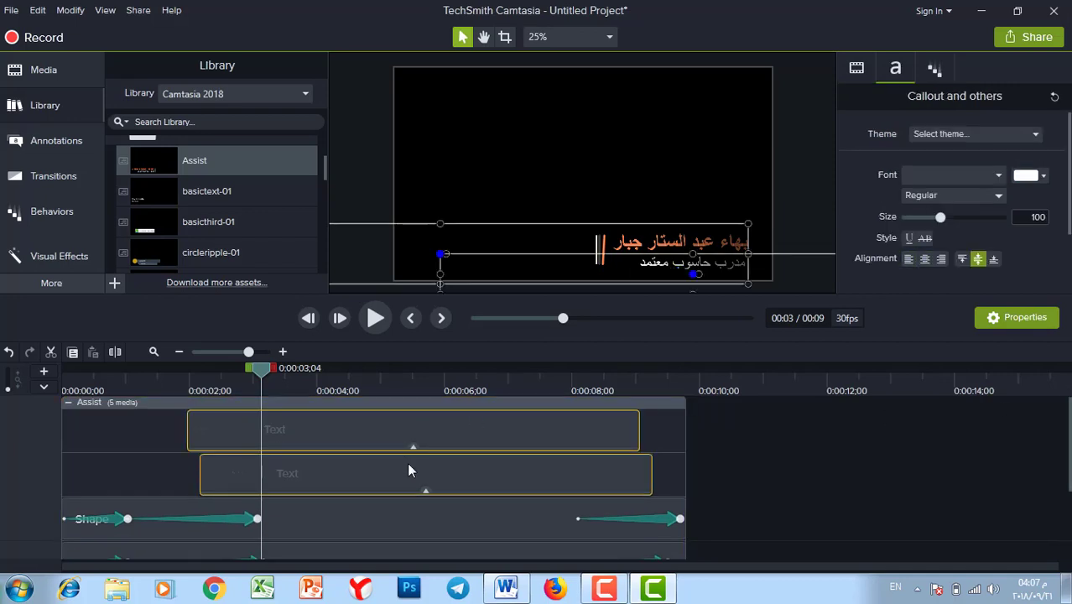
{"action": "left_click", "coordinate": [935, 69]}
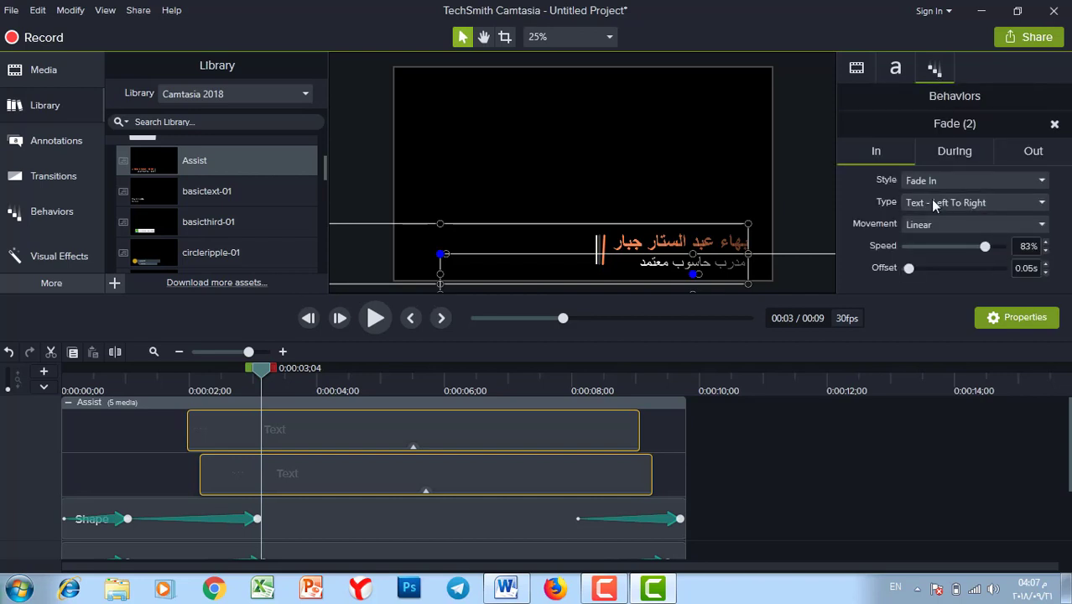
{"action": "left_click", "coordinate": [933, 204]}
{"action": "mouse_move", "coordinate": [936, 241]}
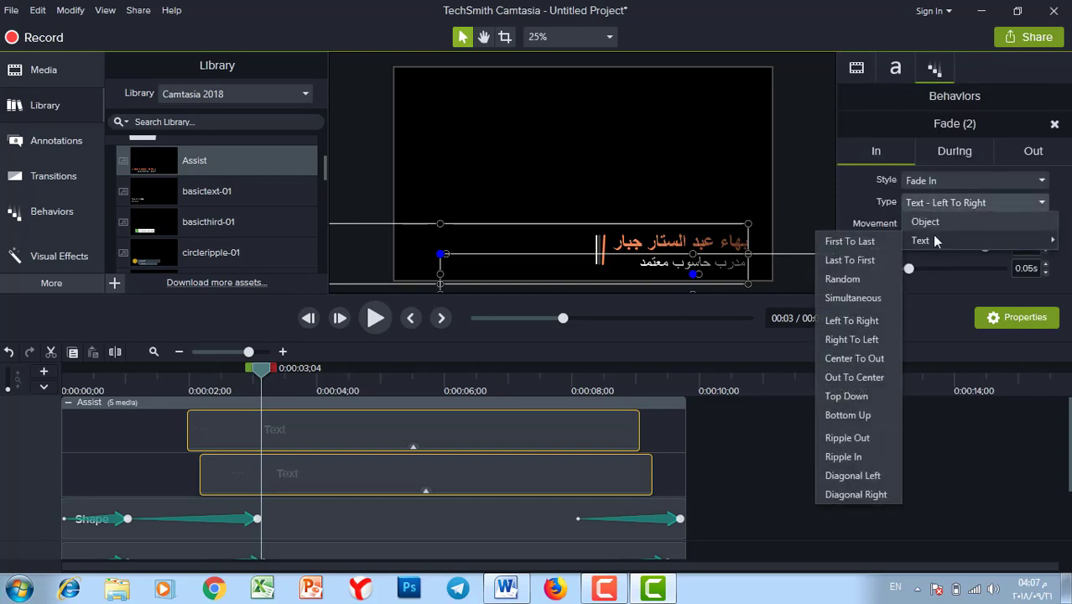
{"action": "left_click", "coordinate": [854, 342]}
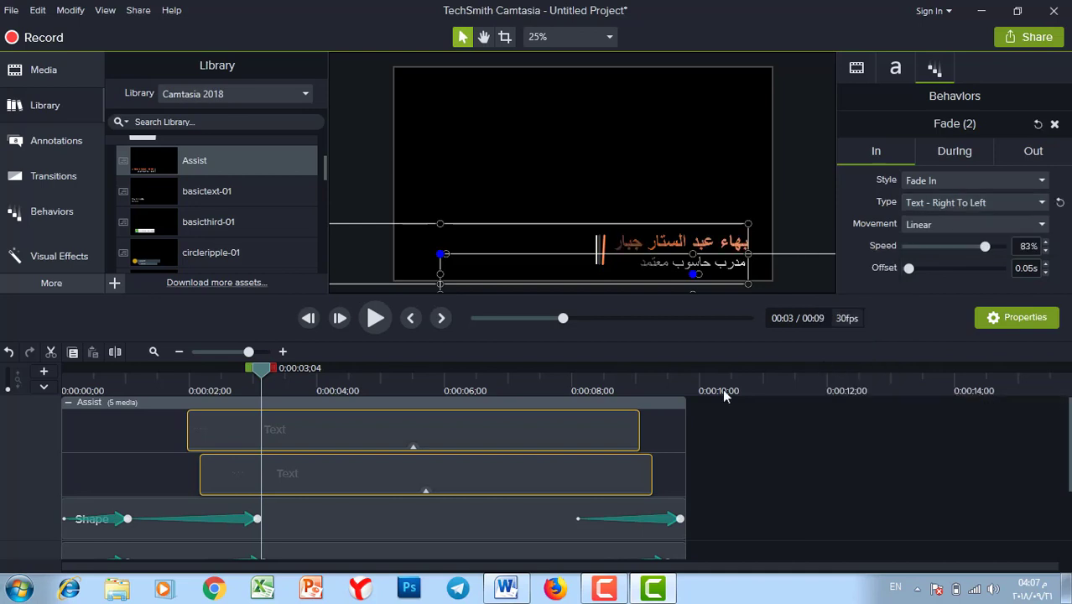
Step: Play the animation from 0:00:01;03 to check the text fade direction, and collapse the Assist group
{"action": "left_click_drag", "start_coordinate": [265, 370], "coordinate": [141, 358]}
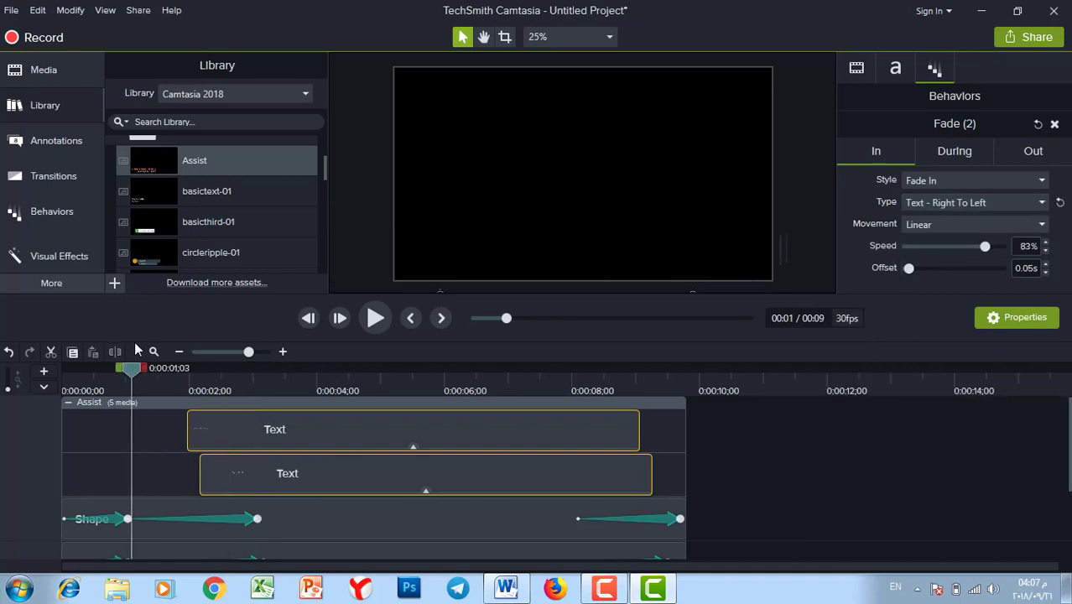
{"action": "key", "text": "space"}
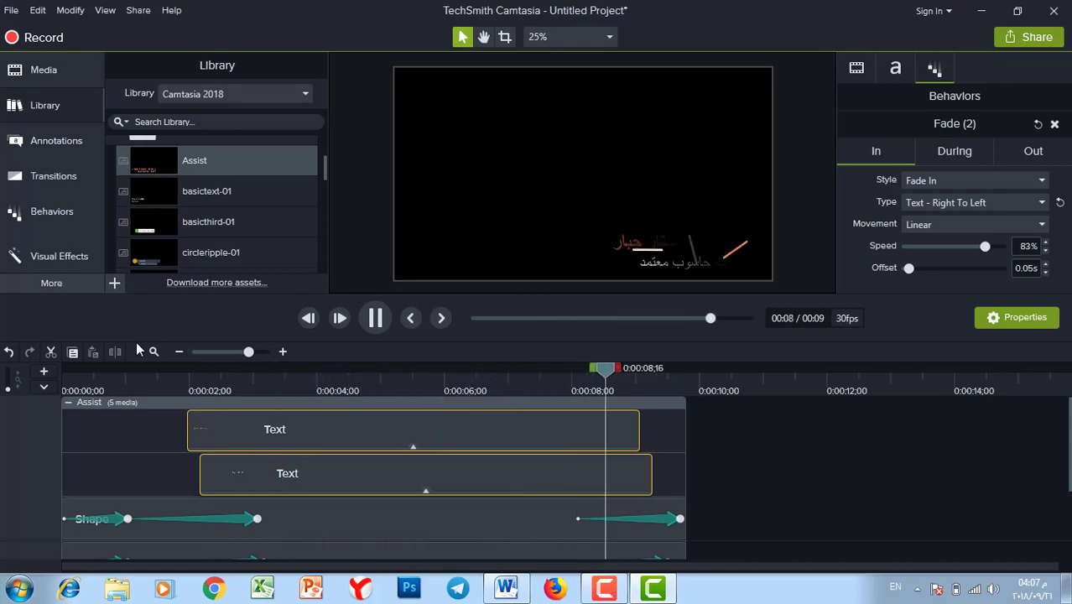
{"action": "left_click", "coordinate": [211, 489]}
{"action": "left_click", "coordinate": [212, 499]}
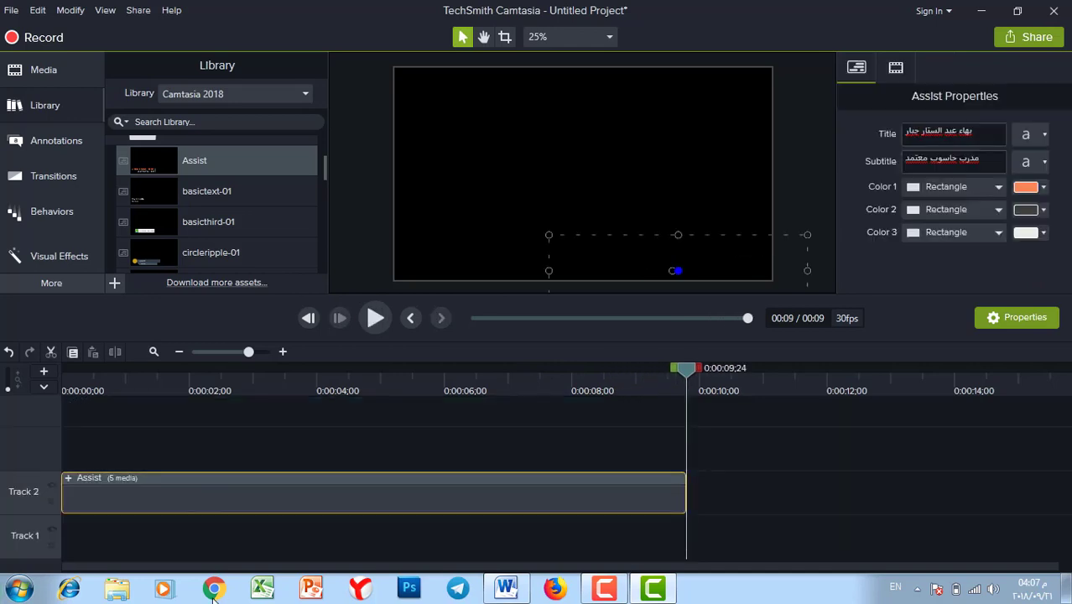
Step: Add the basicthird-01 lower third after the Assist clip and preview its animation
{"action": "scroll", "coordinate": [176, 268], "scroll_direction": "down", "scroll_amount": 1}
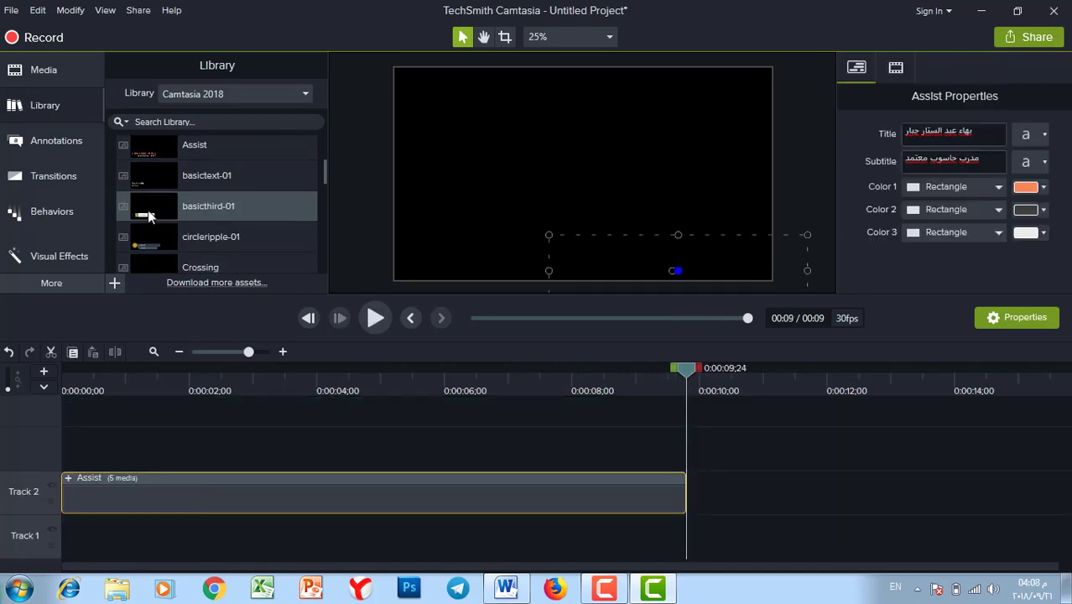
{"action": "left_click_drag", "start_coordinate": [148, 216], "coordinate": [419, 252]}
{"action": "key", "text": "space"}
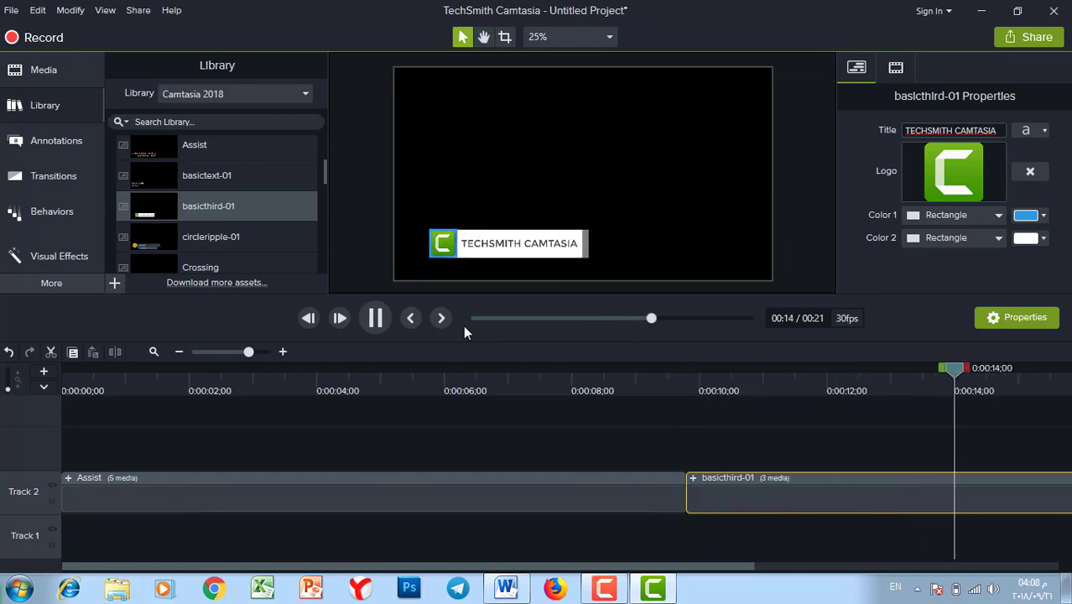
{"action": "key", "text": "space"}
Step: Mirror the basicthird-01 group by setting its Y rotation to 180°
{"action": "left_click_drag", "start_coordinate": [617, 567], "coordinate": [756, 569]}
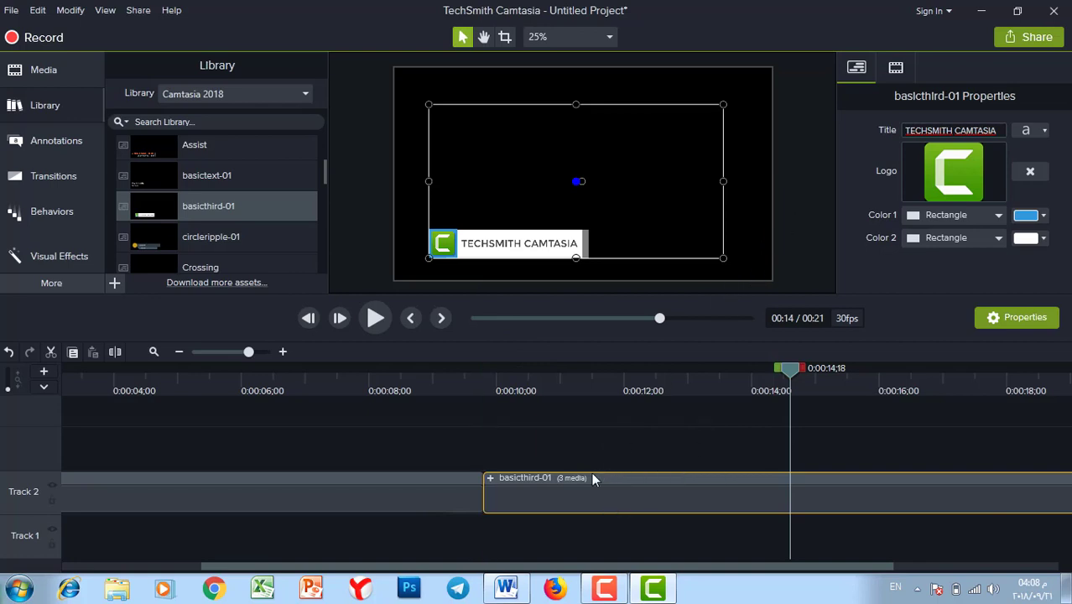
{"action": "left_click", "coordinate": [896, 67]}
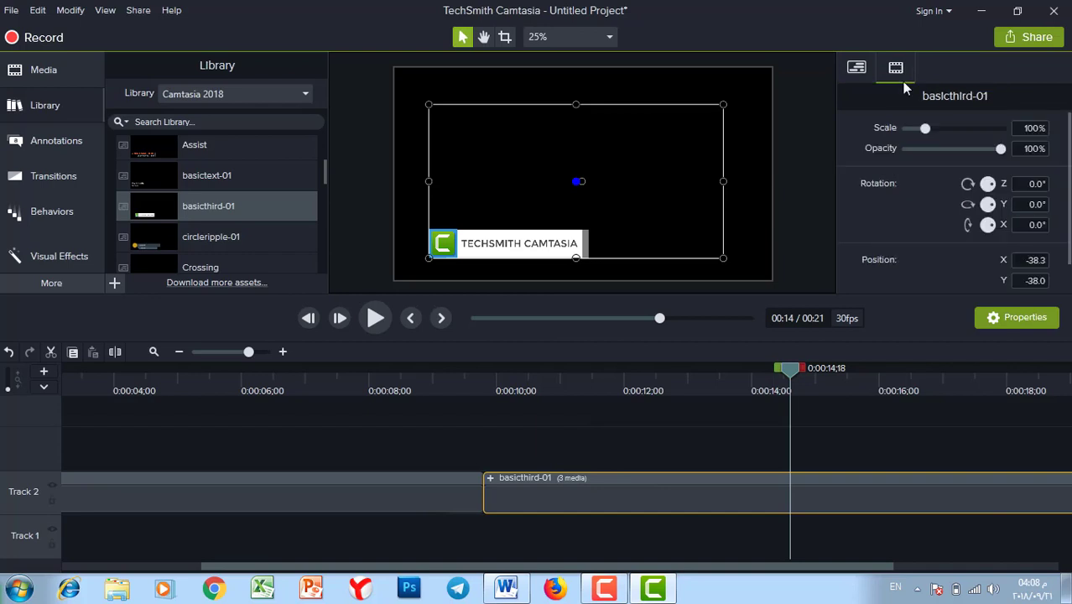
{"action": "left_click", "coordinate": [1031, 205]}
{"action": "type", "text": "180"}
{"action": "key", "text": "Return"}
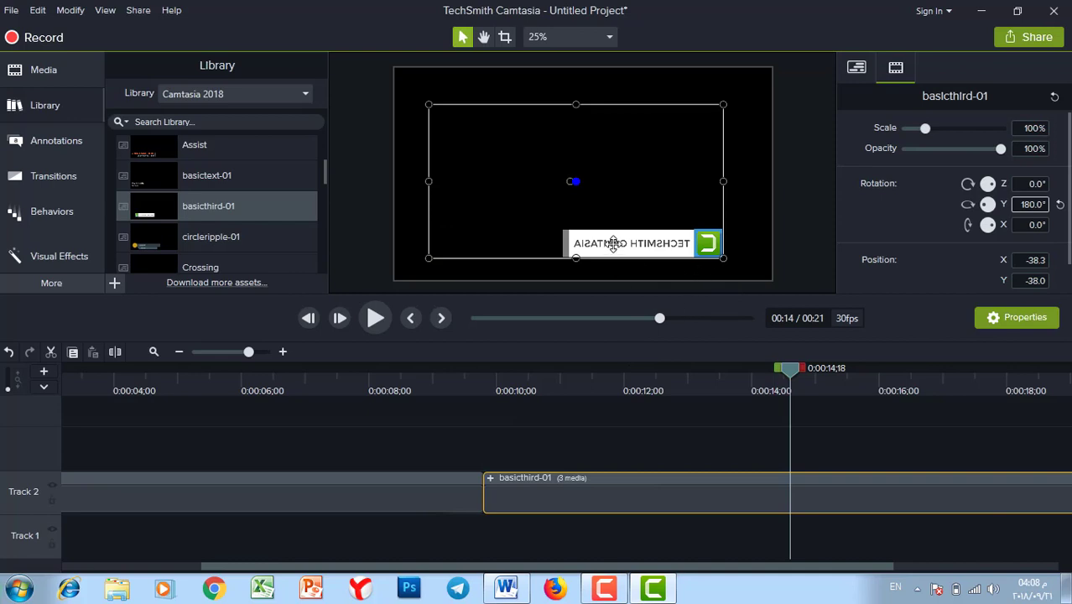
Step: Expand the basicthird-01 group and set the Camtasia_512 logo's Y rotation to 180° to un-mirror it
{"action": "left_click", "coordinate": [491, 478]}
{"action": "left_click", "coordinate": [644, 450]}
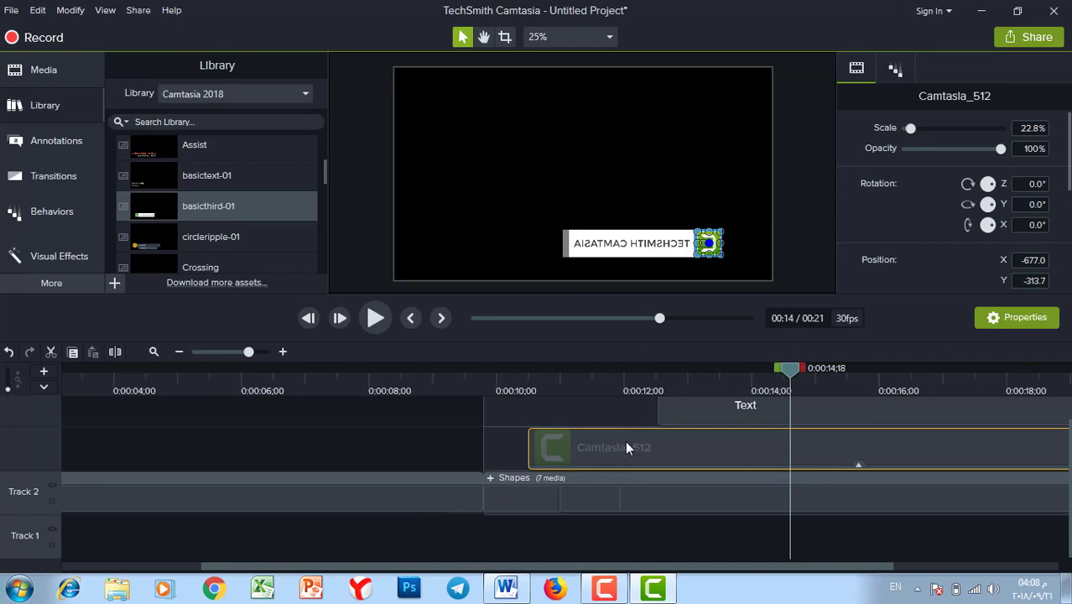
{"action": "left_click", "coordinate": [1030, 204]}
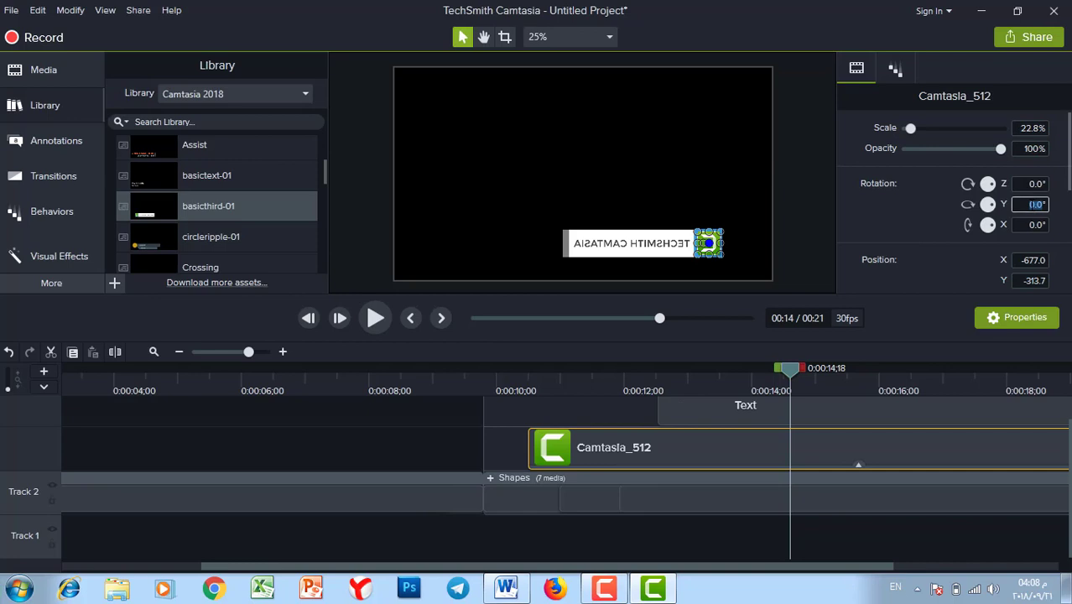
{"action": "type", "text": "18"}
{"action": "key", "text": "Return"}
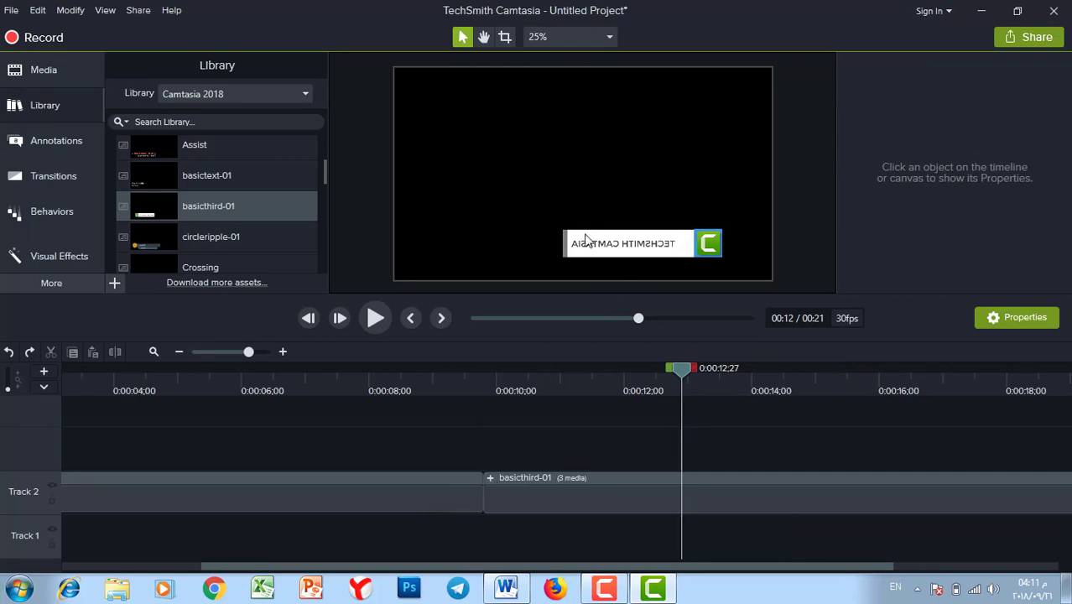
Step: Delete the mirrored text callout inside the basicthird-01 group and collapse the group
{"action": "left_click", "coordinate": [491, 478]}
{"action": "left_click", "coordinate": [492, 477]}
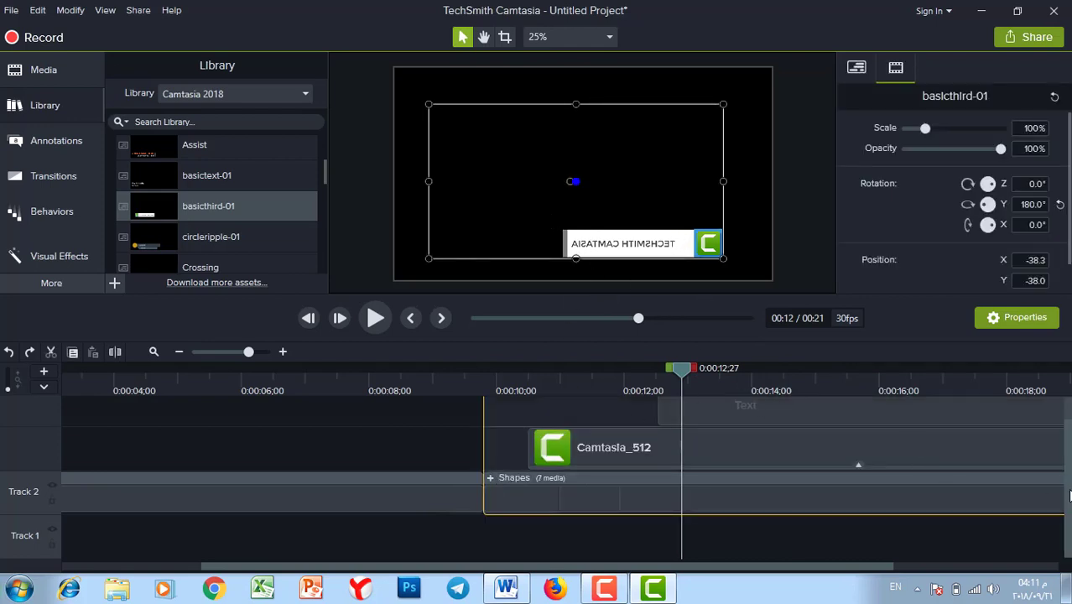
{"action": "scroll", "coordinate": [1046, 498], "scroll_direction": "up", "scroll_amount": 1}
{"action": "left_click_drag", "start_coordinate": [839, 573], "coordinate": [990, 573]}
{"action": "left_click", "coordinate": [550, 438]}
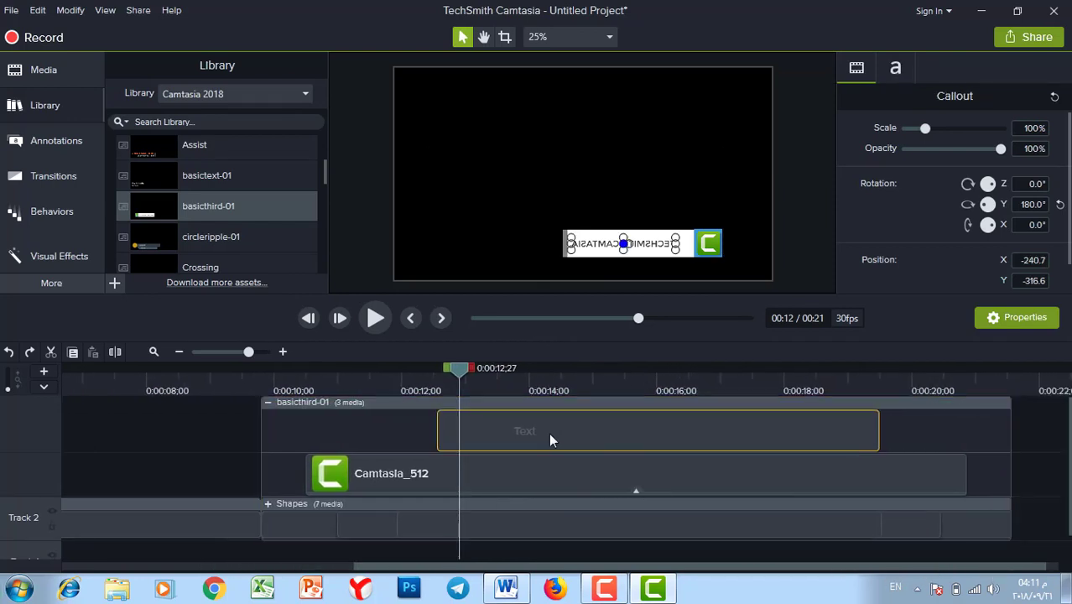
{"action": "key", "text": "Delete"}
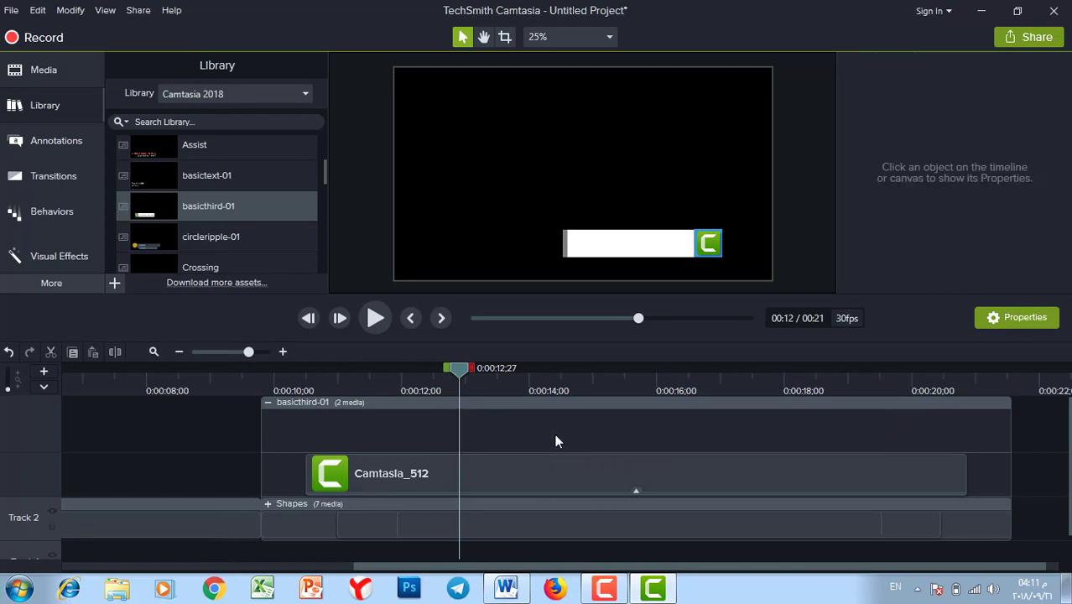
{"action": "left_click", "coordinate": [269, 402]}
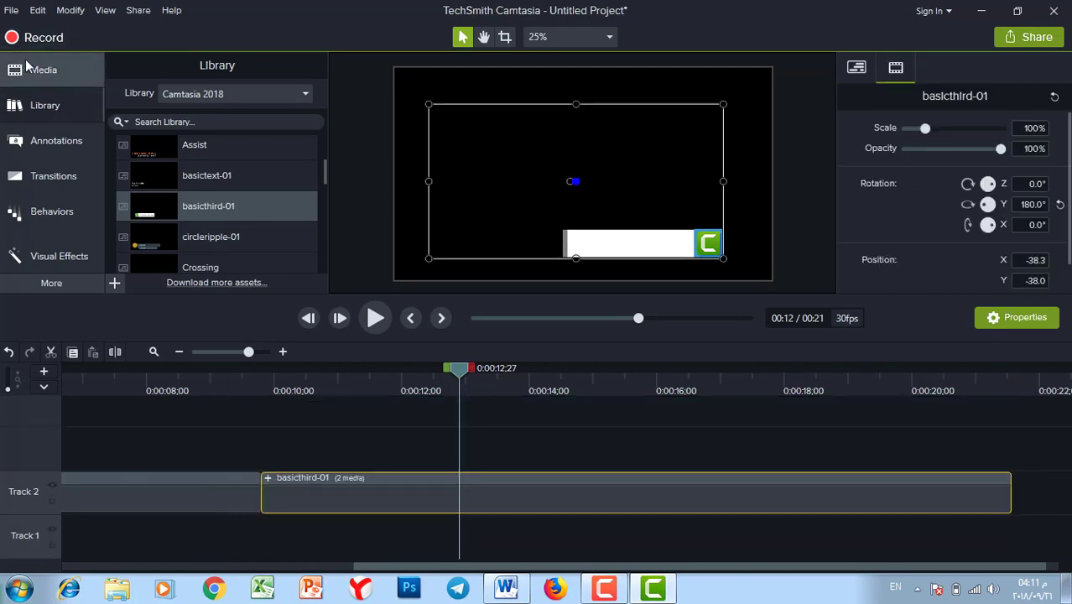
Step: Add a plain text callout on Track 3 above basicthird-01 and replace its placeholder text with "مدرب حاسوب معتمد"
{"action": "left_click", "coordinate": [39, 143]}
{"action": "left_click", "coordinate": [297, 225]}
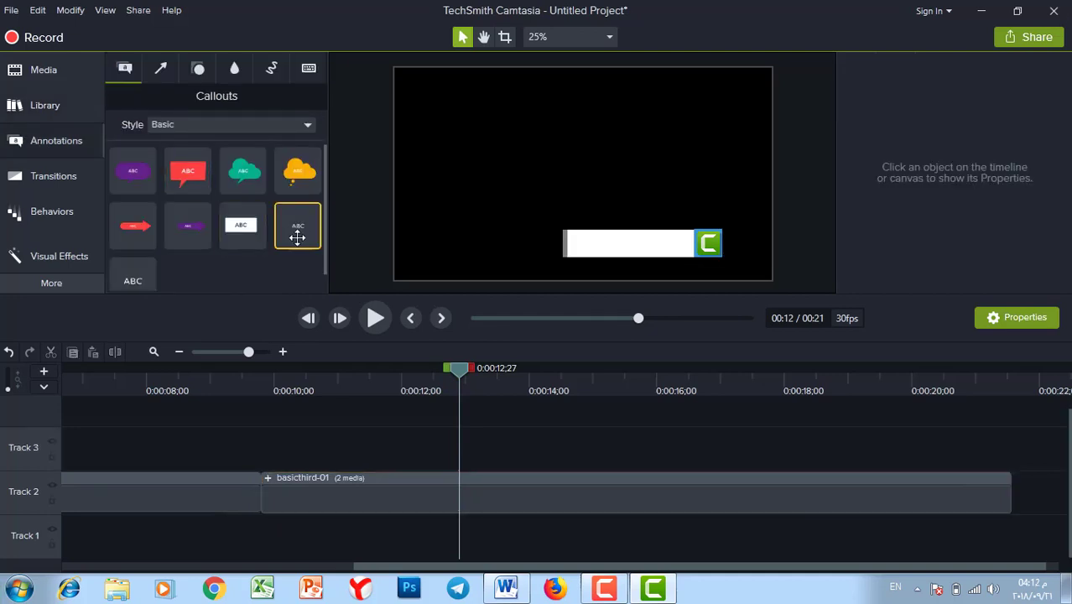
{"action": "left_click_drag", "start_coordinate": [297, 224], "coordinate": [409, 467]}
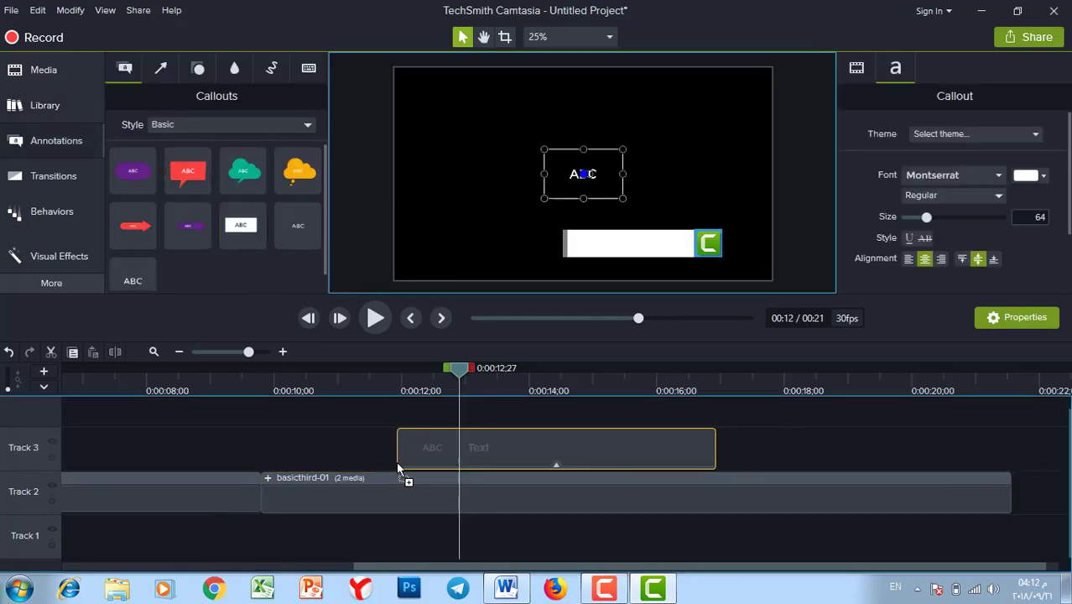
{"action": "double_click", "coordinate": [569, 173]}
{"action": "key", "text": "BackSpace"}
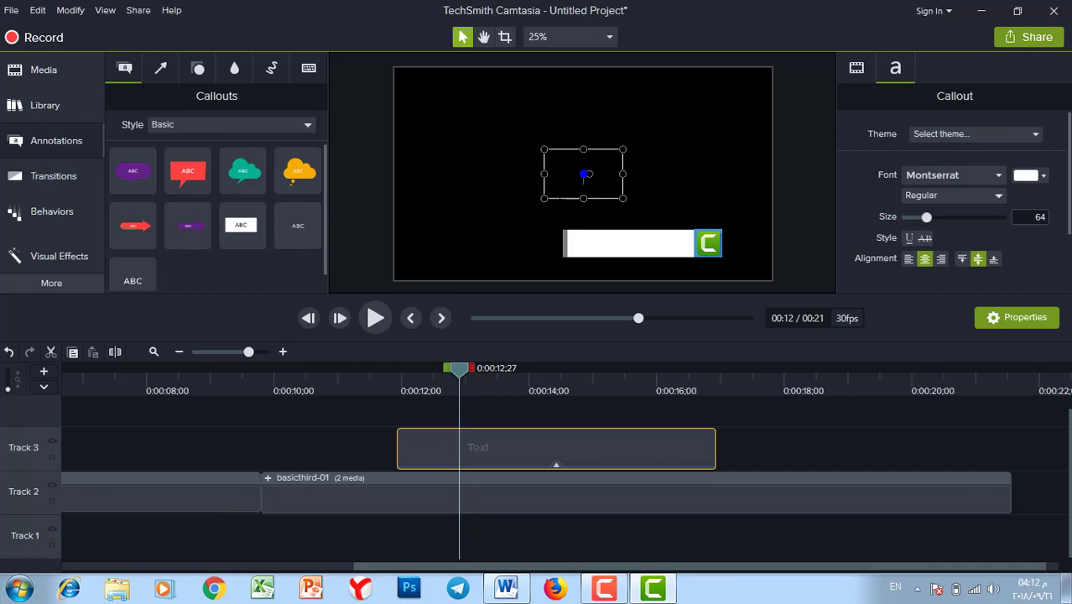
Step: Format the Arabic callout text in red, bold, at size 117
{"action": "left_click", "coordinate": [1044, 176]}
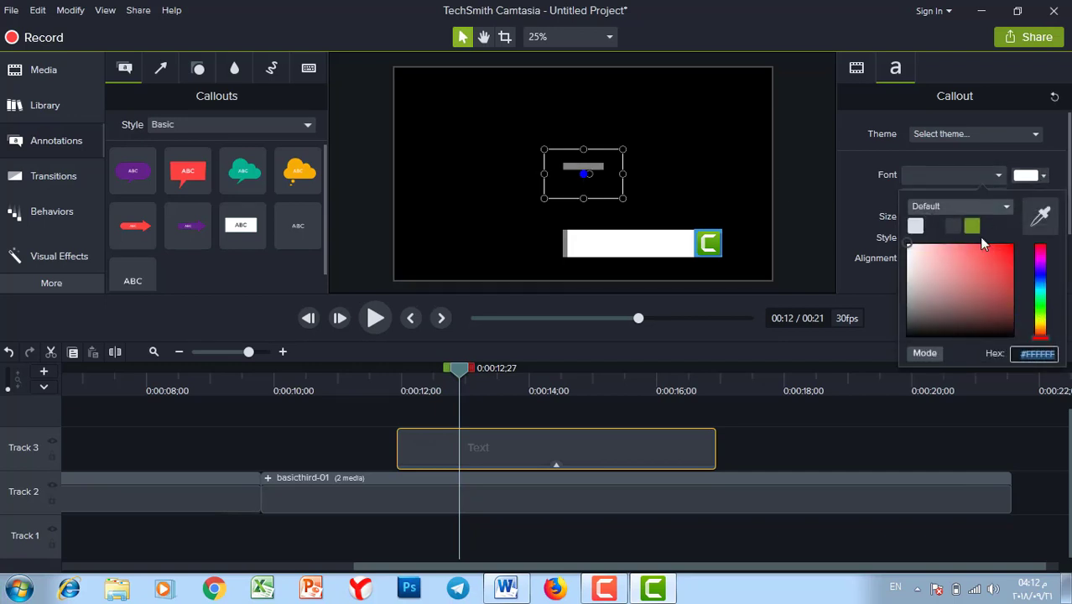
{"action": "left_click", "coordinate": [1010, 247]}
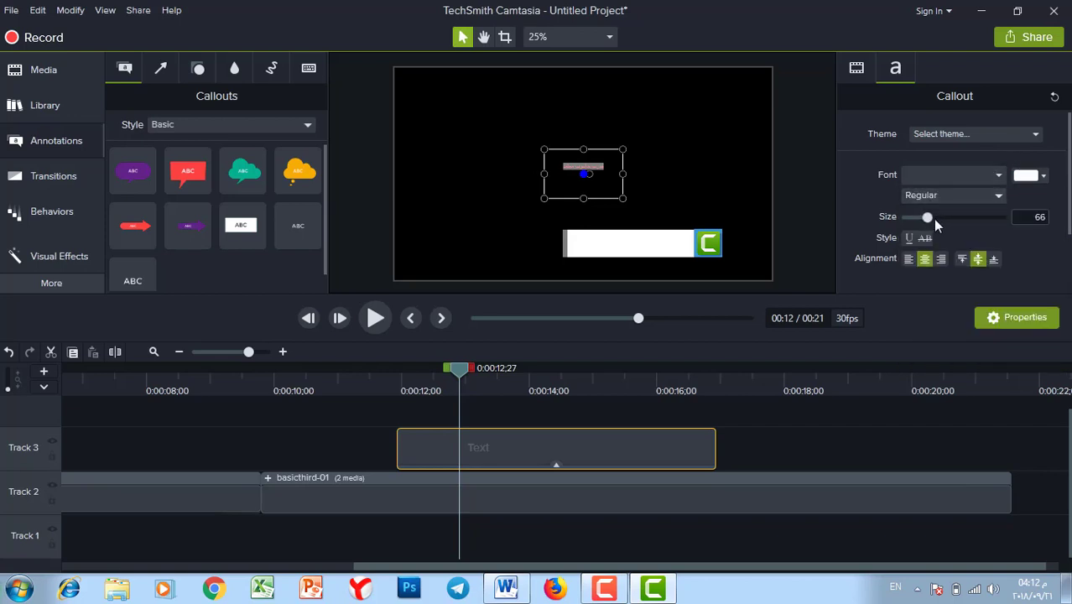
{"action": "left_click_drag", "start_coordinate": [953, 219], "coordinate": [948, 218]}
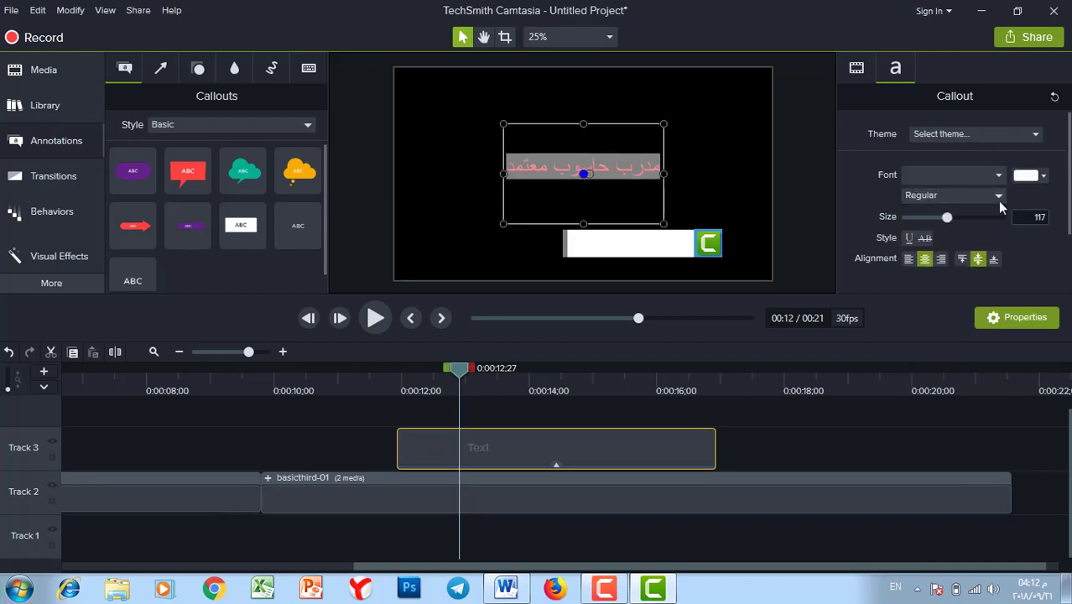
{"action": "left_click", "coordinate": [998, 198]}
{"action": "left_click", "coordinate": [932, 245]}
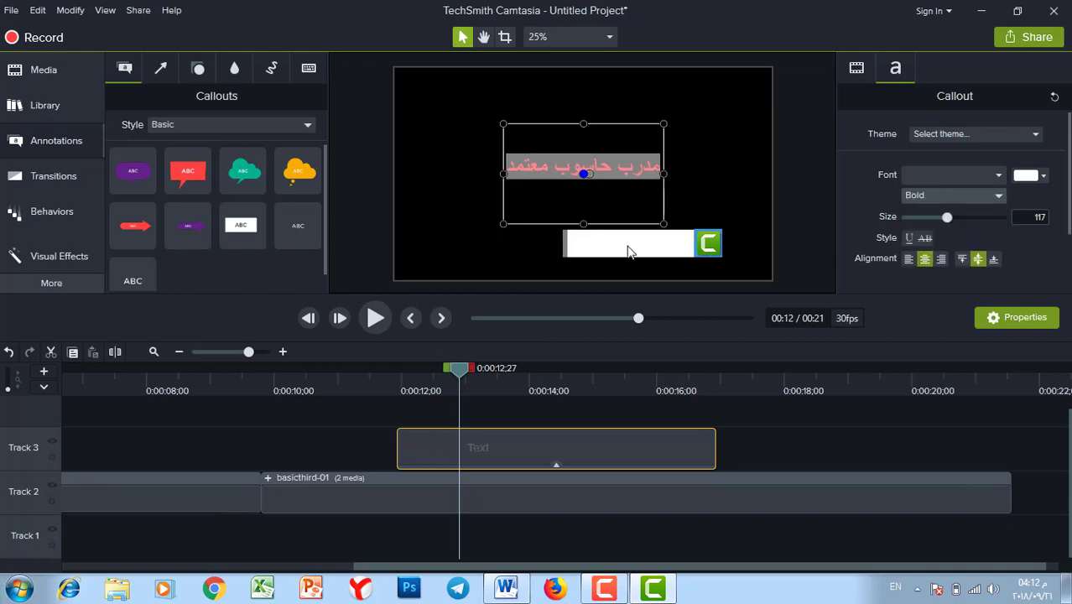
Step: Move the Arabic callout onto the lower third's white bar, narrow it to the bar's width, and set the font size to 90
{"action": "left_click_drag", "start_coordinate": [584, 224], "coordinate": [656, 245]}
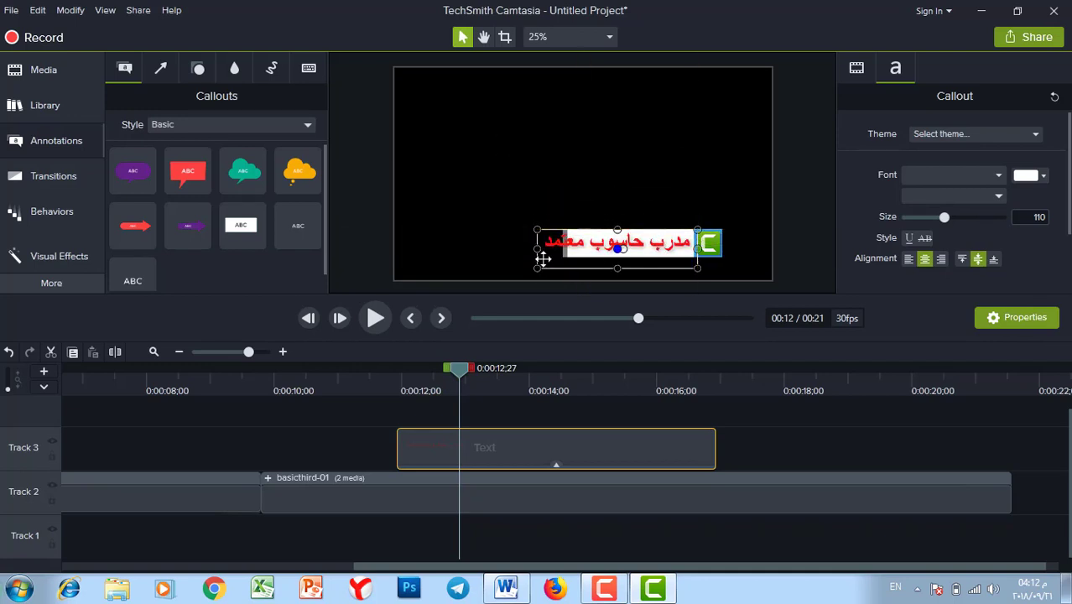
{"action": "left_click_drag", "start_coordinate": [537, 249], "coordinate": [579, 251]}
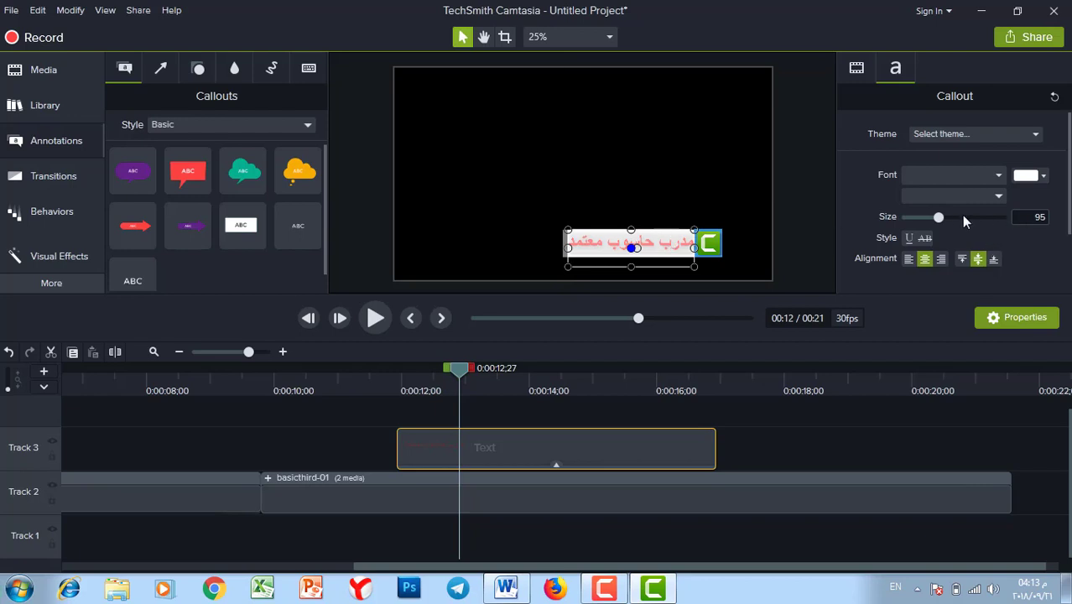
{"action": "left_click", "coordinate": [1026, 217]}
{"action": "type", "text": "80"}
{"action": "key", "text": "Return"}
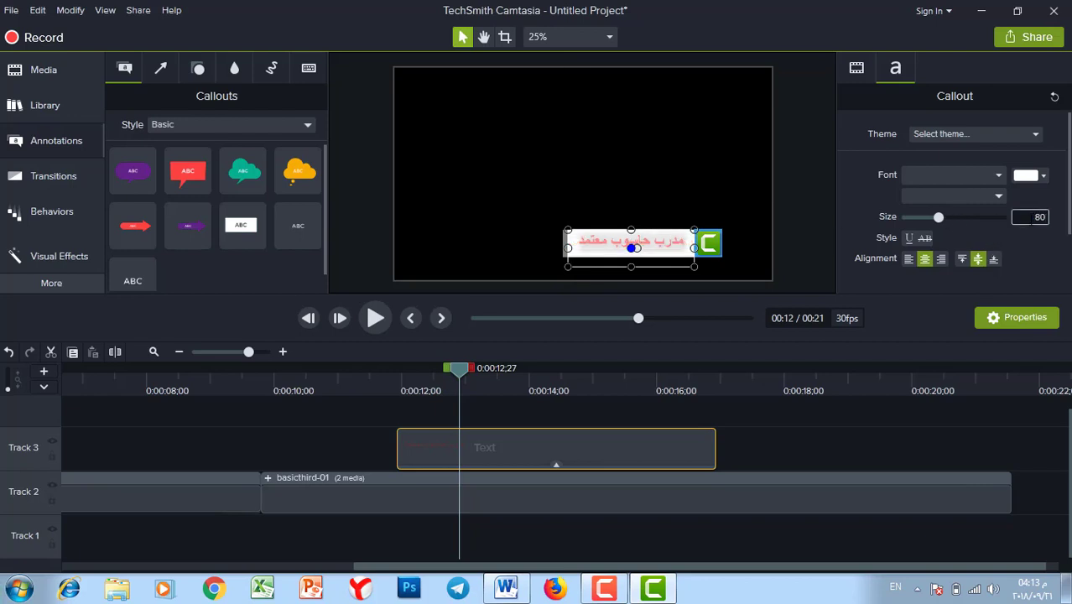
{"action": "left_click", "coordinate": [1030, 216]}
{"action": "type", "text": "90"}
{"action": "key", "text": "Return"}
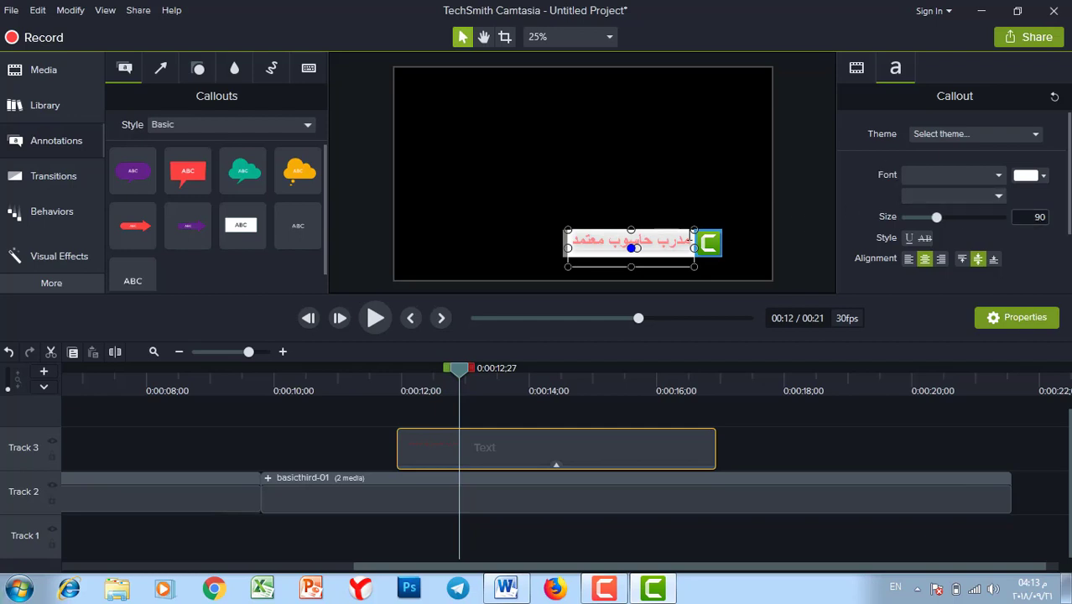
Step: Preview the lower third from 0:00:09;24 and shift the Track 3 text clip to start at 0:00:12;02
{"action": "left_click_drag", "start_coordinate": [471, 373], "coordinate": [345, 382]}
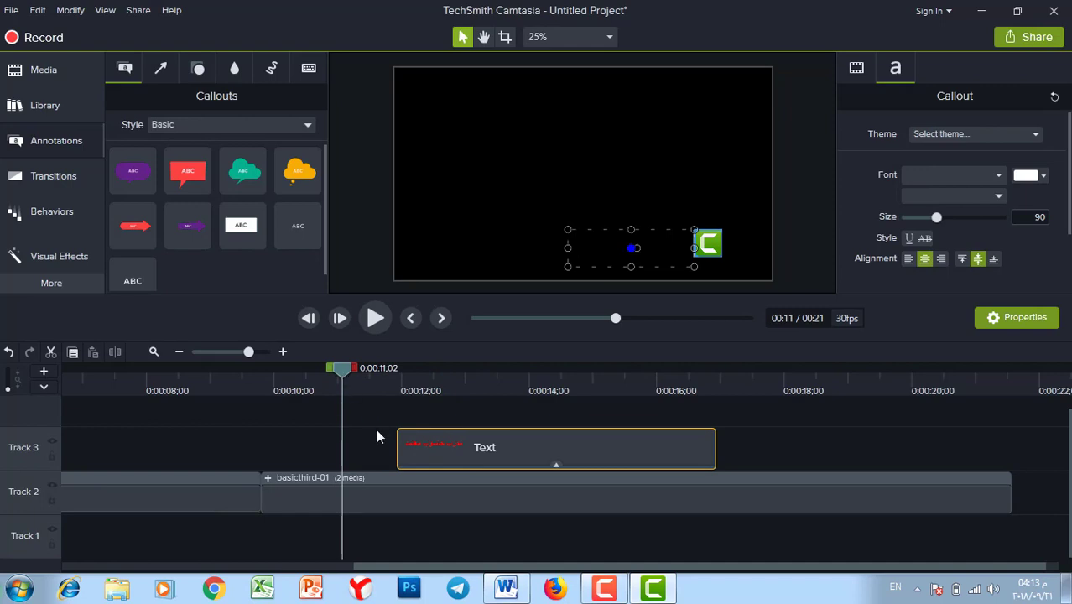
{"action": "left_click_drag", "start_coordinate": [341, 370], "coordinate": [262, 380]}
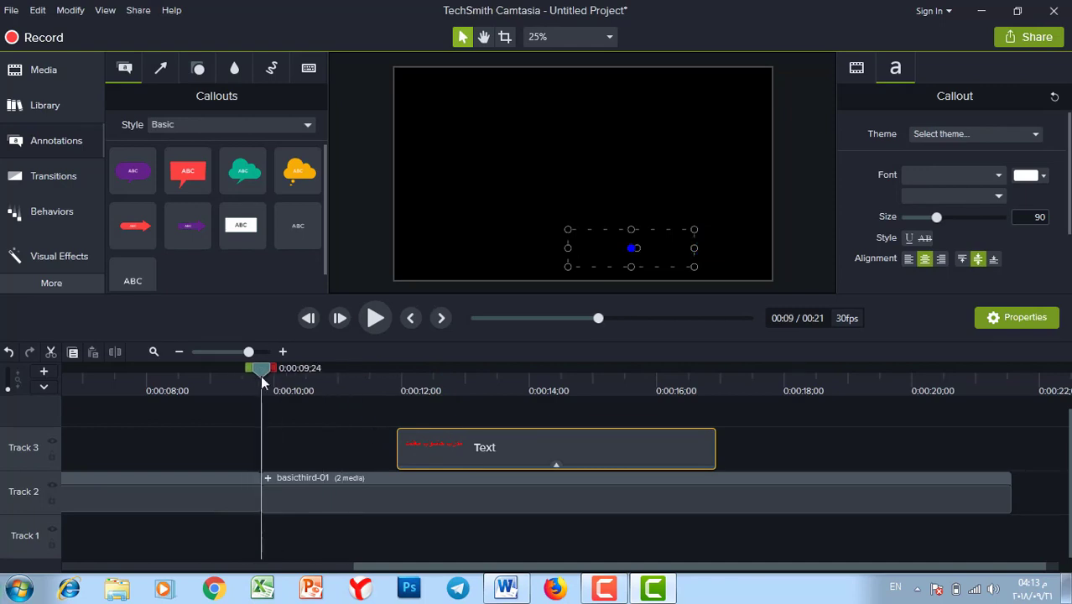
{"action": "key", "text": "space"}
{"action": "key", "text": "space"}
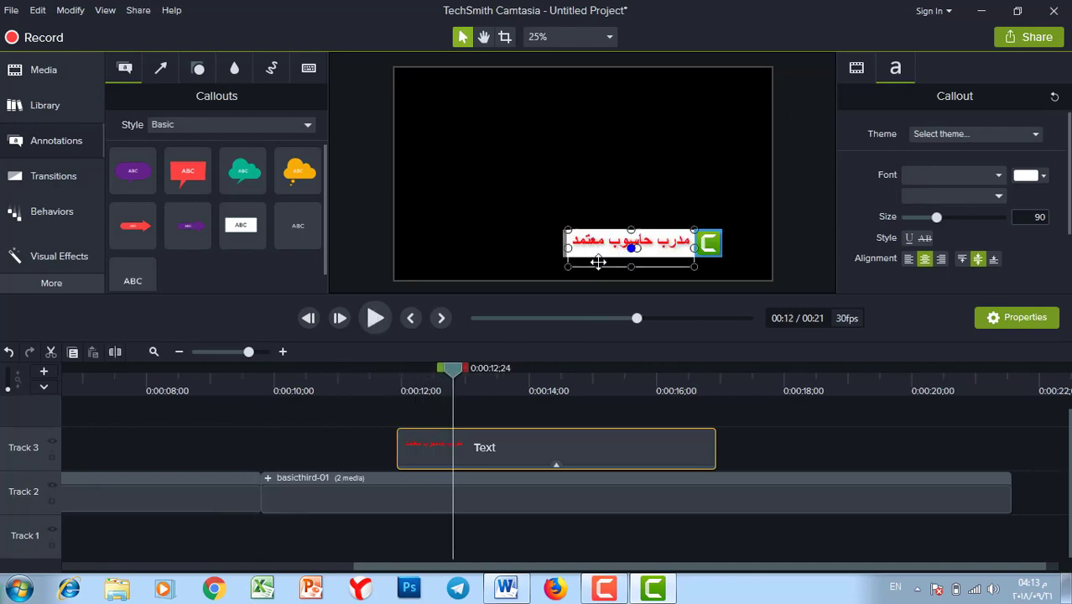
{"action": "left_click_drag", "start_coordinate": [491, 455], "coordinate": [500, 455]}
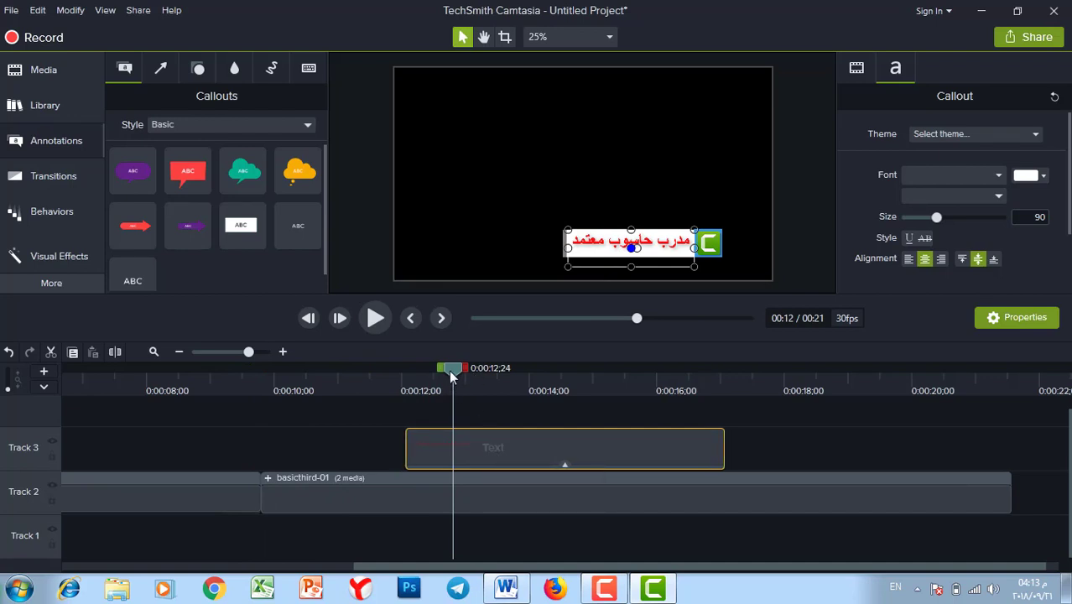
Step: Replay the bar's opening animation to check the text timing, and shift the Track 3 text clip slightly later
{"action": "left_click", "coordinate": [332, 388]}
{"action": "key", "text": "space"}
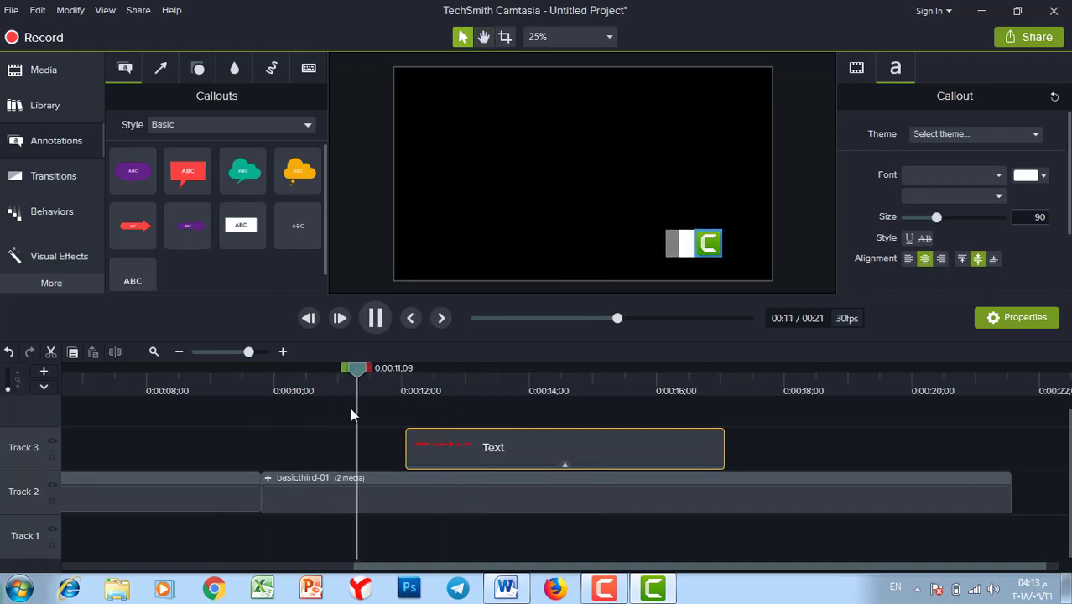
{"action": "key", "text": "space"}
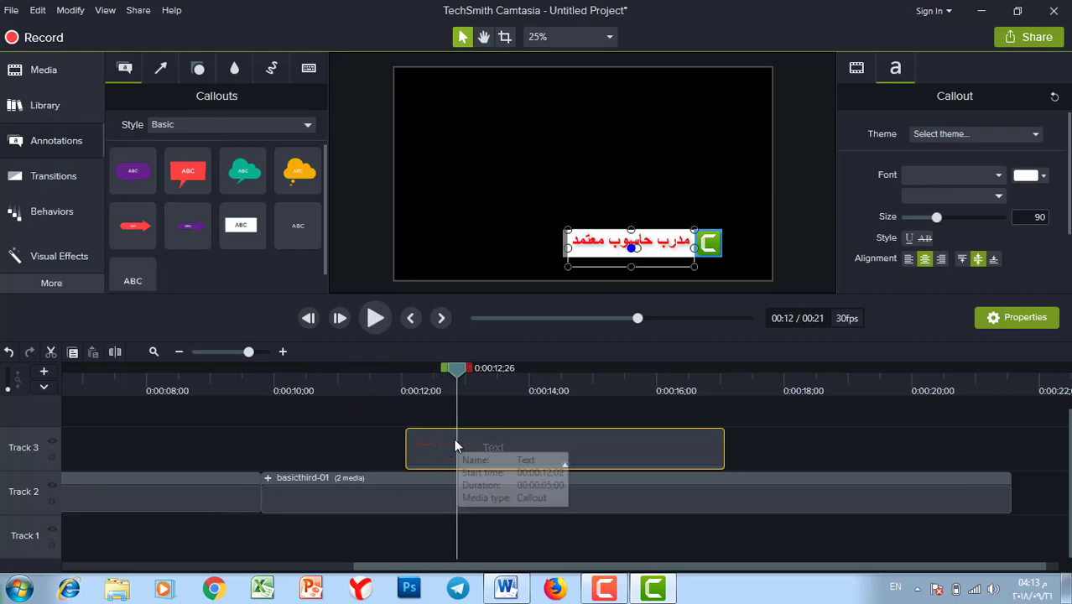
{"action": "left_click_drag", "start_coordinate": [464, 375], "coordinate": [330, 384]}
{"action": "key", "text": "space"}
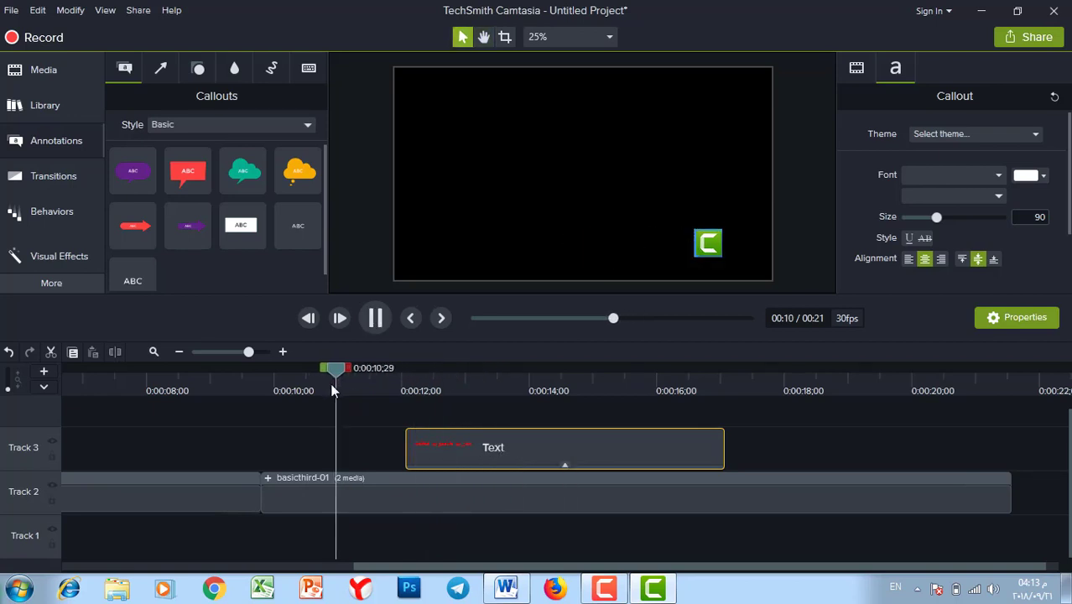
{"action": "key", "text": "space"}
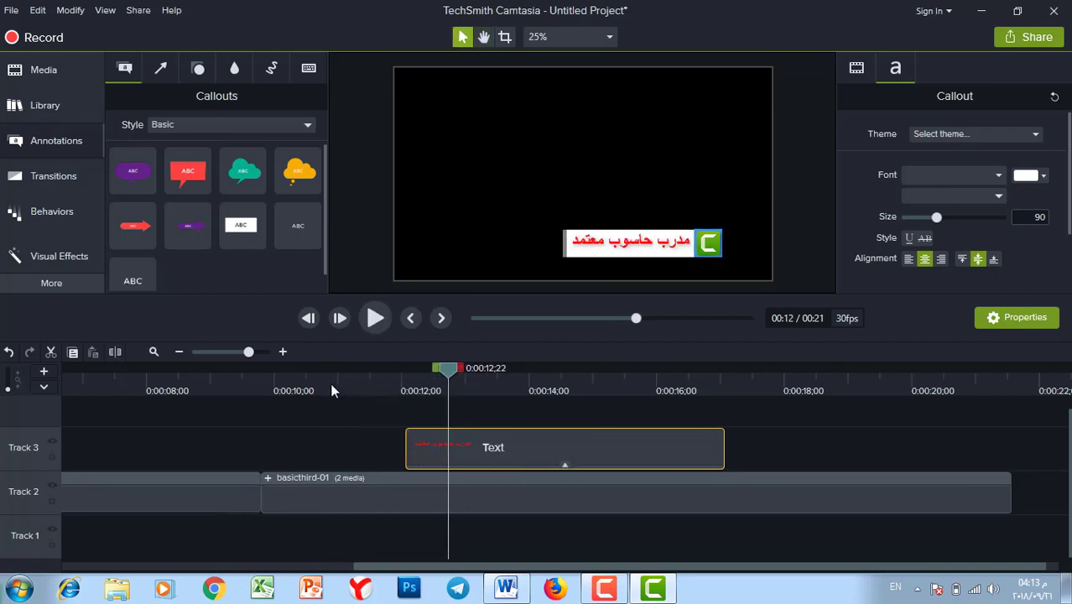
{"action": "left_click_drag", "start_coordinate": [468, 454], "coordinate": [478, 457]}
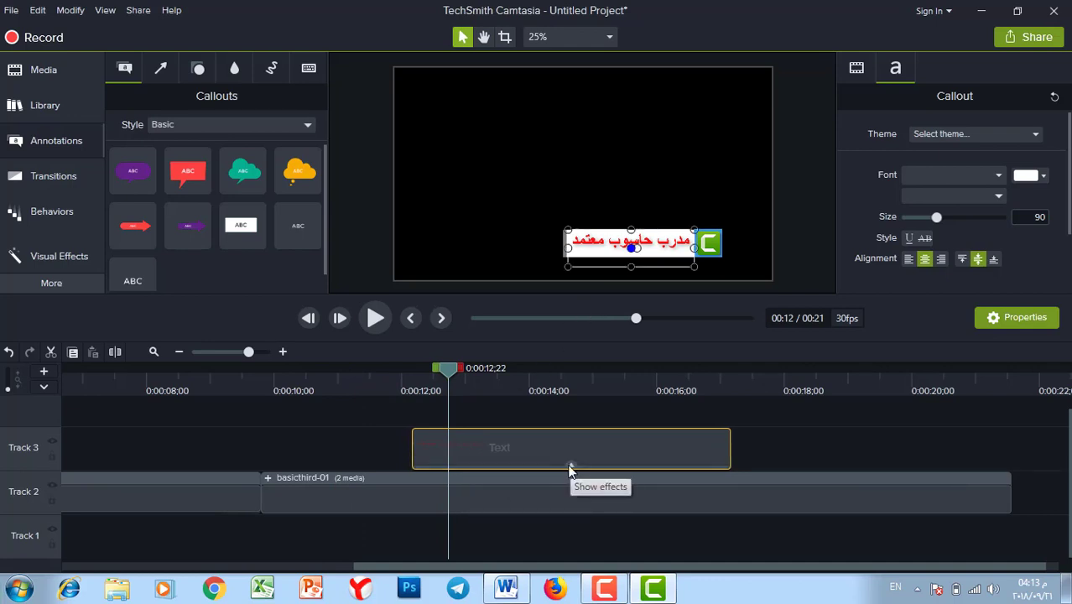
Step: Remove the Drop Shadow effect from the Track 3 text clip and reselect the clip
{"action": "left_click", "coordinate": [569, 465]}
{"action": "left_click", "coordinate": [476, 462]}
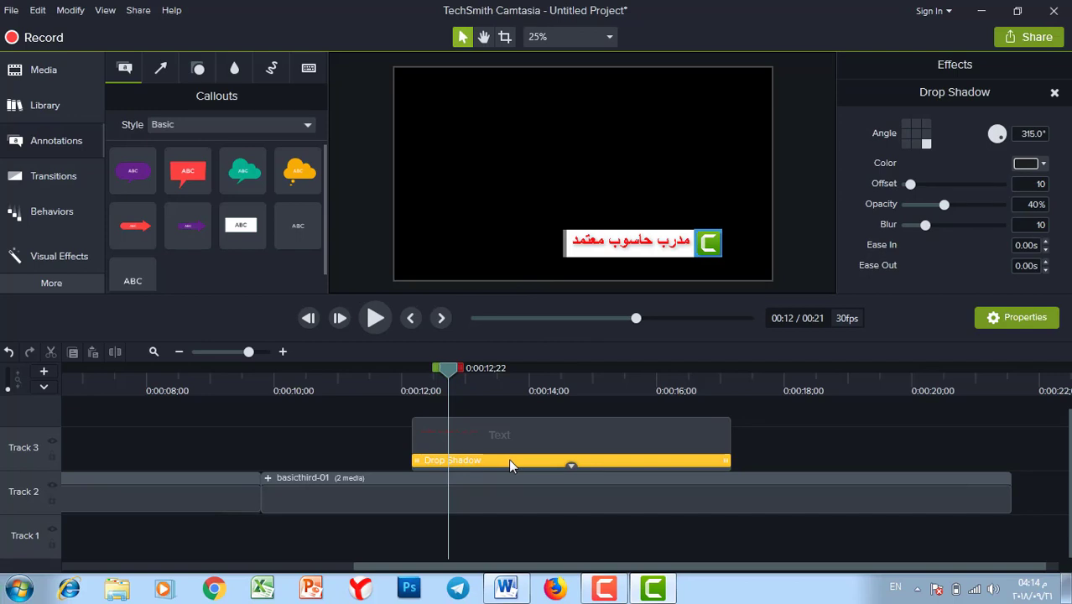
{"action": "key", "text": "Delete"}
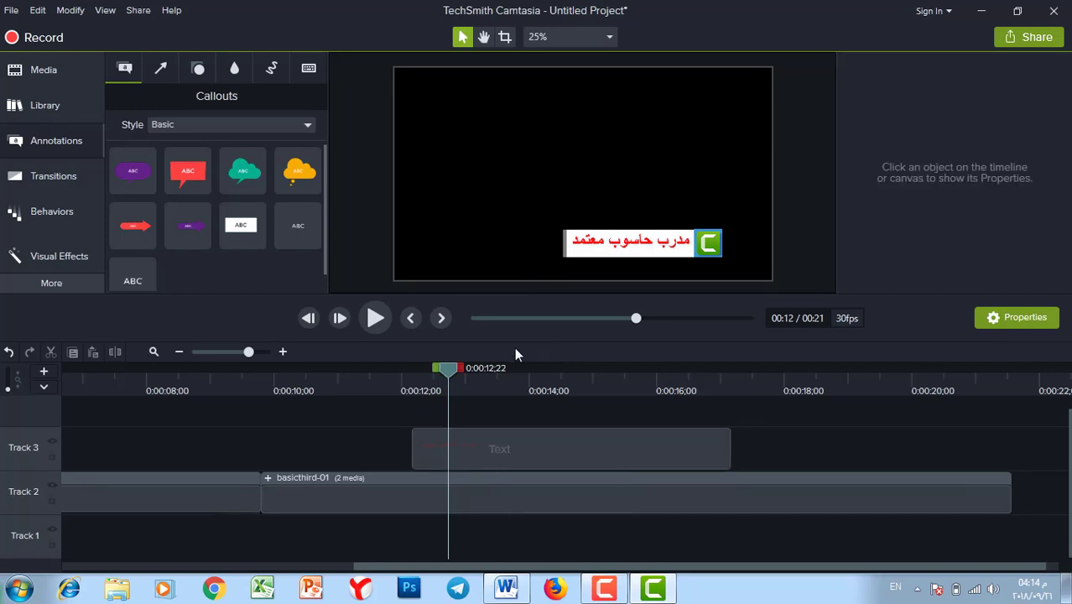
{"action": "left_click", "coordinate": [586, 442]}
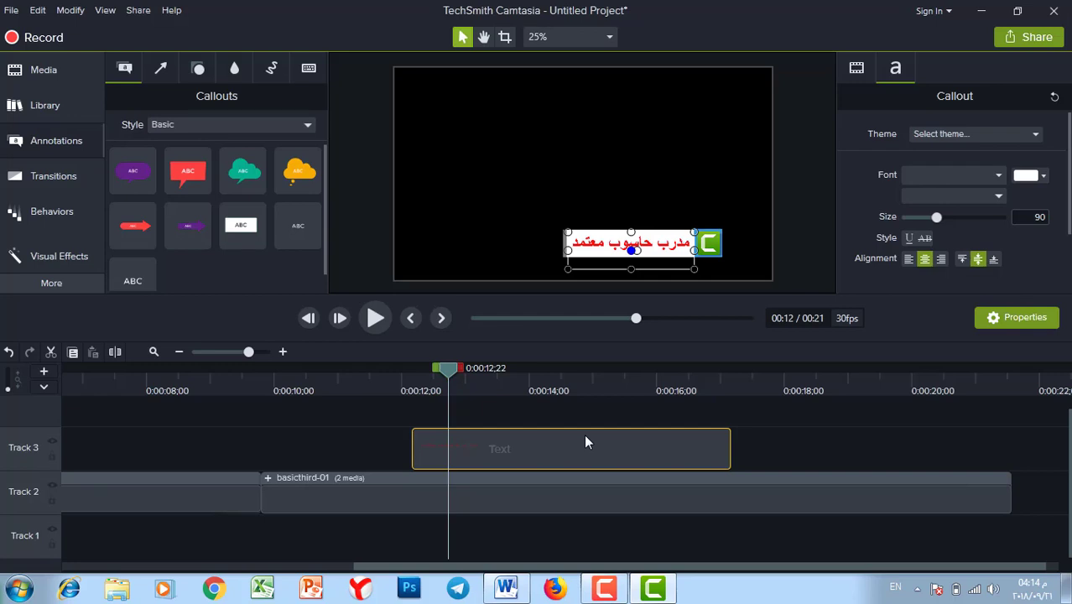
Step: Play the lower third from 0:00:11;21 and extend the end of the Track 3 text clip to 0:00:19;11
{"action": "left_click_drag", "start_coordinate": [450, 369], "coordinate": [388, 372]}
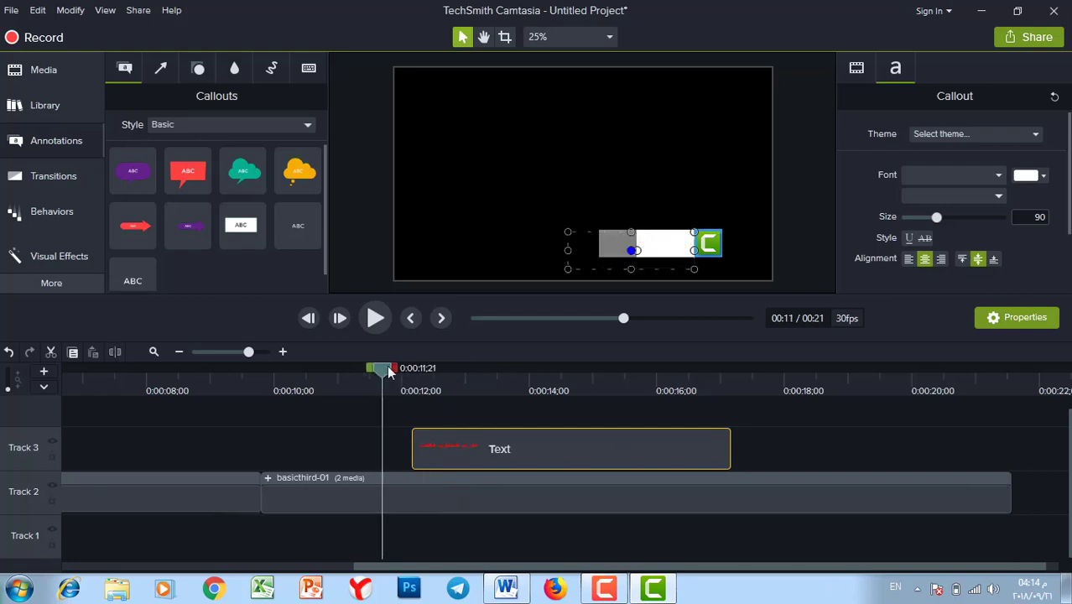
{"action": "key", "text": "space"}
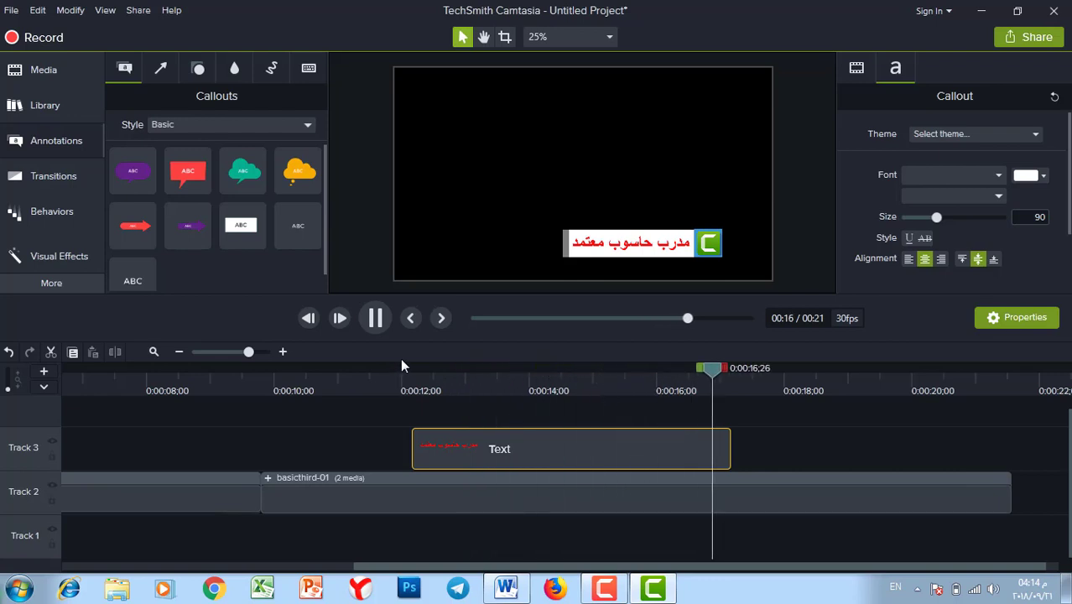
{"action": "key", "text": "space"}
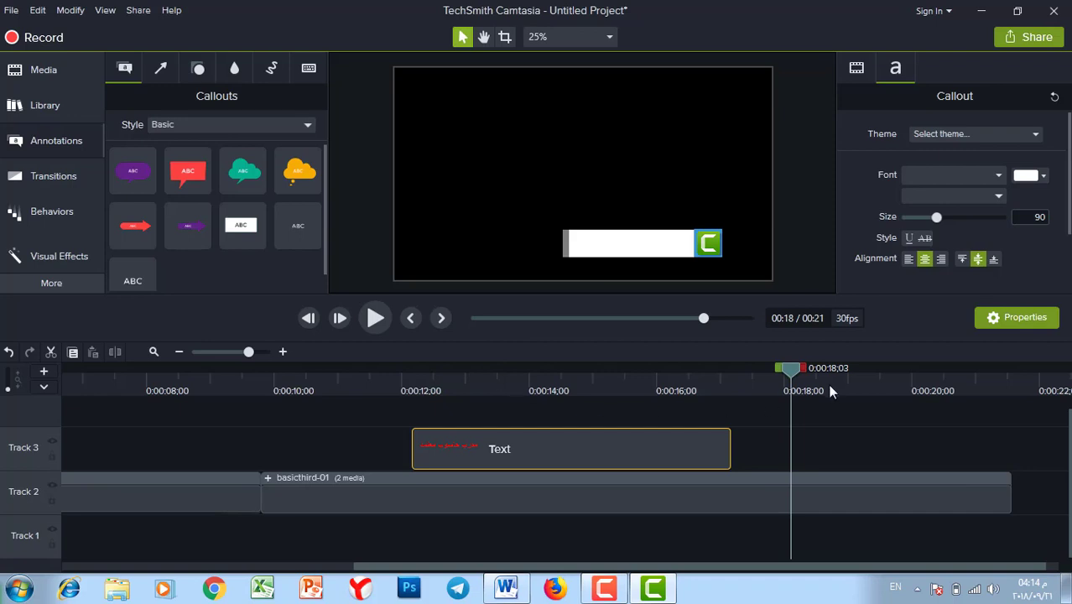
{"action": "key", "text": "space"}
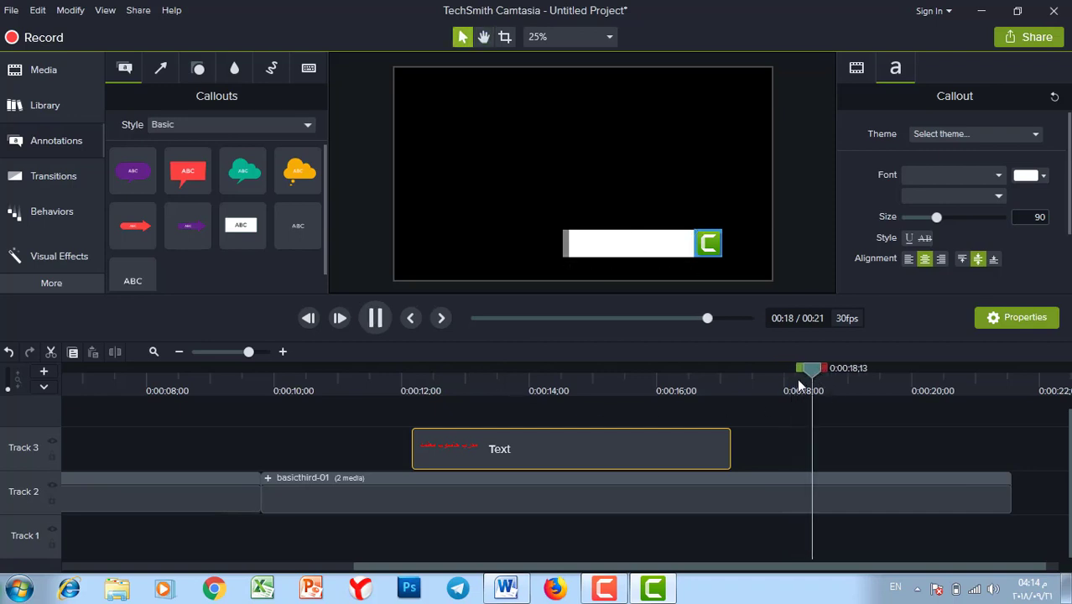
{"action": "left_click_drag", "start_coordinate": [905, 369], "coordinate": [870, 381]}
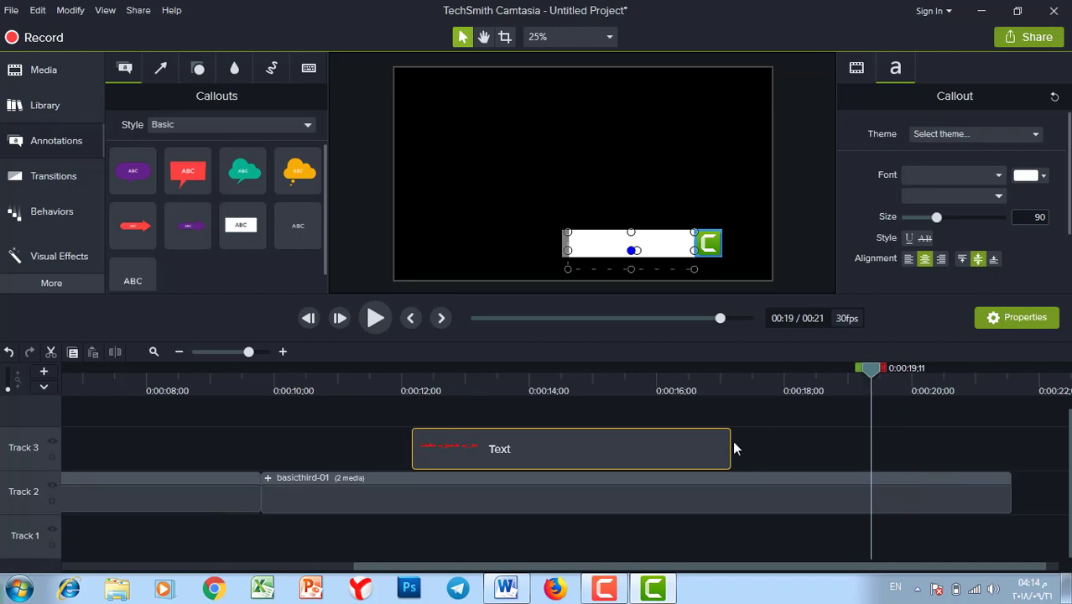
{"action": "left_click_drag", "start_coordinate": [730, 448], "coordinate": [870, 443]}
Step: Play the lower third through to its end to check the text duration, and return the playhead to 0:00:11;19
{"action": "left_click_drag", "start_coordinate": [872, 369], "coordinate": [391, 368]}
{"action": "key", "text": "space"}
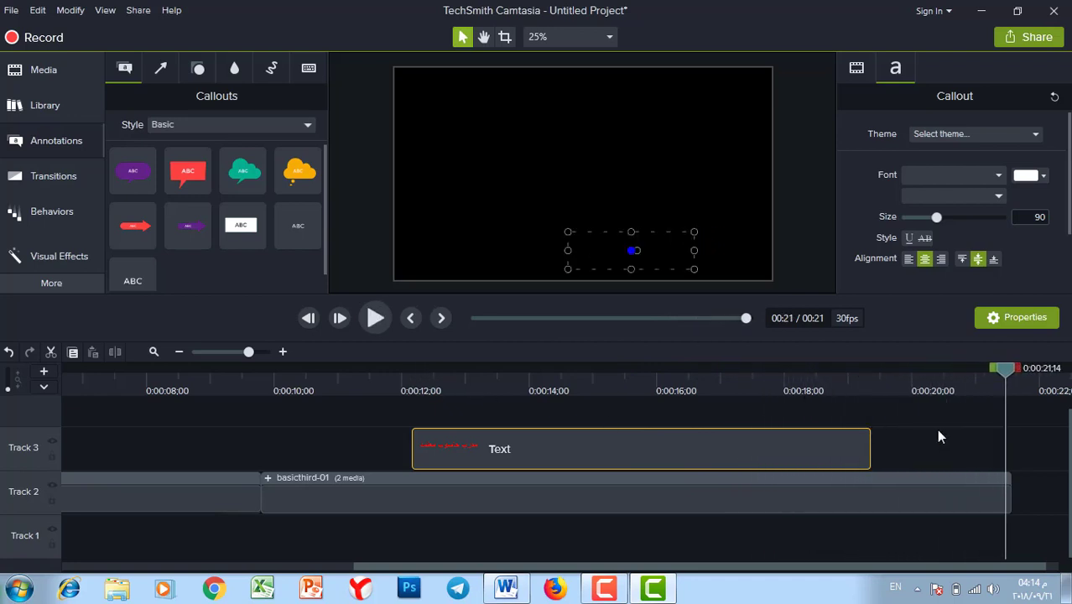
{"action": "left_click_drag", "start_coordinate": [1009, 370], "coordinate": [393, 382]}
Step: Browse the available behaviors and scrub the lower third between 0:00:11;19 and 0:00:14;19 to check how the Arabic text appears
{"action": "left_click", "coordinate": [51, 211]}
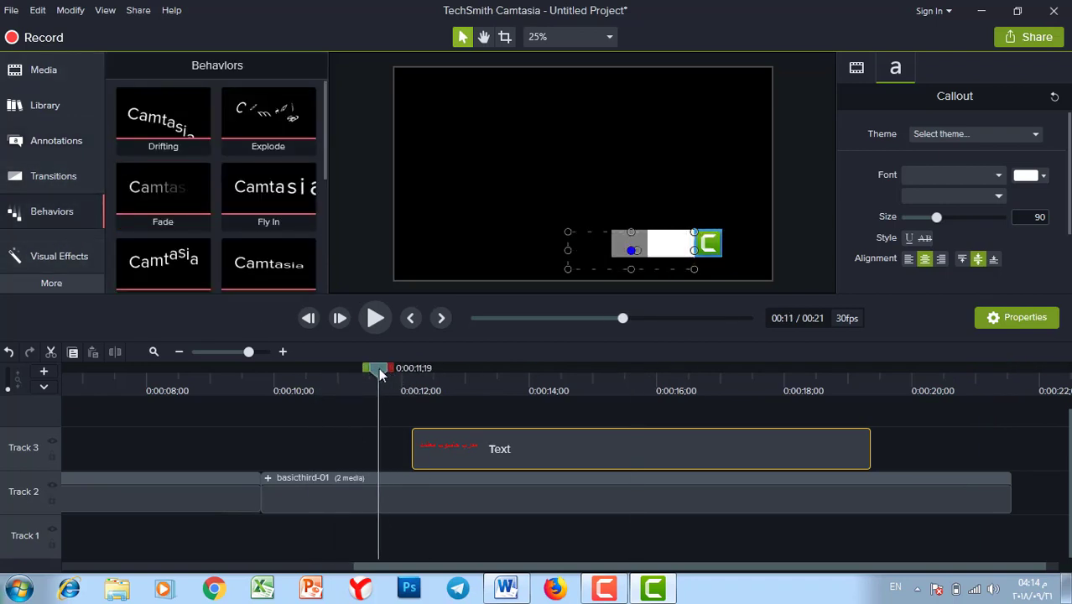
{"action": "left_click_drag", "start_coordinate": [379, 370], "coordinate": [508, 369]}
{"action": "left_click", "coordinate": [537, 371]}
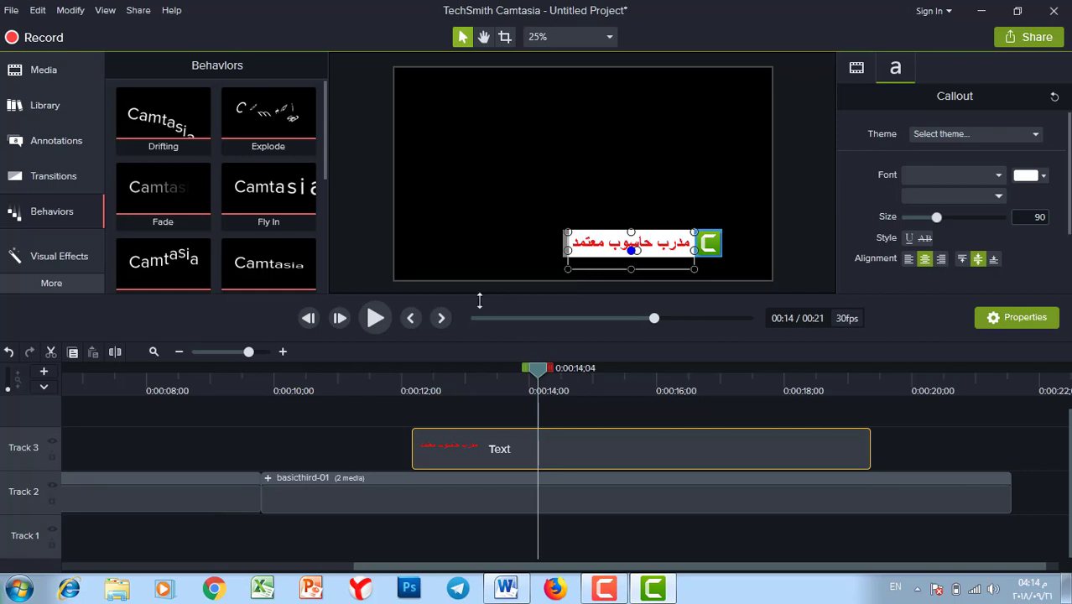
{"action": "left_click_drag", "start_coordinate": [537, 371], "coordinate": [572, 346]}
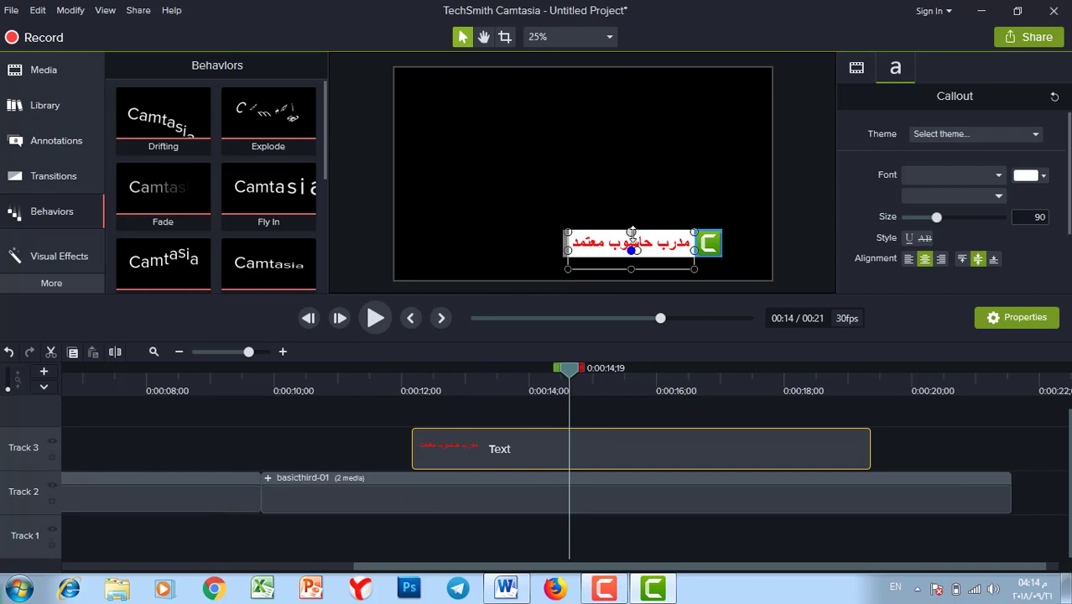
{"action": "left_click", "coordinate": [320, 452]}
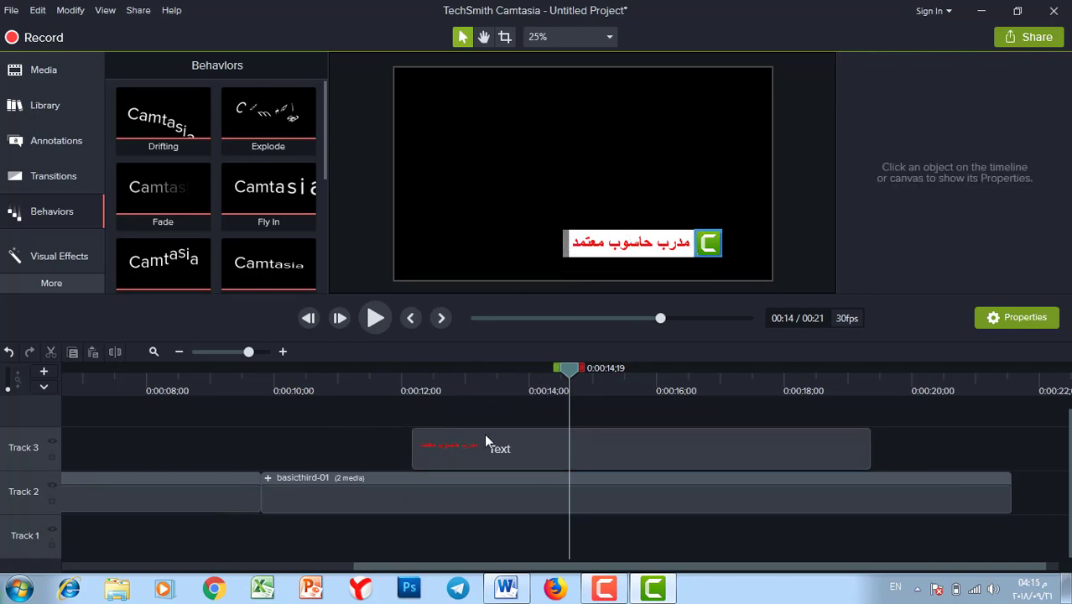
{"action": "left_click_drag", "start_coordinate": [569, 369], "coordinate": [522, 370]}
Step: Replace the logo inside the basicthird-01 group with photo_٢٠١٧-٠٣-٢١_١٢-٤٥-٤١.jpg from the المستندات folder, and replay the lower third from its start
{"action": "left_click", "coordinate": [707, 243]}
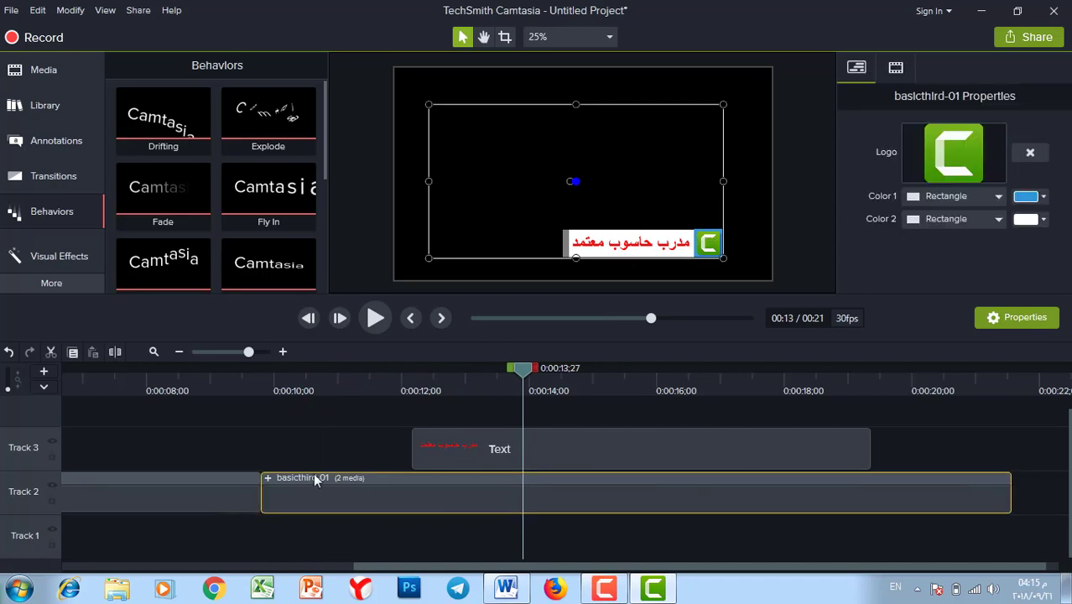
{"action": "left_click", "coordinate": [268, 478]}
{"action": "left_click", "coordinate": [367, 441]}
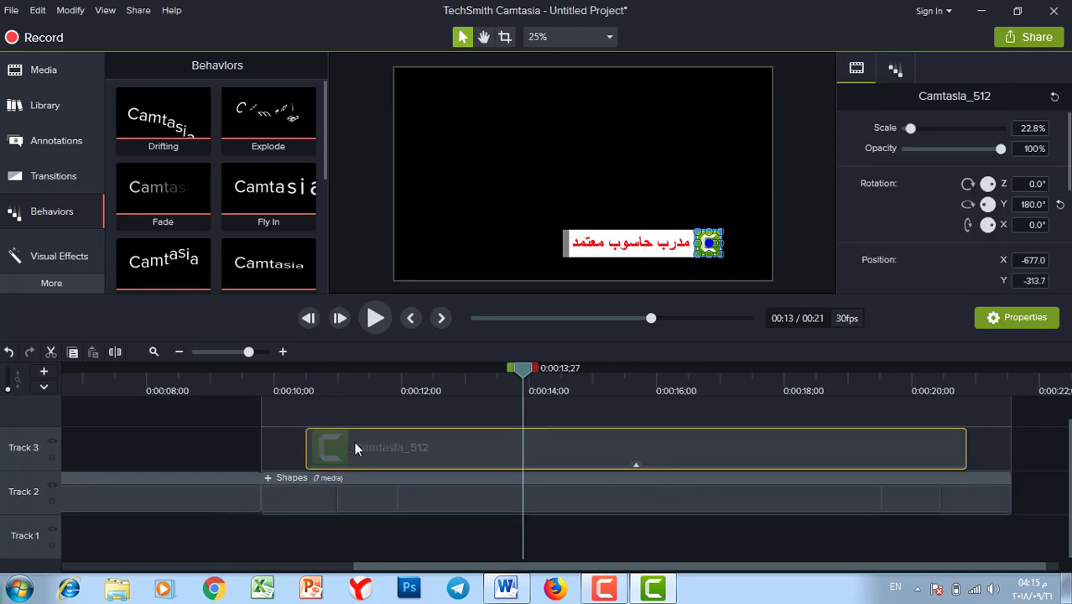
{"action": "right_click", "coordinate": [354, 441]}
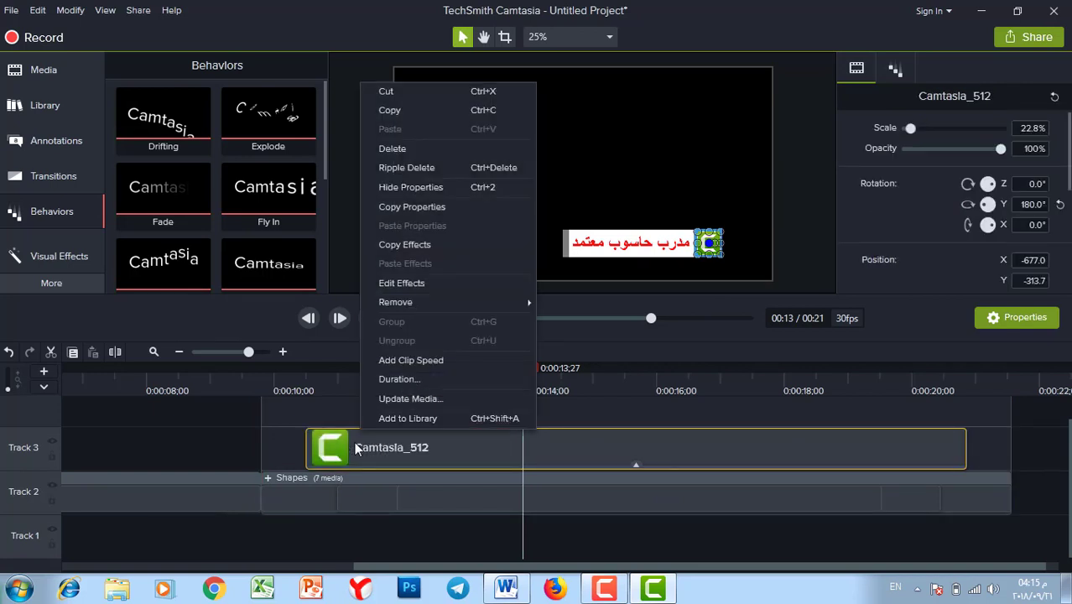
{"action": "left_click", "coordinate": [420, 401]}
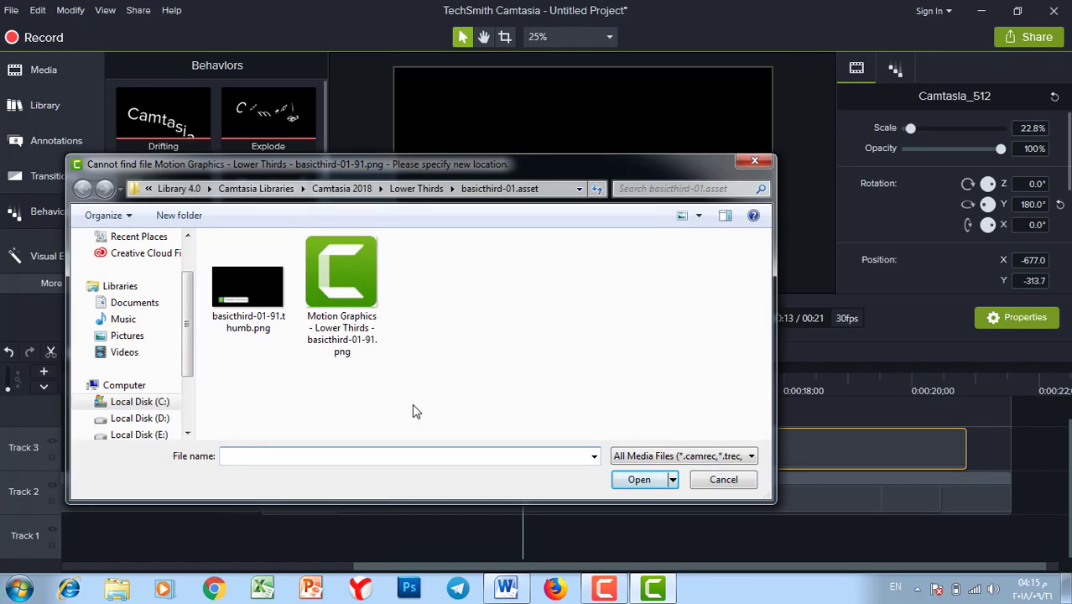
{"action": "left_click_drag", "start_coordinate": [440, 169], "coordinate": [425, 129]}
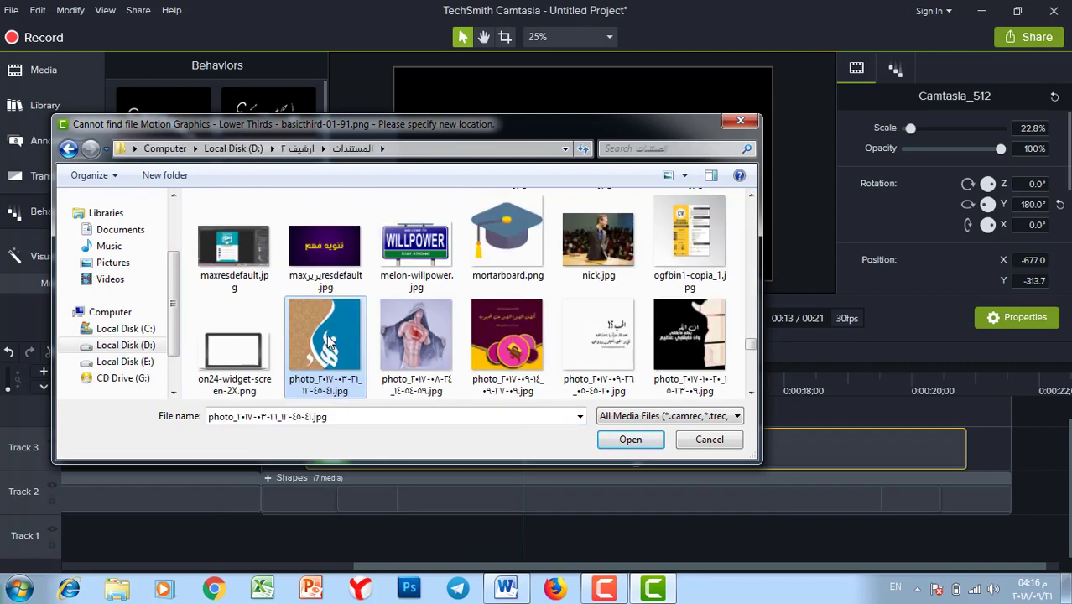
{"action": "double_click", "coordinate": [329, 343]}
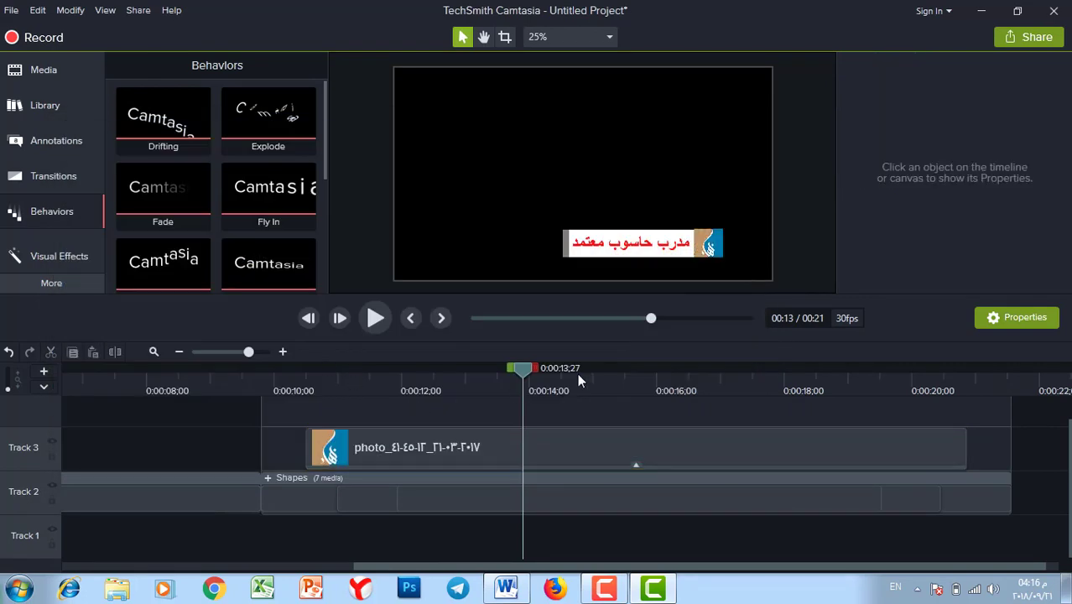
{"action": "left_click_drag", "start_coordinate": [525, 370], "coordinate": [259, 366]}
{"action": "key", "text": "space"}
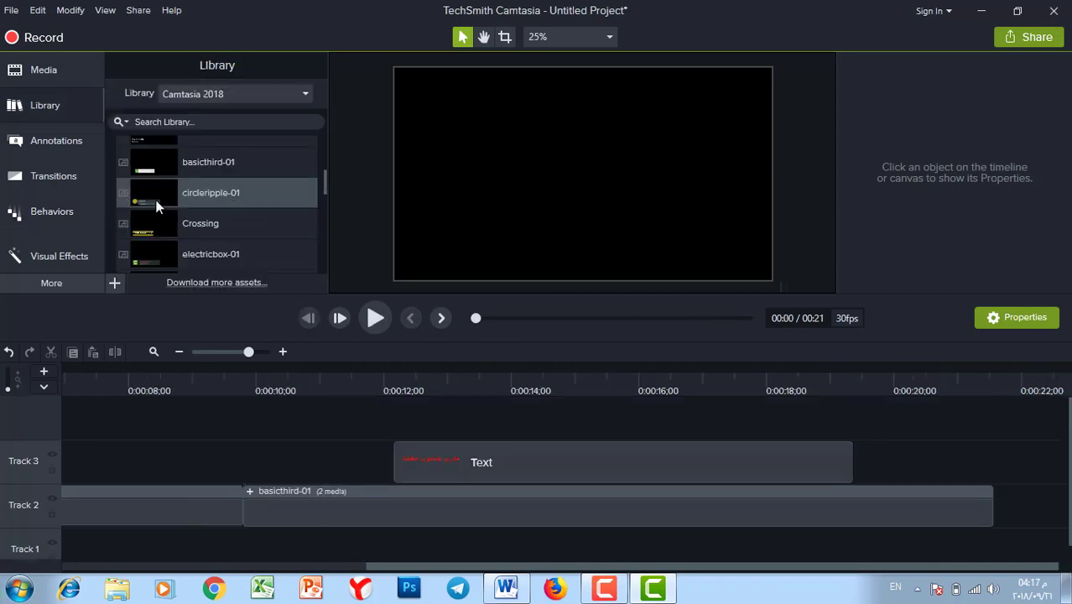
Step: Add the circleripple-01 lower third to Track 3 after the basicthird-01 clip and play its animation
{"action": "left_click_drag", "start_coordinate": [156, 207], "coordinate": [992, 466]}
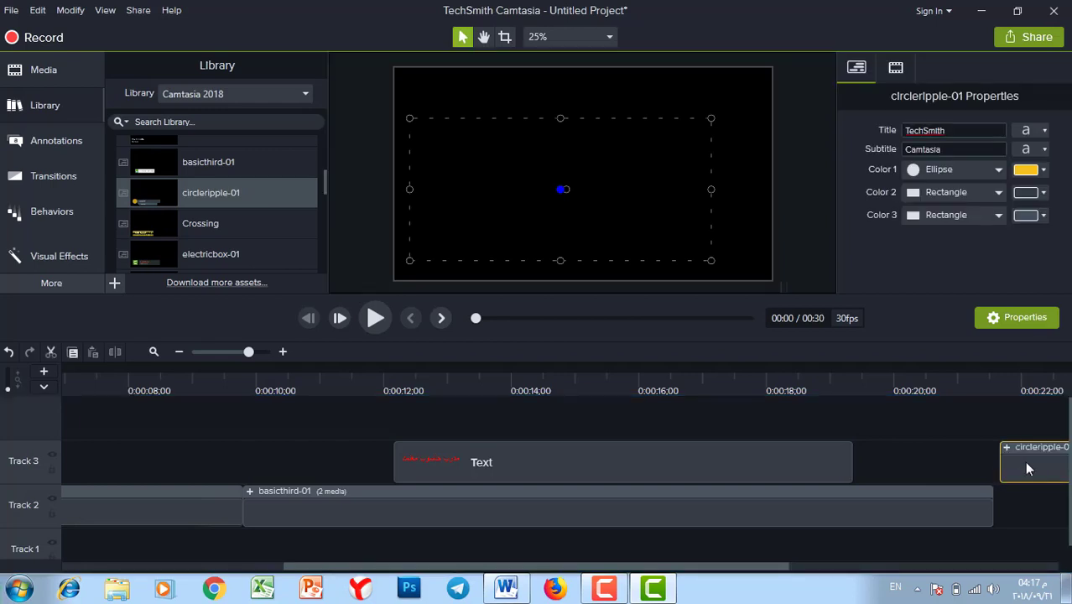
{"action": "left_click", "coordinate": [455, 374]}
{"action": "key", "text": "space"}
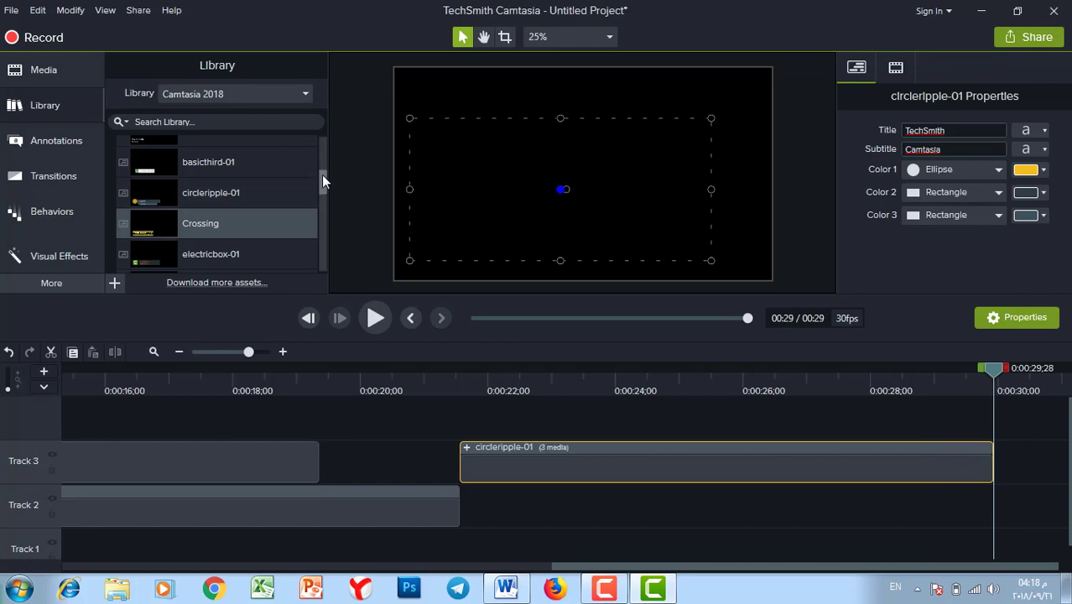
Step: Add the Plaster lower third to Track 2 at 0:00:29;28, after the circleripple-01 clip, and play its animation
{"action": "left_click_drag", "start_coordinate": [321, 175], "coordinate": [317, 210]}
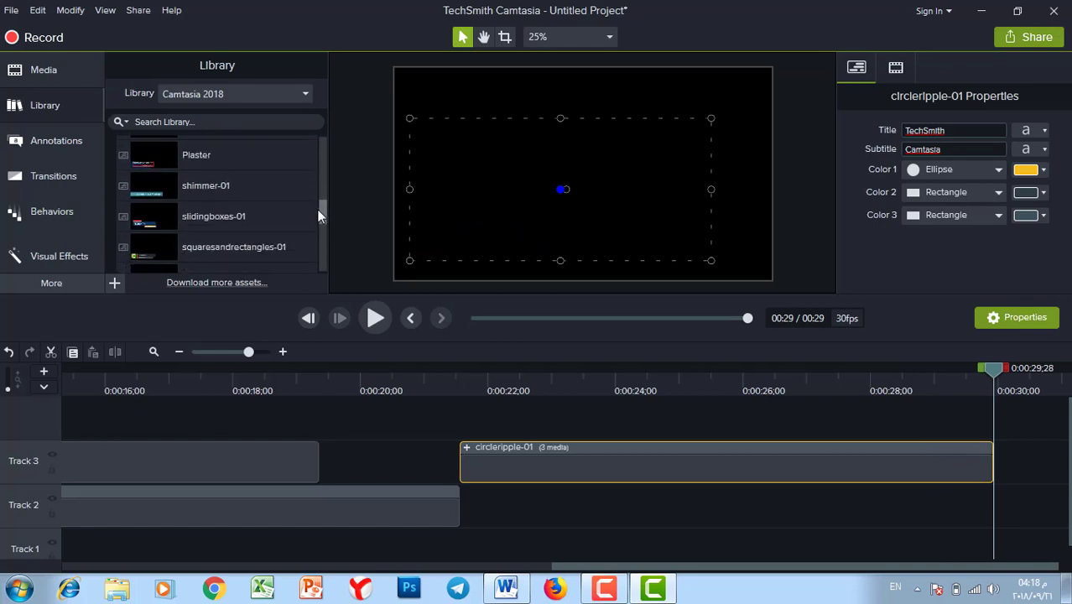
{"action": "left_click", "coordinate": [147, 164]}
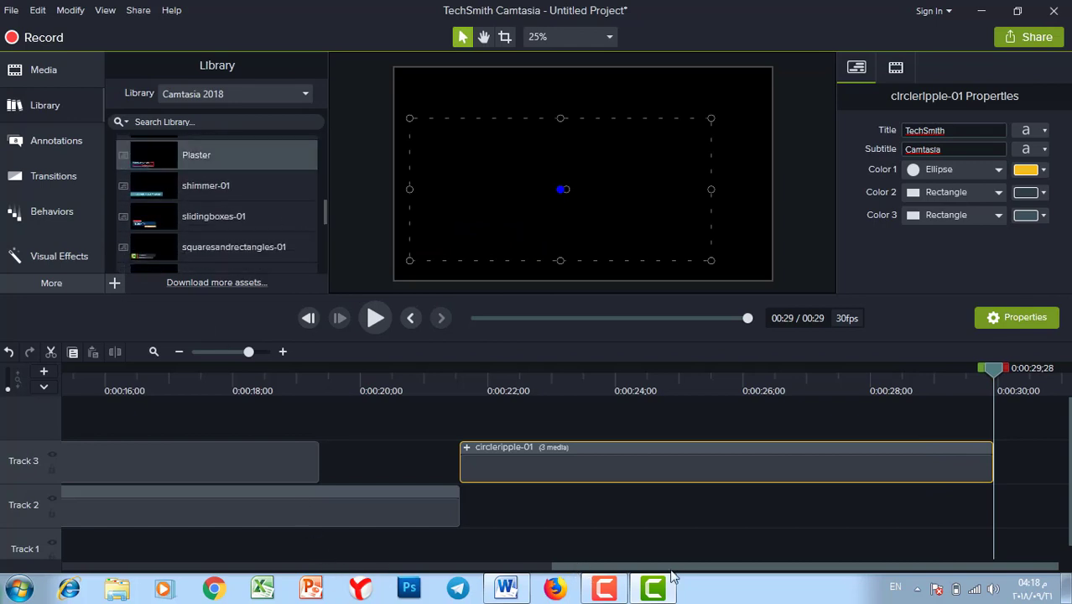
{"action": "left_click_drag", "start_coordinate": [144, 169], "coordinate": [1005, 508]}
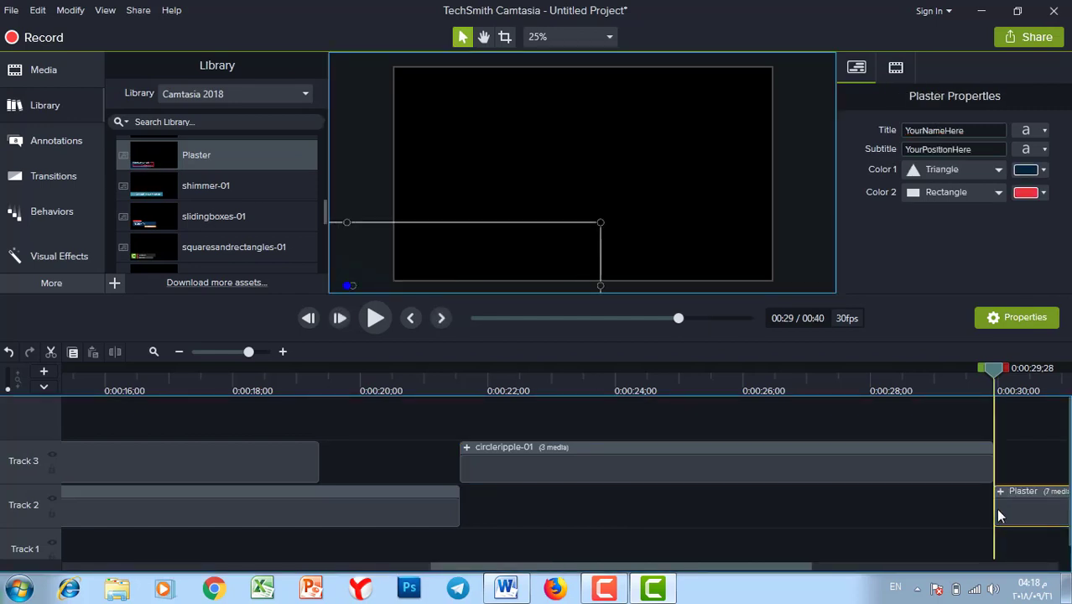
{"action": "key", "text": "space"}
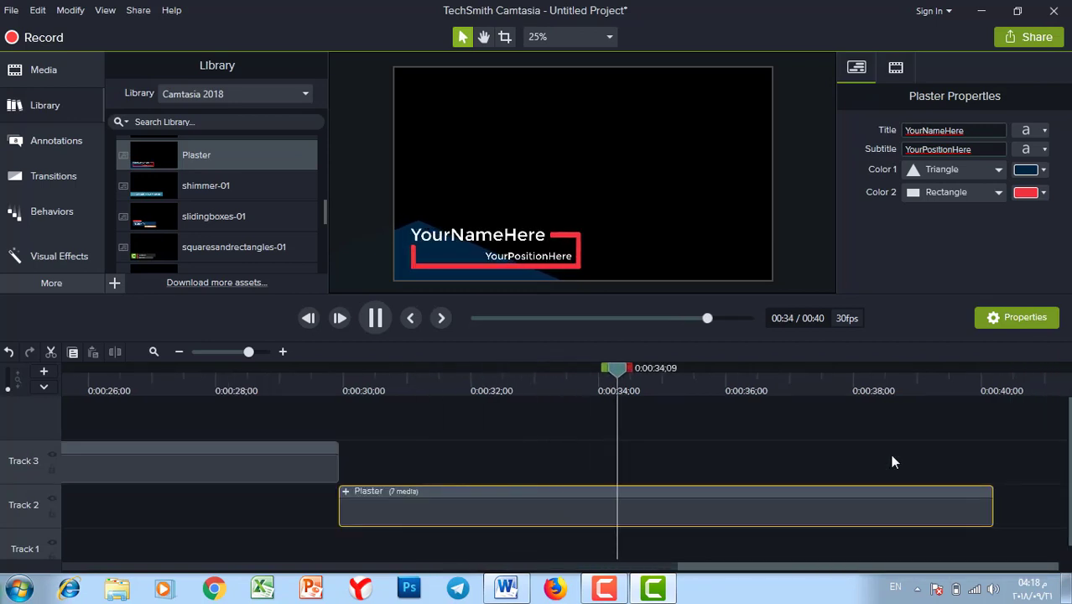
{"action": "key", "text": "space"}
Step: Import the video مقدمة cg.mp4 and place it on Track 1 underneath the Assist lower third
{"action": "left_click", "coordinate": [46, 71]}
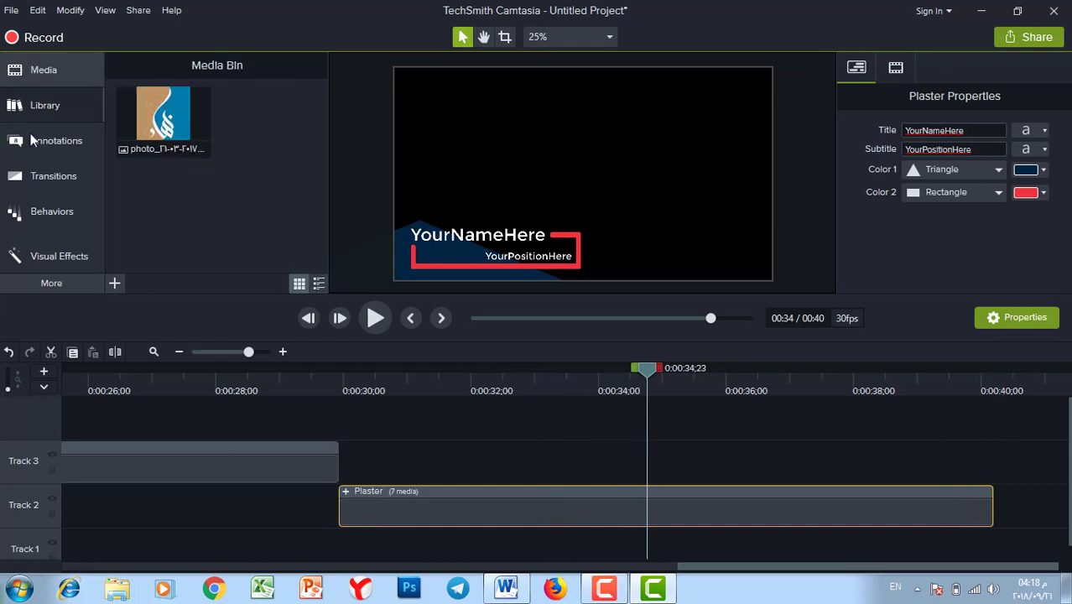
{"action": "left_click", "coordinate": [114, 283]}
{"action": "left_click", "coordinate": [117, 233]}
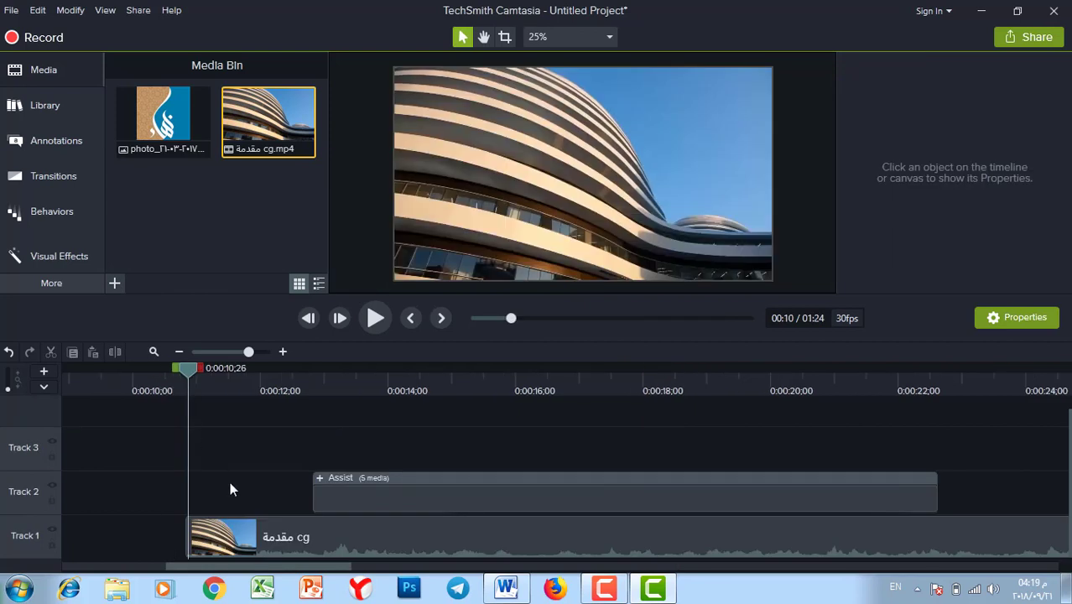
{"action": "left_click", "coordinate": [241, 537]}
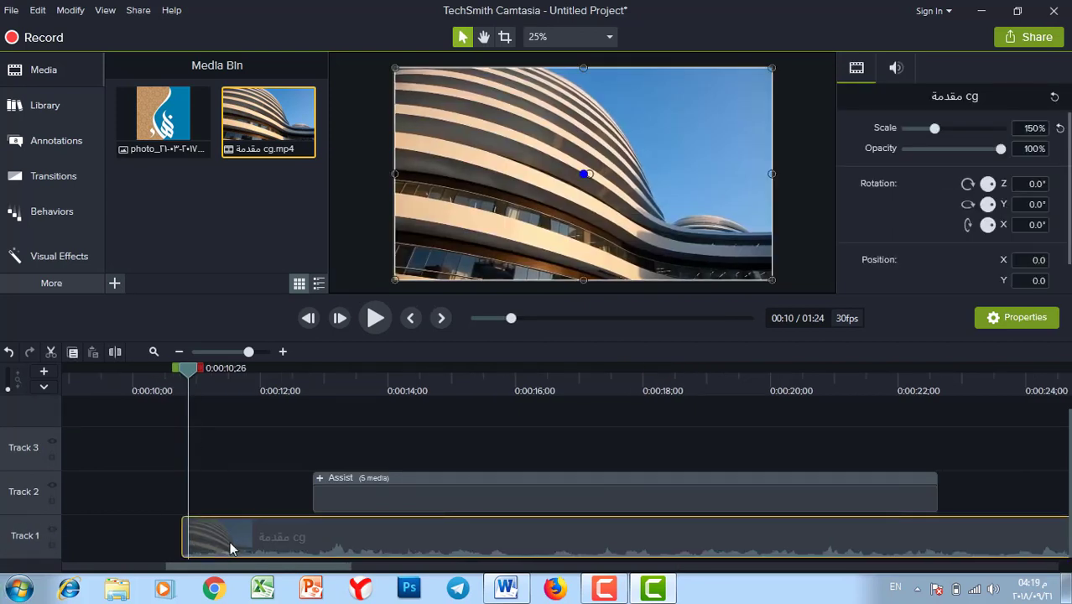
Step: Try shifting the Assist clip later and back earlier on Track 2 over the opening building footage
{"action": "left_click", "coordinate": [404, 502]}
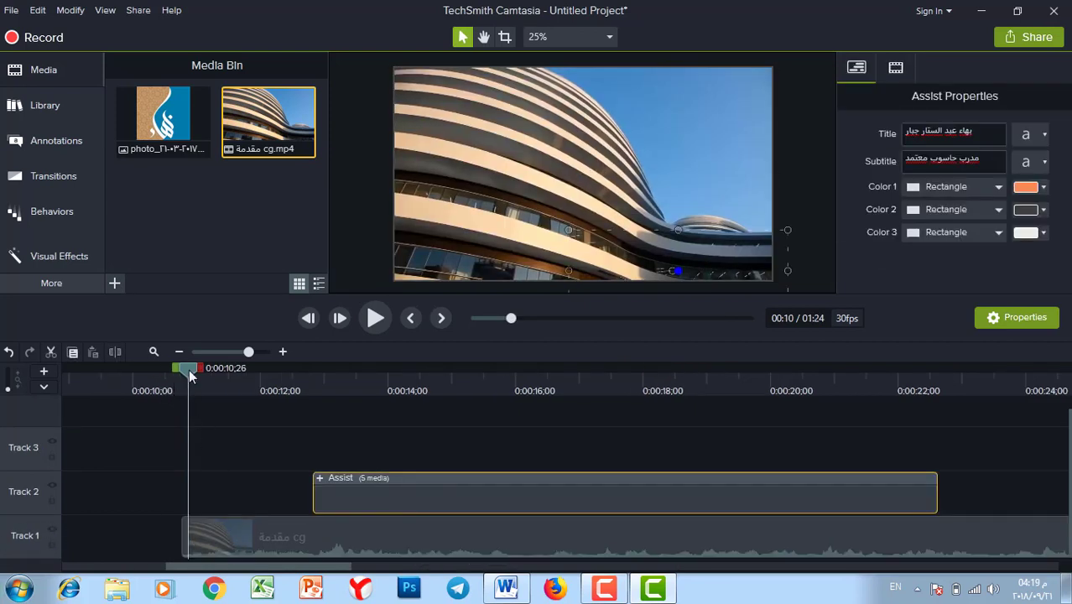
{"action": "left_click_drag", "start_coordinate": [189, 370], "coordinate": [350, 411]}
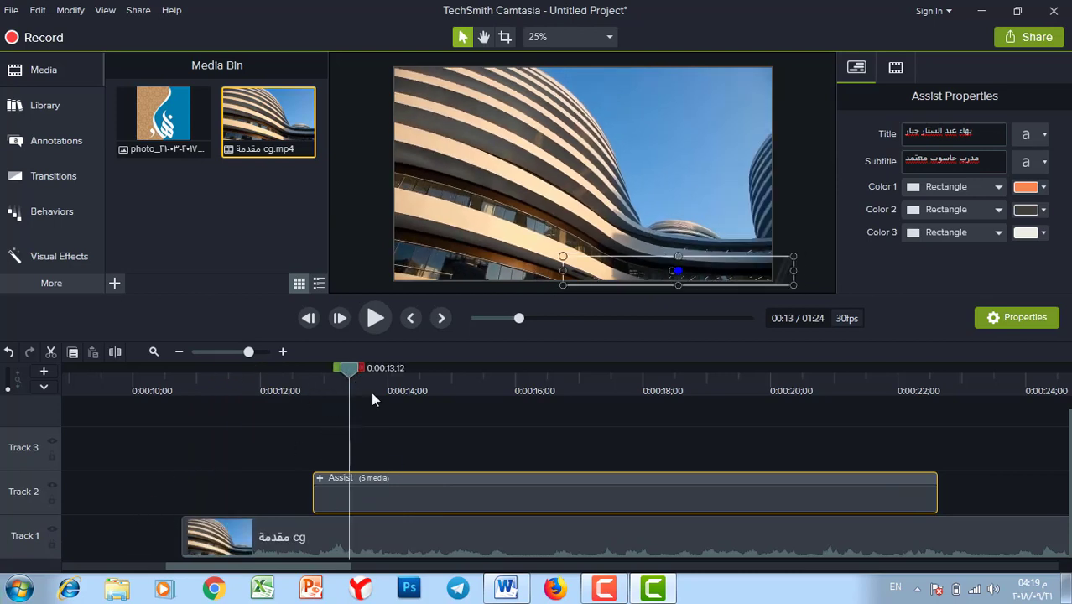
{"action": "left_click_drag", "start_coordinate": [476, 498], "coordinate": [543, 503]}
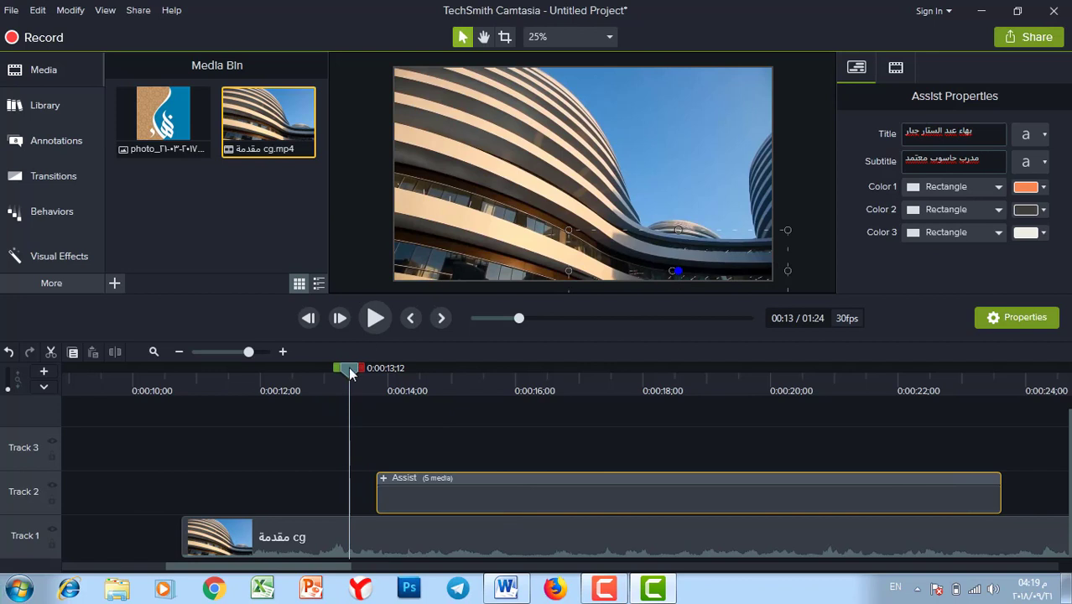
{"action": "left_click_drag", "start_coordinate": [351, 374], "coordinate": [441, 373]}
{"action": "left_click_drag", "start_coordinate": [513, 499], "coordinate": [403, 495]}
Step: Move the Assist clip to start at 0:00:18;25 over the speaking woman's footage, and play the result to 0:00:22;10
{"action": "left_click_drag", "start_coordinate": [436, 370], "coordinate": [822, 433]}
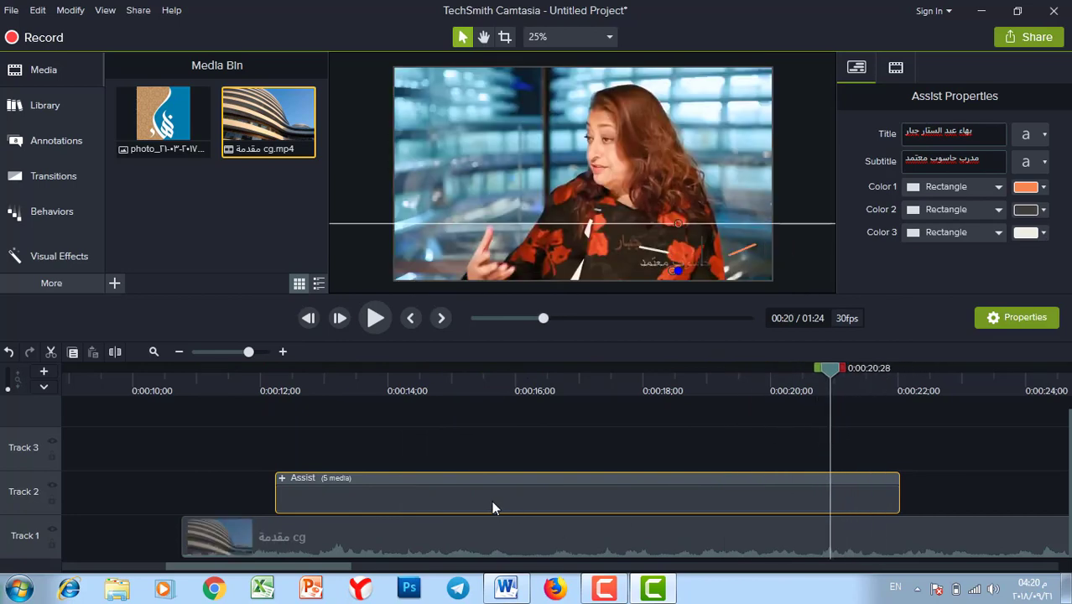
{"action": "left_click_drag", "start_coordinate": [494, 508], "coordinate": [924, 502]}
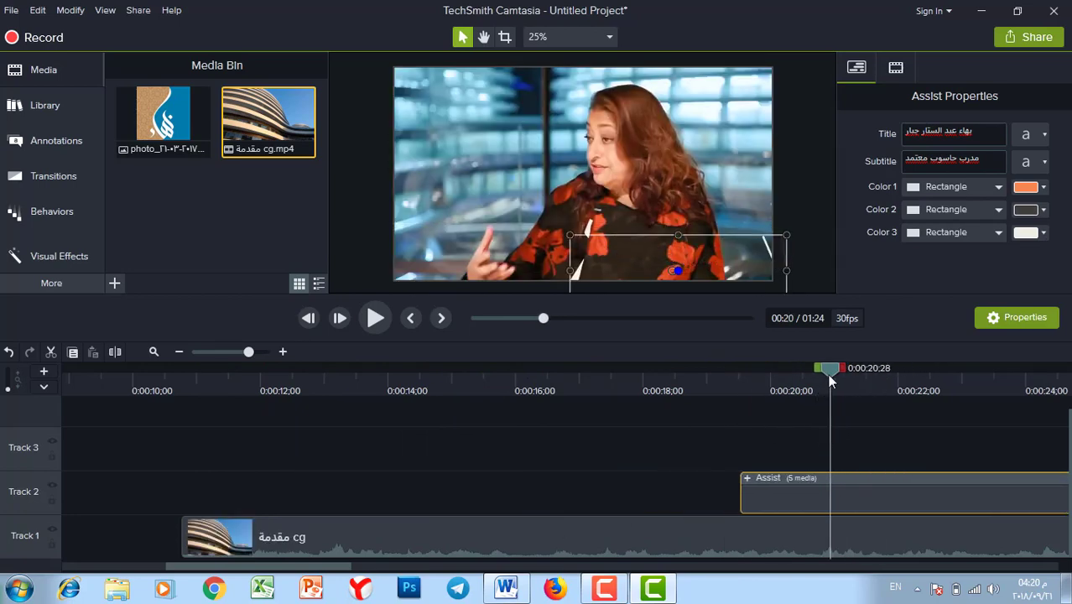
{"action": "mouse_move", "coordinate": [830, 380]}
{"action": "left_mouse_down"}
{"action": "mouse_move", "coordinate": [663, 404]}
{"action": "mouse_move", "coordinate": [636, 396]}
{"action": "mouse_move", "coordinate": [649, 395]}
{"action": "mouse_move", "coordinate": [655, 373]}
{"action": "mouse_move", "coordinate": [693, 378]}
{"action": "left_mouse_up"}
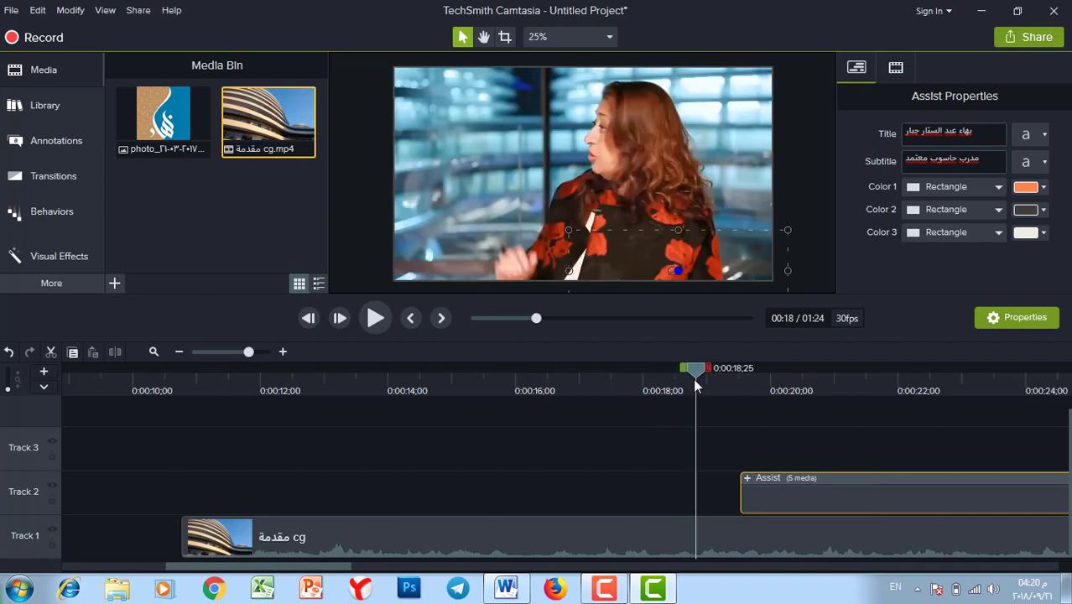
{"action": "left_click_drag", "start_coordinate": [754, 484], "coordinate": [737, 495]}
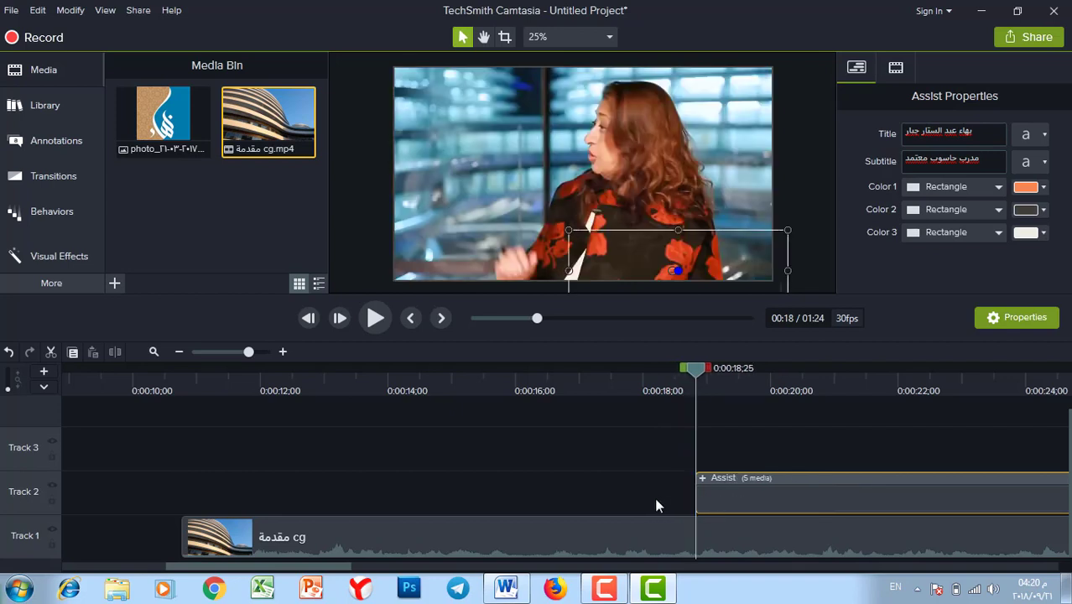
{"action": "key", "text": "space"}
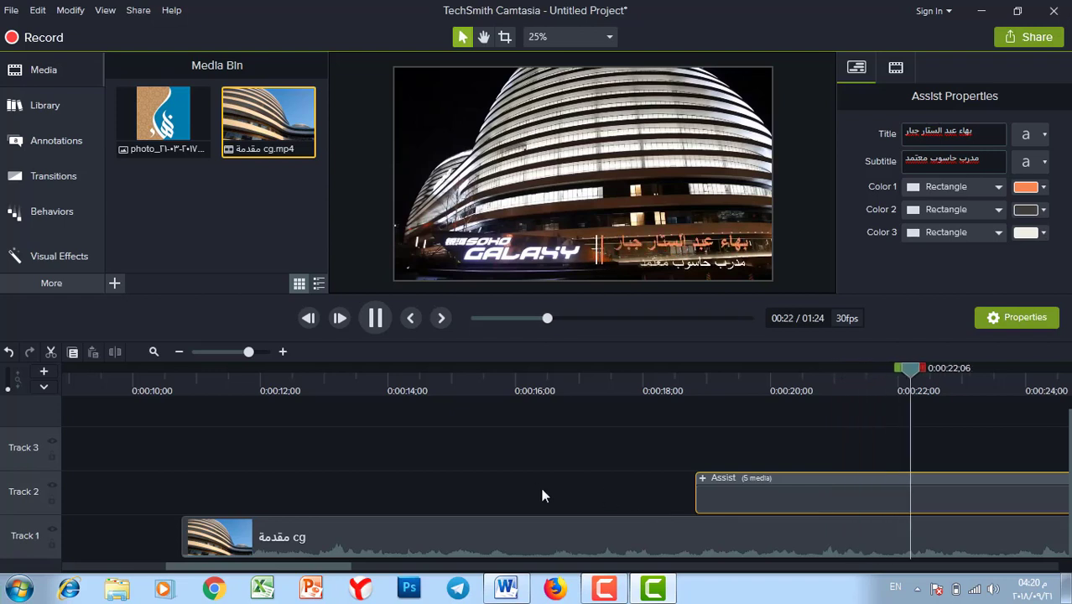
{"action": "key", "text": "space"}
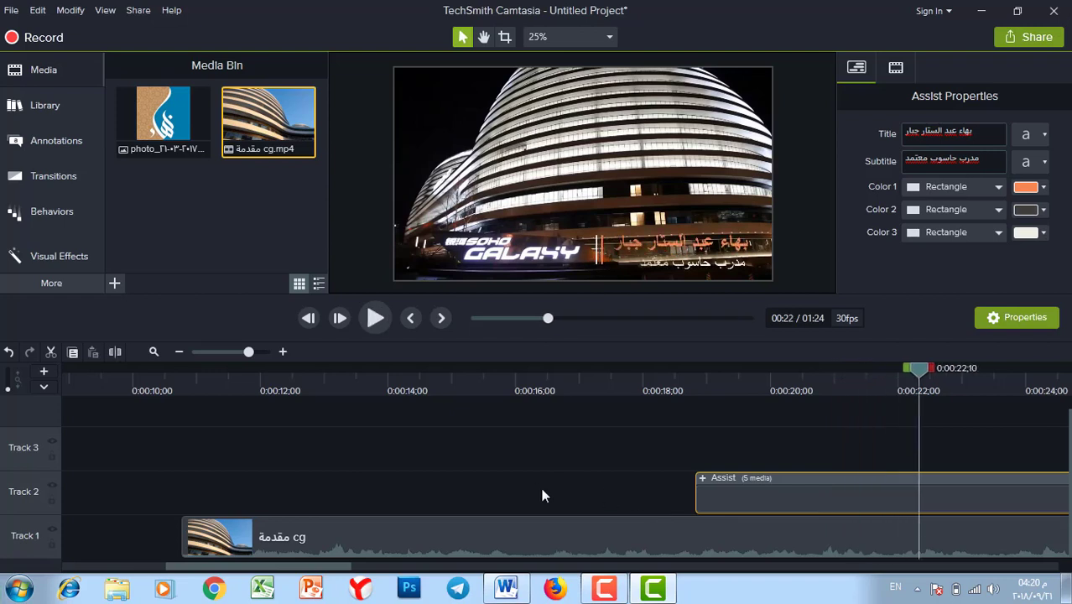